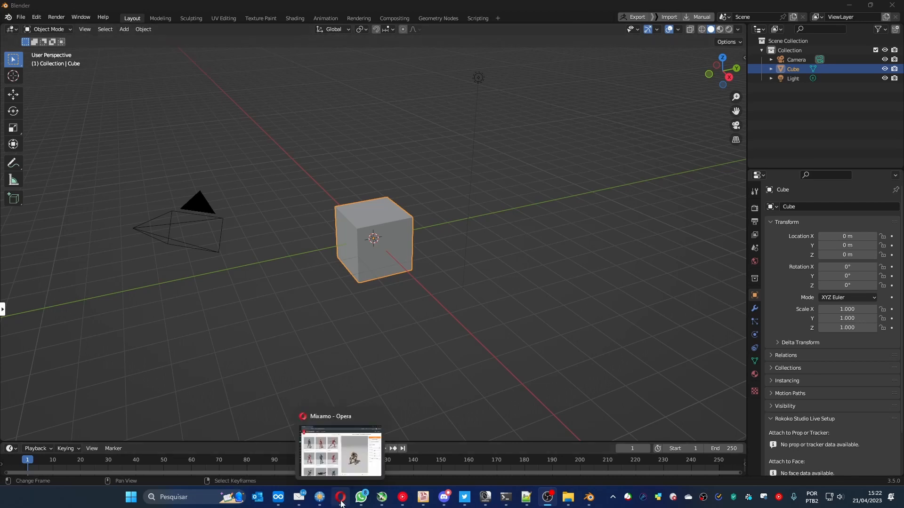
- Switch to Mixamo in Opera and download the Sitting Laughing animation as FBX Binary, without skin, 30 frames per second, no keyframe reduction
{"action": "left_click", "coordinate": [341, 500]}
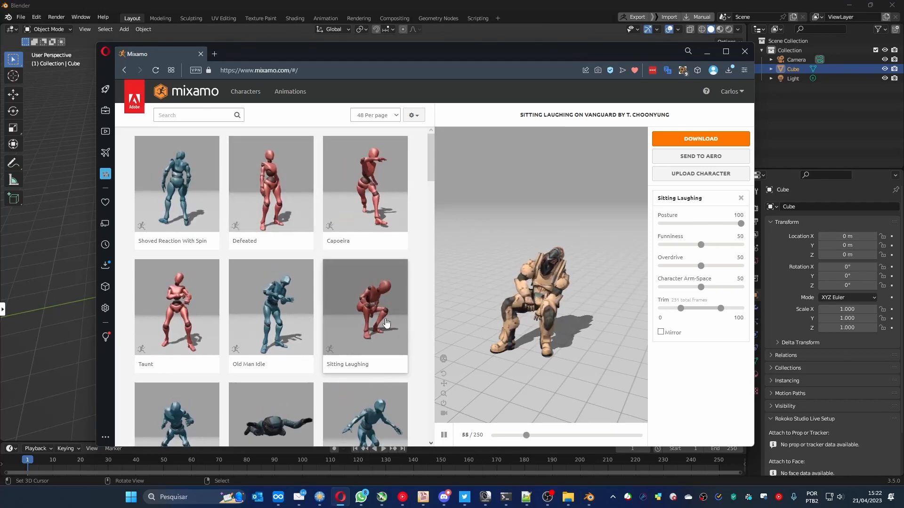
{"action": "left_click", "coordinate": [675, 140]}
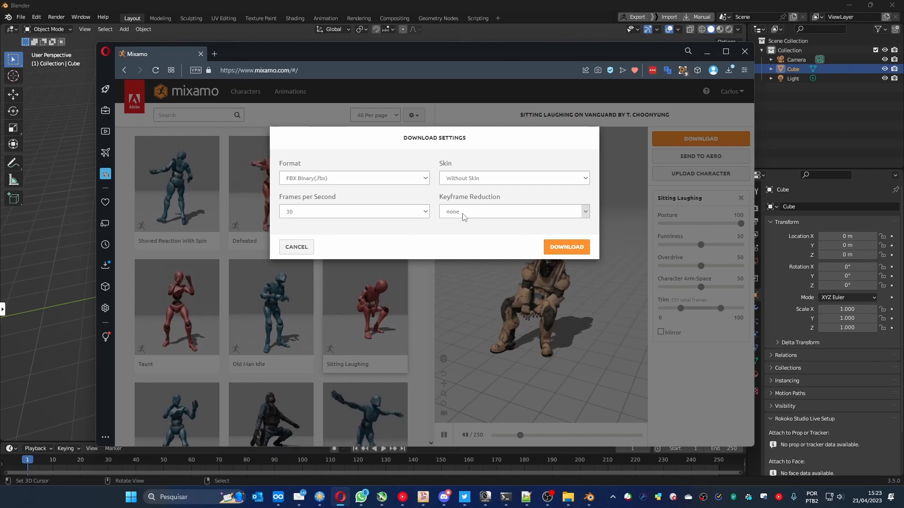
{"action": "left_click", "coordinate": [561, 247]}
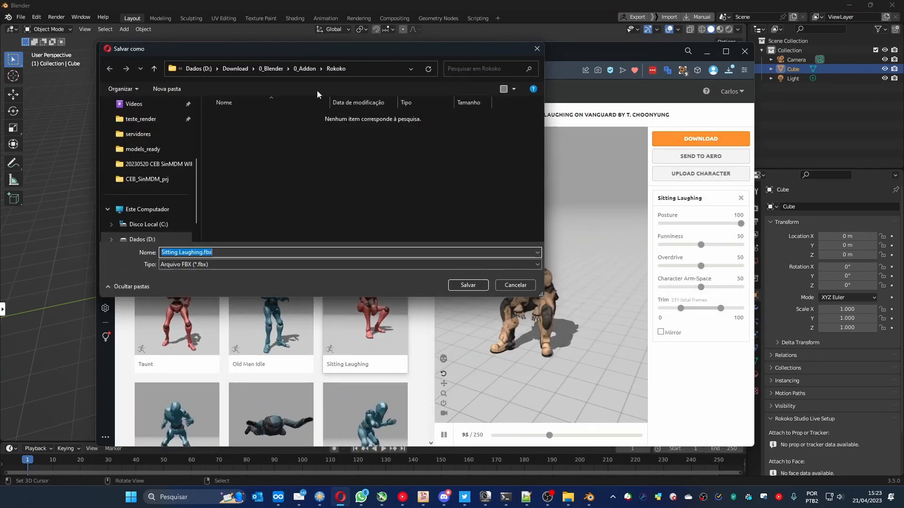
- Save the download as Sitting Laughing.fbx in the folder D:\0_Testes\SinMDM\training
{"action": "scroll", "coordinate": [154, 176], "scroll_direction": "down", "scroll_amount": 1}
{"action": "left_click", "coordinate": [147, 210]}
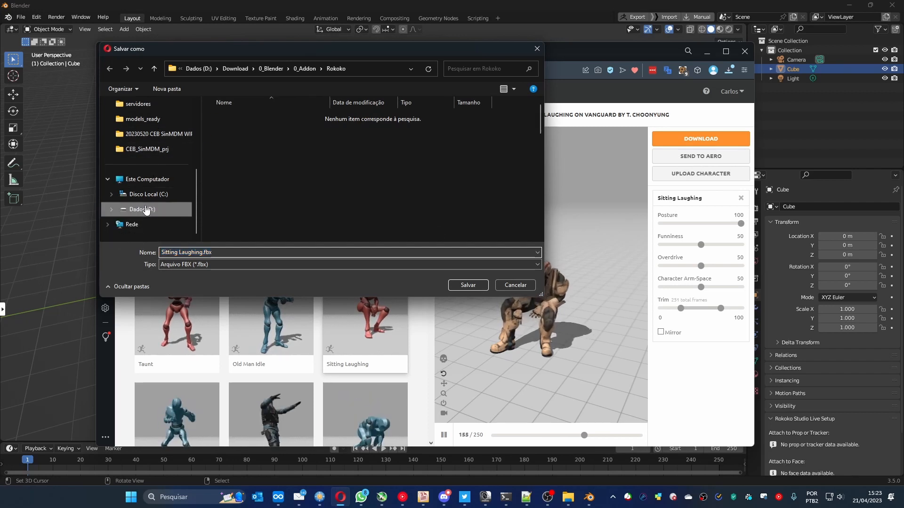
{"action": "scroll", "coordinate": [245, 180], "scroll_direction": "down", "scroll_amount": 3}
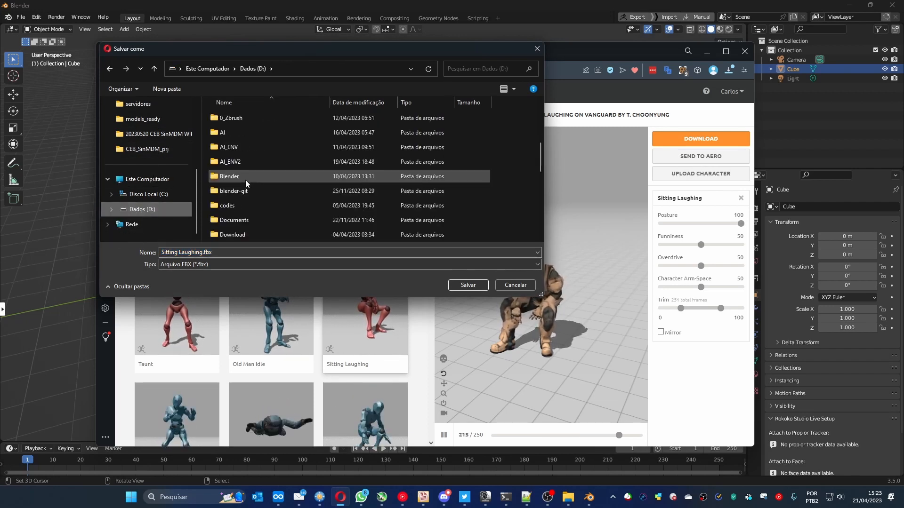
{"action": "scroll", "coordinate": [245, 179], "scroll_direction": "up", "scroll_amount": 1}
{"action": "double_click", "coordinate": [236, 163]}
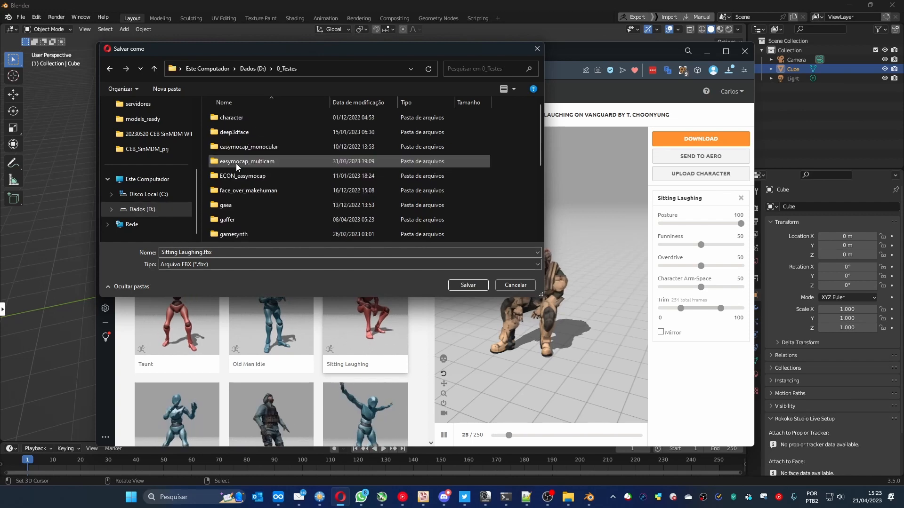
{"action": "scroll", "coordinate": [234, 190], "scroll_direction": "down", "scroll_amount": 3}
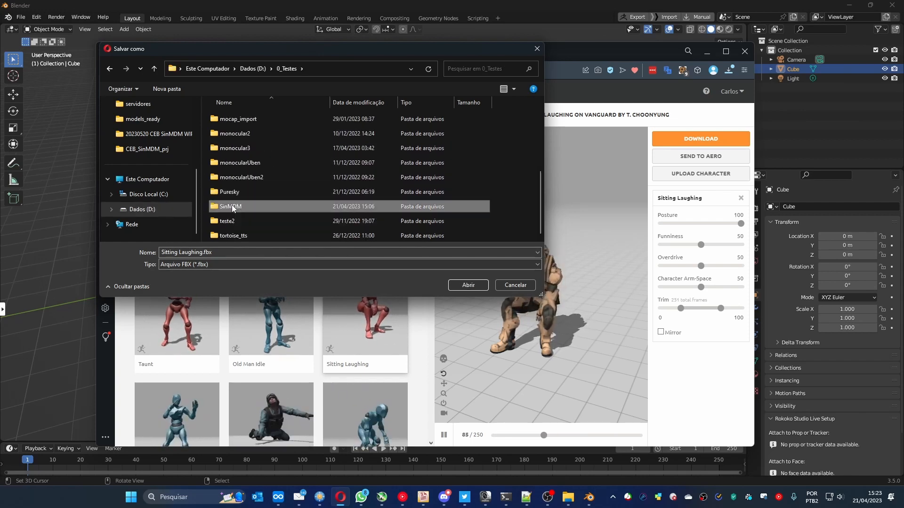
{"action": "double_click", "coordinate": [232, 204]}
{"action": "double_click", "coordinate": [230, 118]}
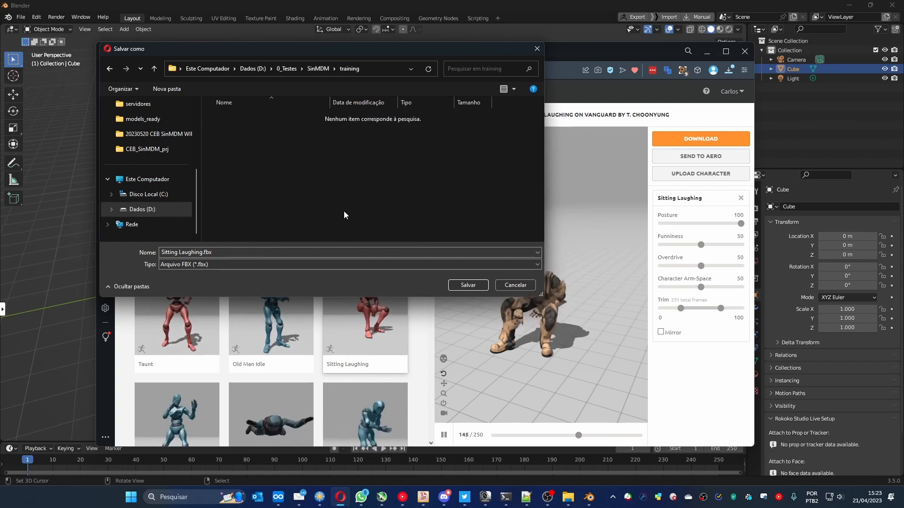
{"action": "left_click", "coordinate": [476, 285]}
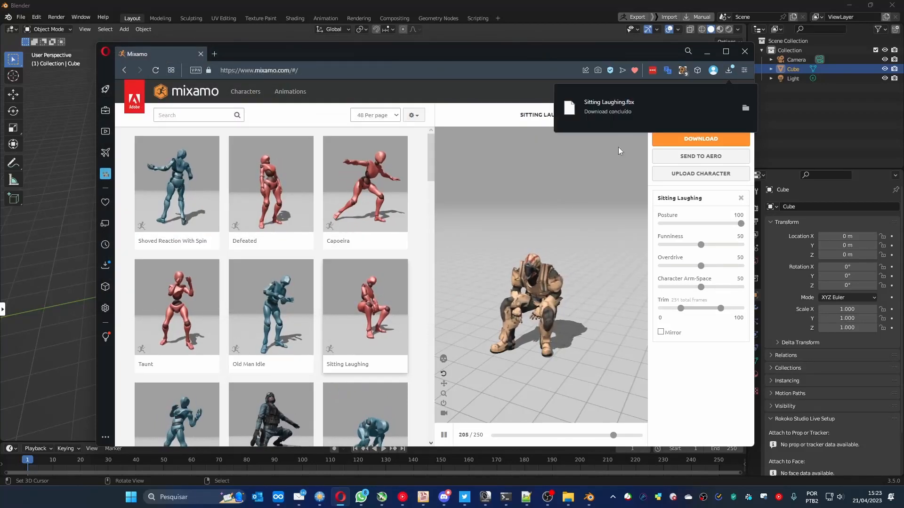
- Switch to Blender, delete the default cube and import Sitting Laughing.fbx from D:\0_Testes\SinMDM\training
{"action": "left_click", "coordinate": [545, 6]}
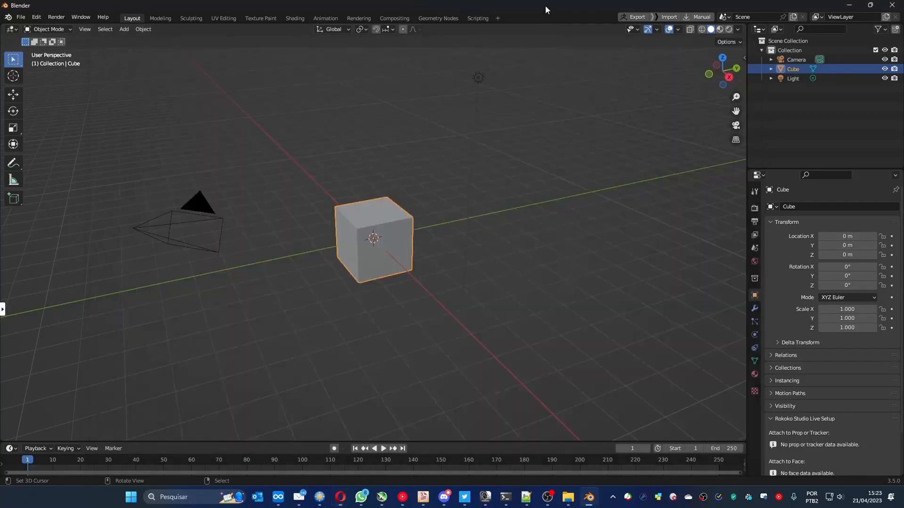
{"action": "key", "text": "Delete"}
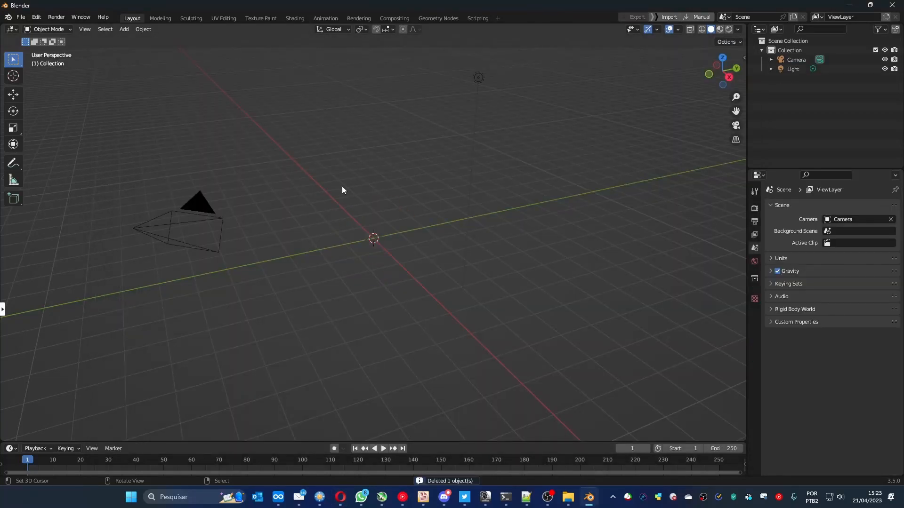
{"action": "key", "text": "F4"}
{"action": "mouse_move", "coordinate": [333, 234]}
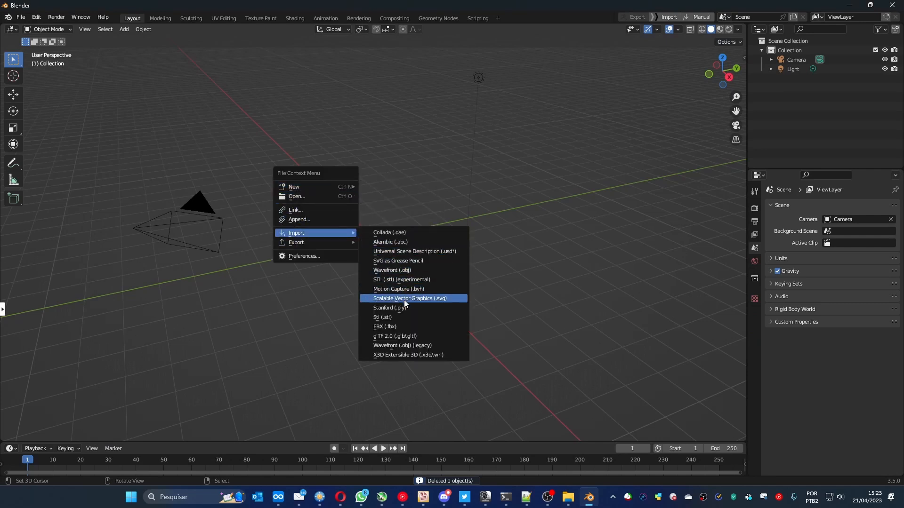
{"action": "left_click", "coordinate": [391, 326]}
{"action": "left_click", "coordinate": [253, 366]}
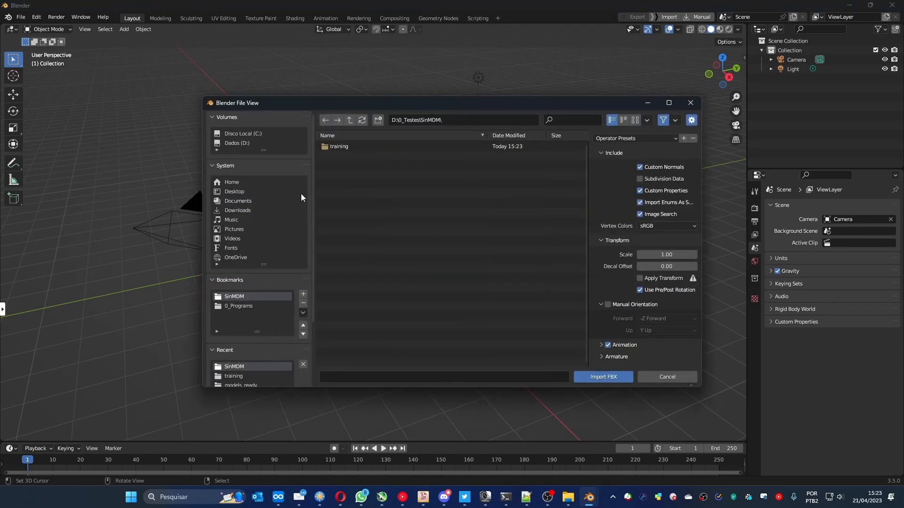
{"action": "left_click", "coordinate": [337, 147]}
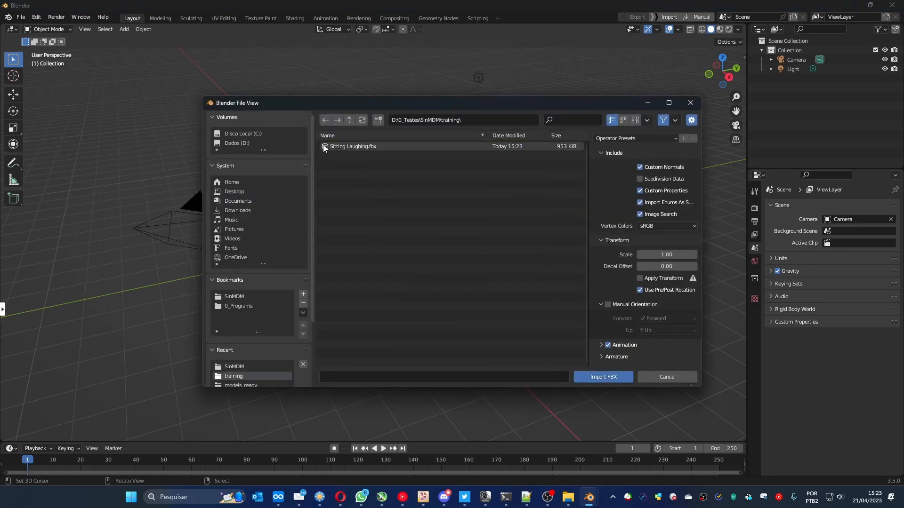
{"action": "double_click", "coordinate": [349, 147]}
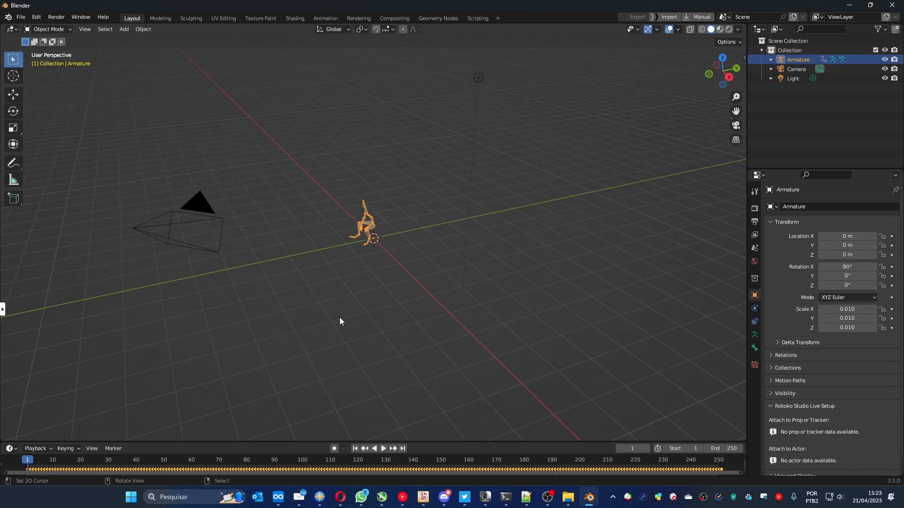
- Play back the imported armature's animation, and check the CEB_SinMDM add-on folder in FreeCommander
{"action": "key", "text": "space"}
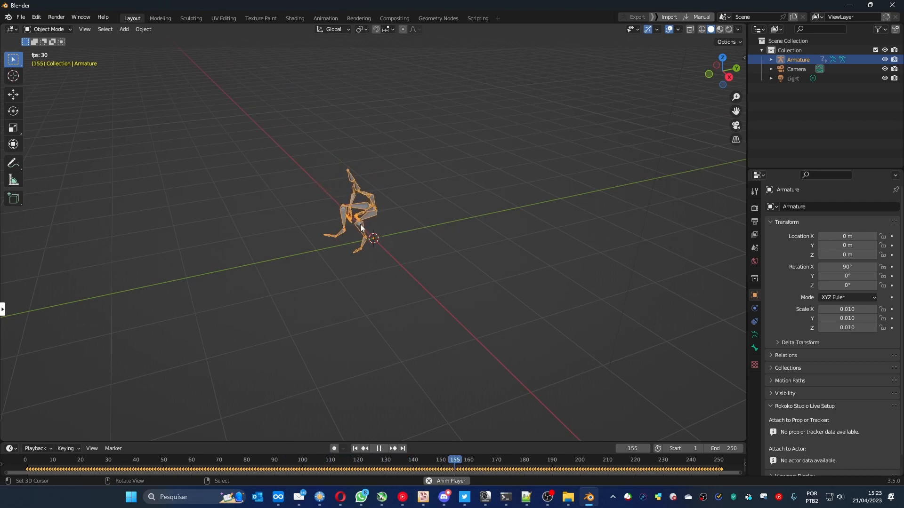
{"action": "key", "text": "space"}
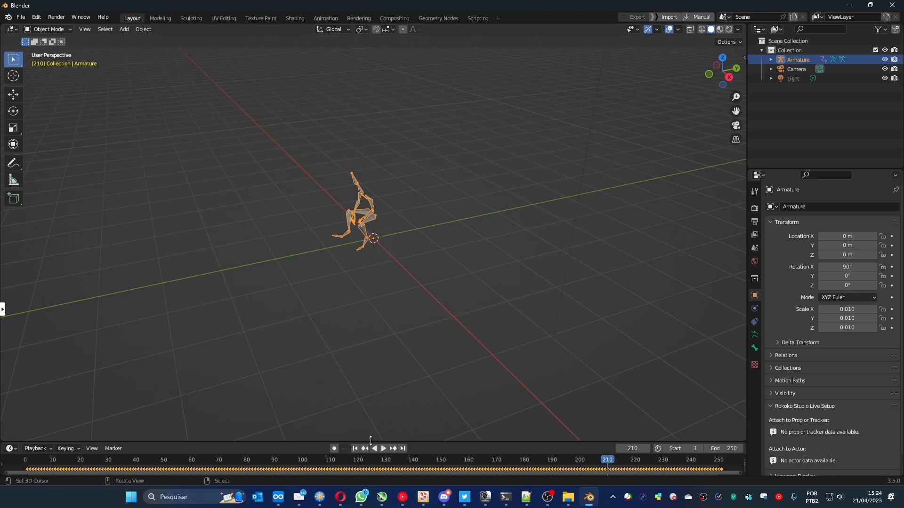
{"action": "left_click", "coordinate": [320, 497]}
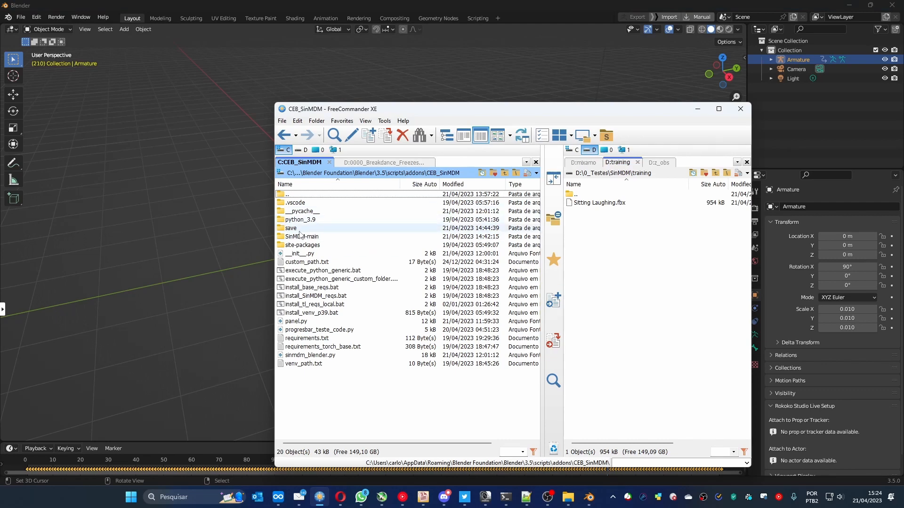
{"action": "left_click", "coordinate": [504, 2]}
- Import a ready-made model into the SinMDM add-on from the project's models_ready folder under D:\0_Programs
{"action": "key", "text": "n"}
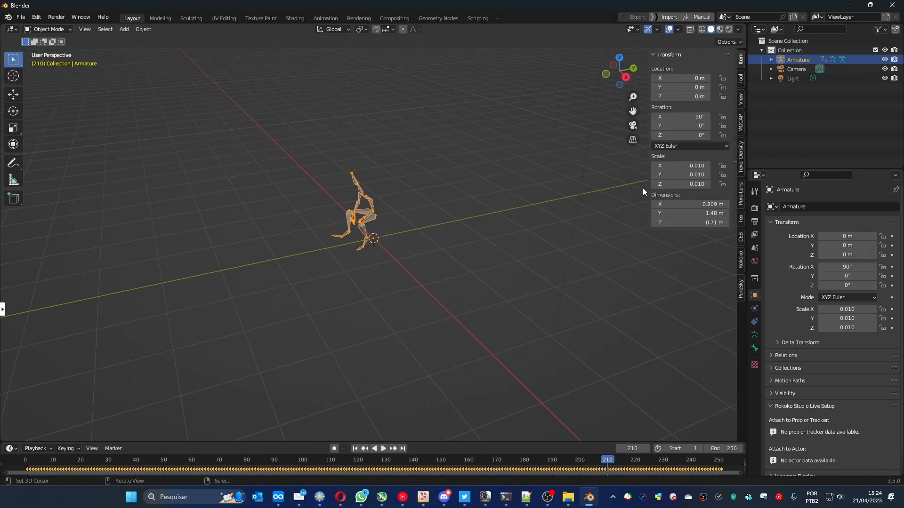
{"action": "left_click", "coordinate": [743, 242]}
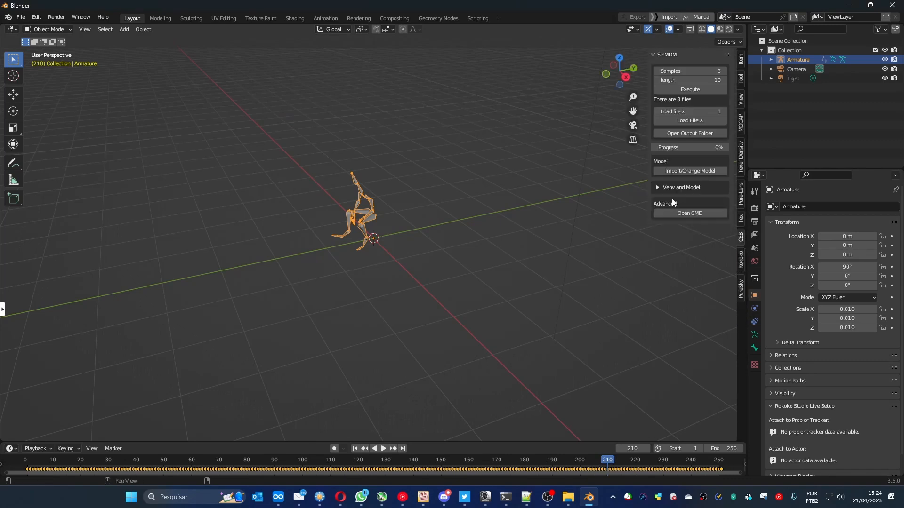
{"action": "left_click", "coordinate": [674, 171]}
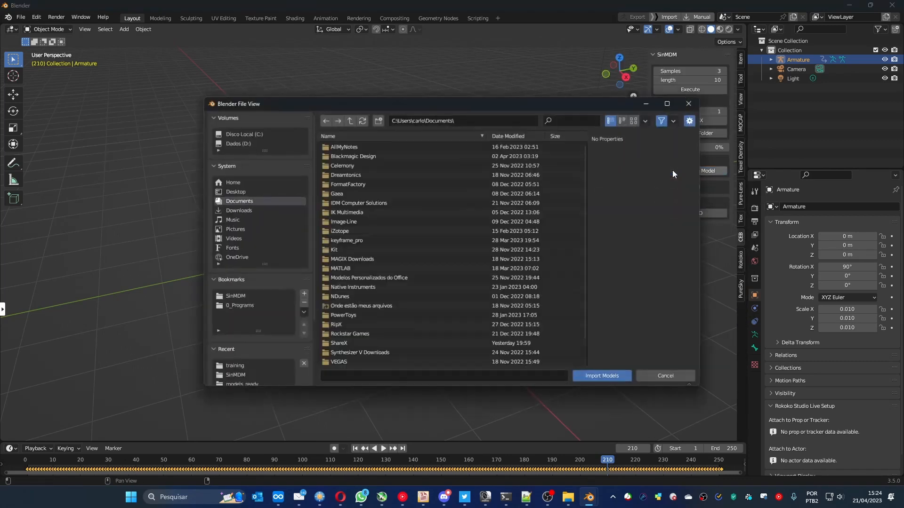
{"action": "left_click", "coordinate": [238, 297]}
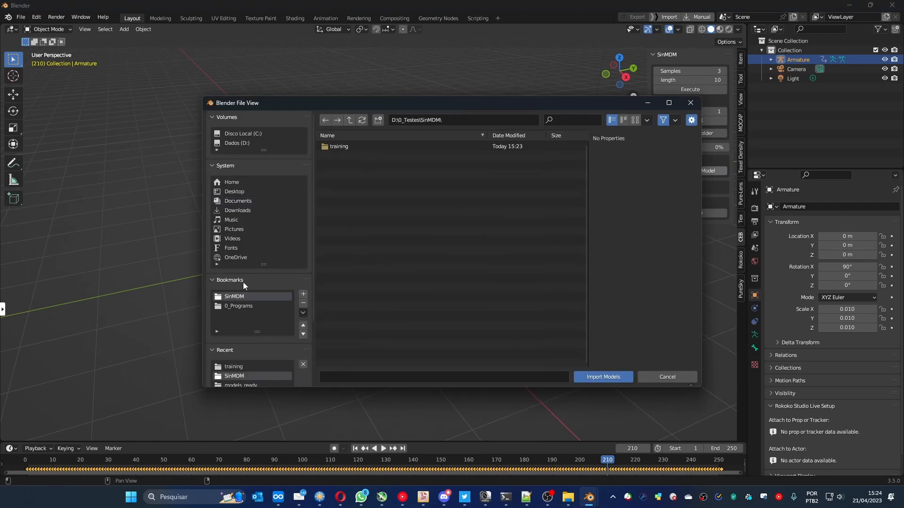
{"action": "left_click", "coordinate": [242, 305]}
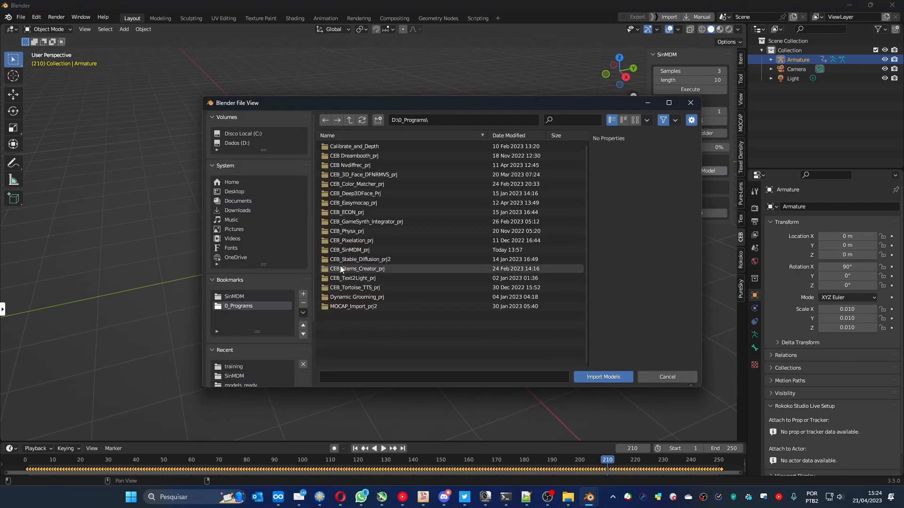
{"action": "double_click", "coordinate": [340, 267]}
{"action": "double_click", "coordinate": [349, 148]}
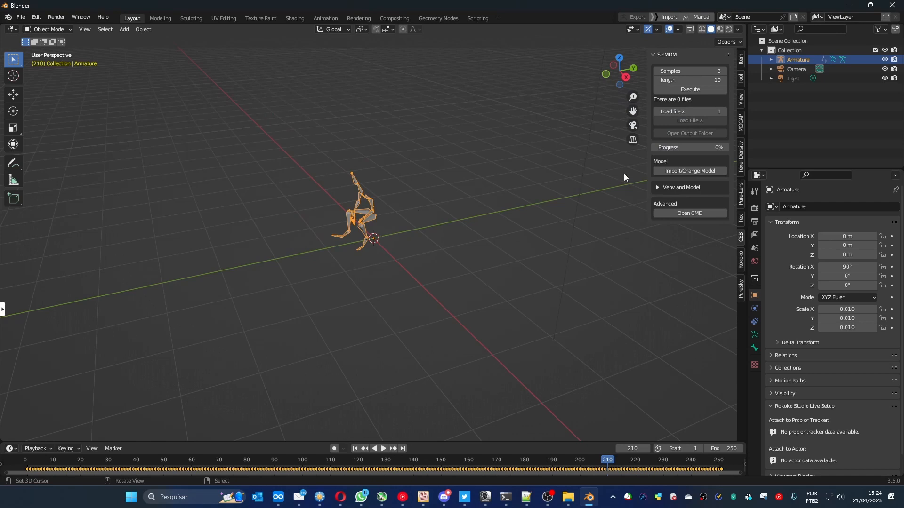
- Switch to FreeCommander and open the CEB_SinMDM add-on's save folder
{"action": "left_click", "coordinate": [568, 498]}
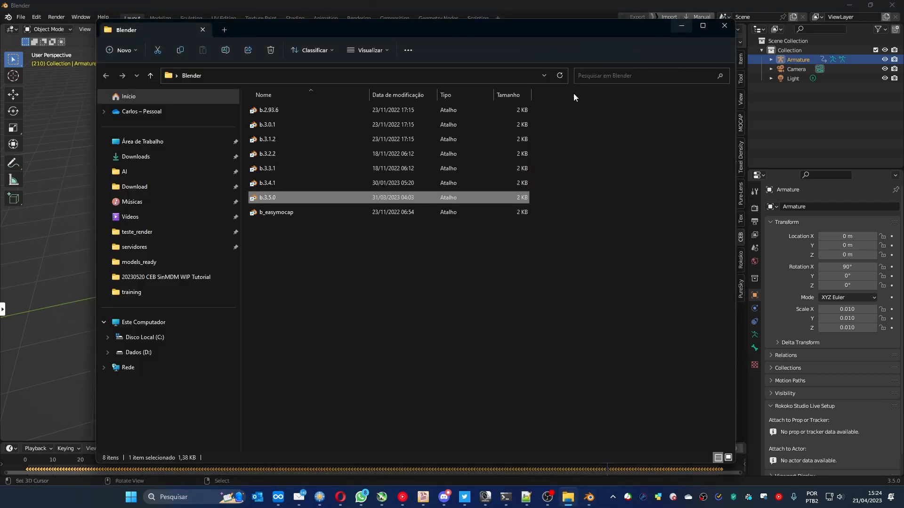
{"action": "left_click", "coordinate": [681, 25]}
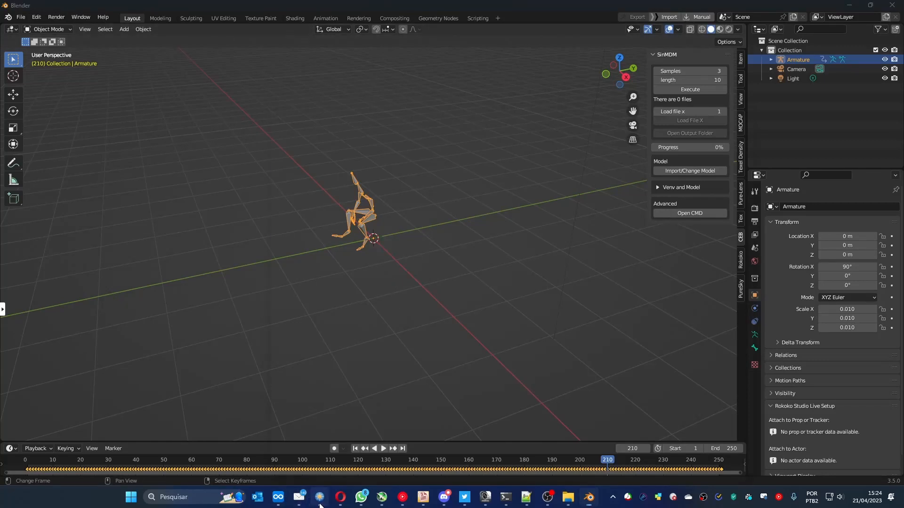
{"action": "left_click", "coordinate": [320, 498]}
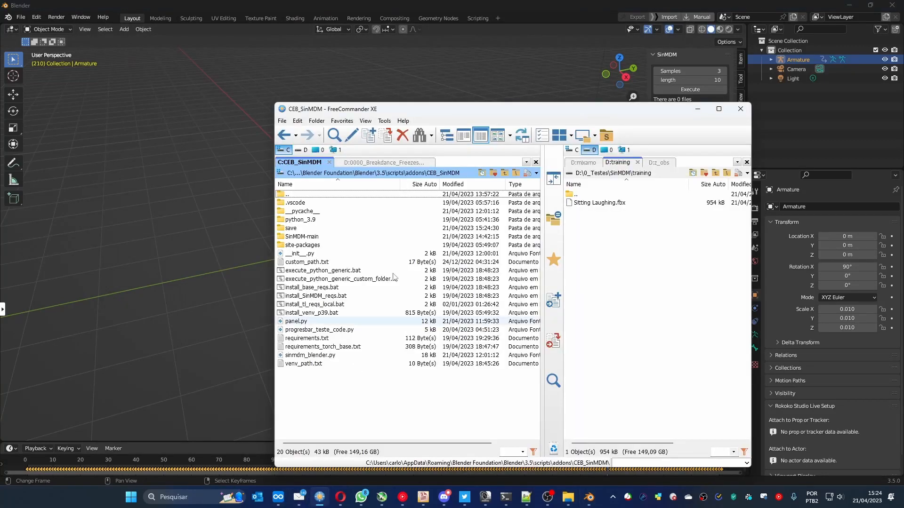
{"action": "double_click", "coordinate": [294, 229]}
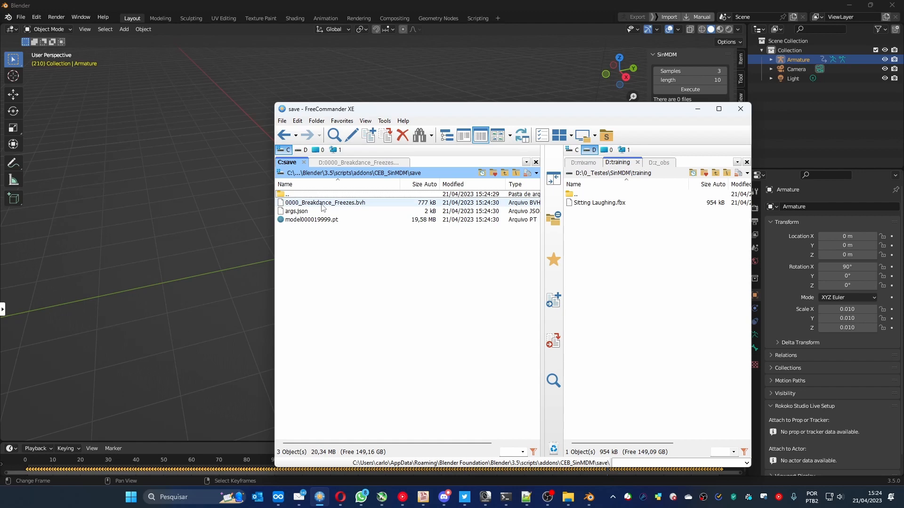
- Copy 0000_Breakdance_Freezes.bvh from the add-on's save folder to D:\0_Testes\SinMDM\training in FreeCommander
{"action": "left_click", "coordinate": [246, 170]}
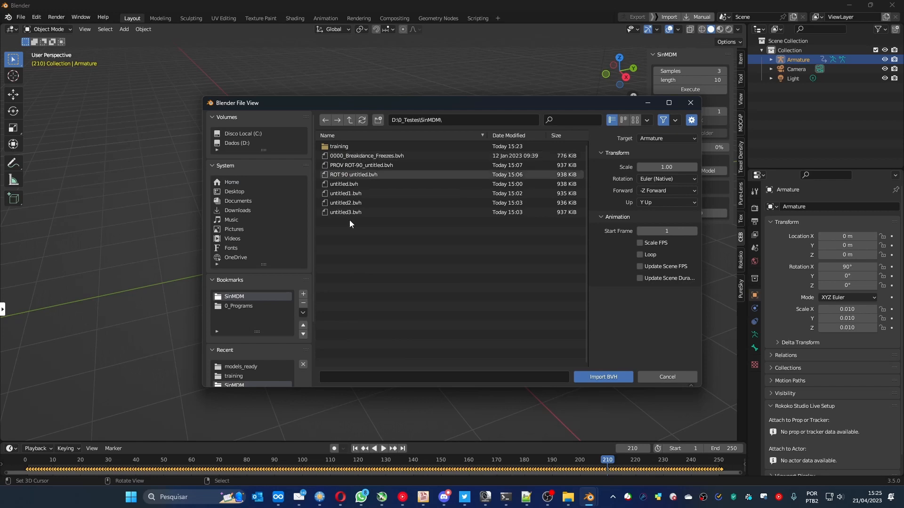
{"action": "left_click", "coordinate": [320, 497]}
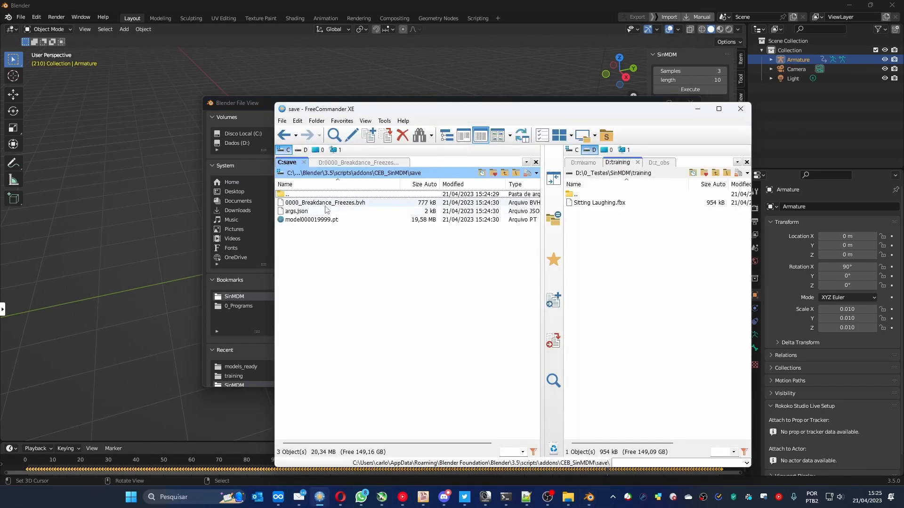
{"action": "left_click", "coordinate": [338, 206]}
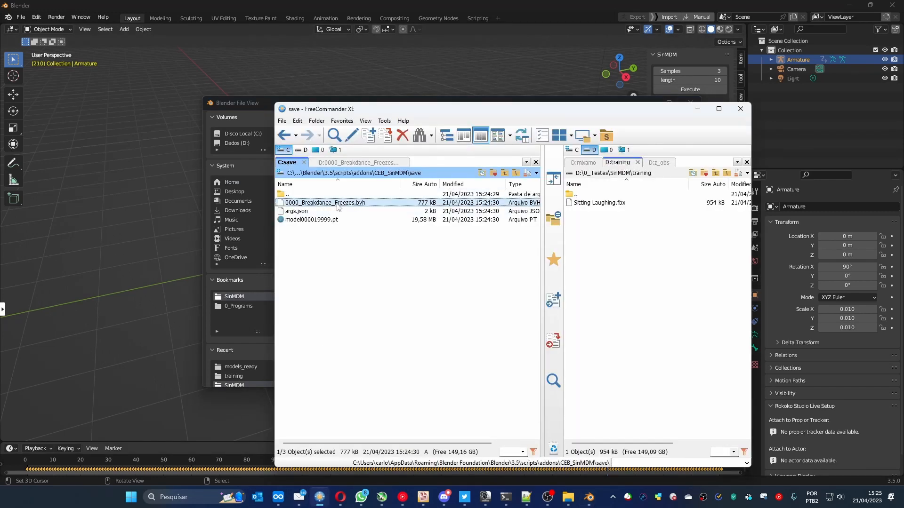
{"action": "left_click_drag", "start_coordinate": [338, 207], "coordinate": [642, 292]}
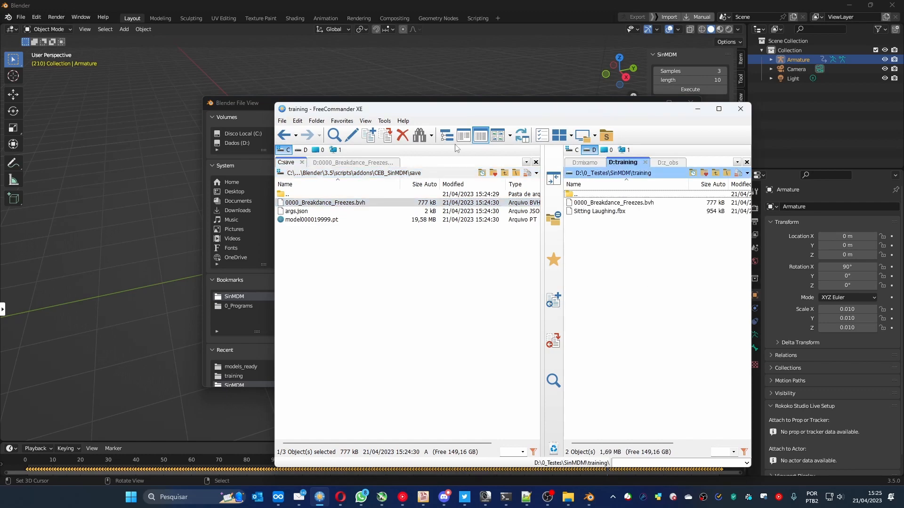
- Switch to Blender and import 0000_Breakdance_Freezes.bvh from the training folder as an armature with scale 1.00, -Z Forward and Y Up
{"action": "left_click", "coordinate": [262, 104]}
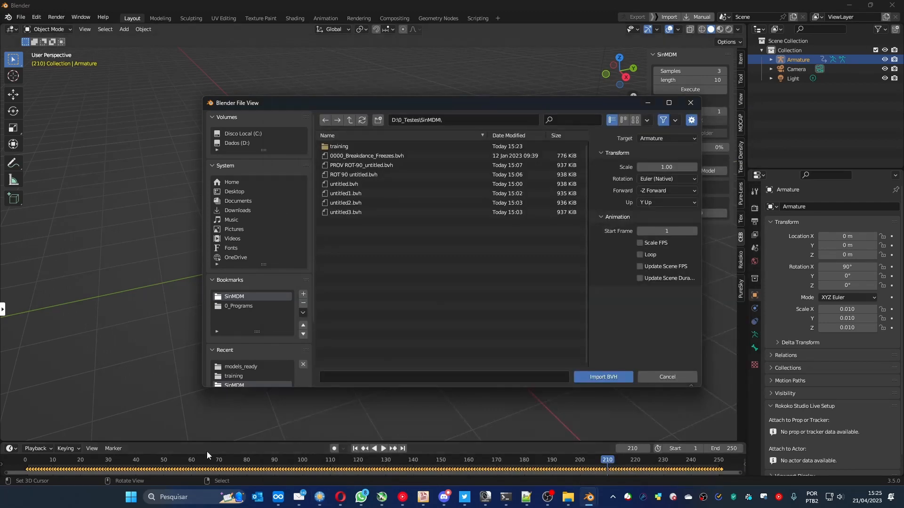
{"action": "double_click", "coordinate": [238, 296]}
{"action": "double_click", "coordinate": [336, 146]}
{"action": "left_click", "coordinate": [352, 145]}
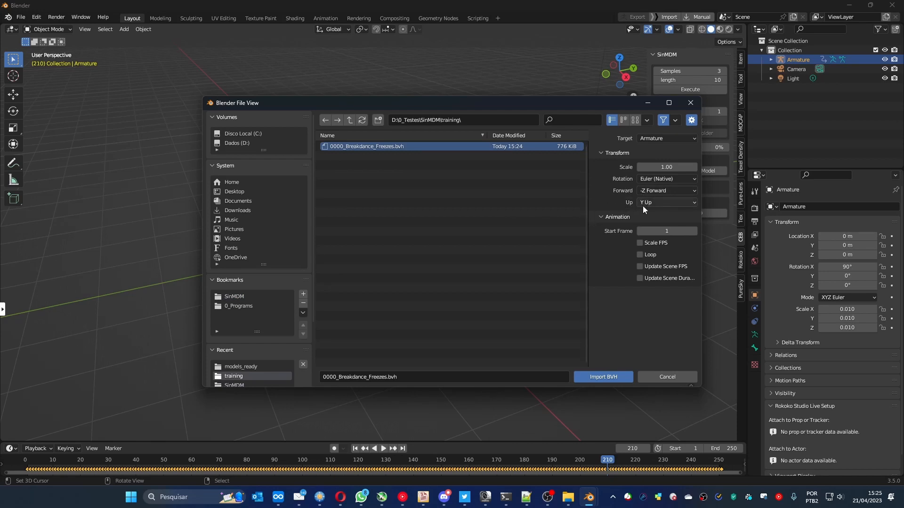
{"action": "left_click", "coordinate": [600, 378]}
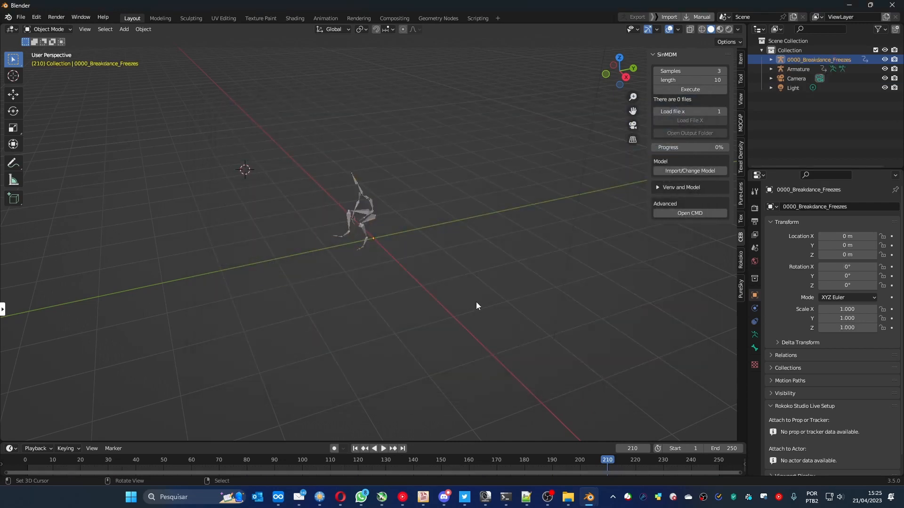
- Examine the 0000_Breakdance_Freezes and Armature skeletons at frame 36, comparing their sizes and selecting each in turn
{"action": "scroll", "coordinate": [417, 262], "scroll_direction": "down", "scroll_amount": 18}
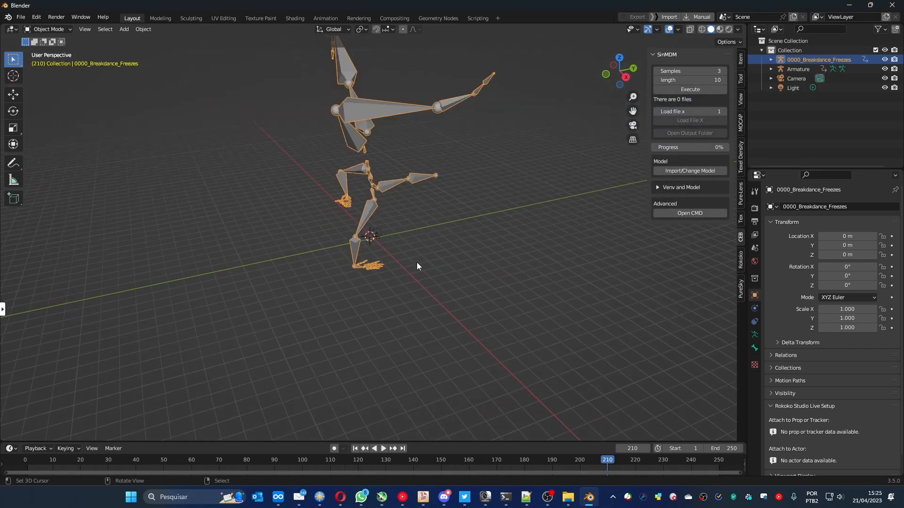
{"action": "left_click_drag", "start_coordinate": [175, 461], "coordinate": [124, 461]}
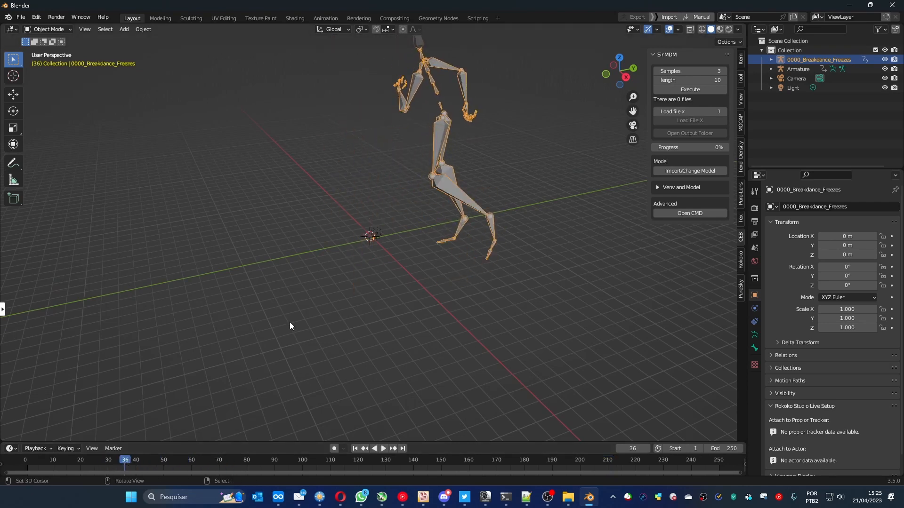
{"action": "mouse_move", "coordinate": [290, 324]}
{"action": "middle_mouse_down"}
{"action": "mouse_move", "coordinate": [339, 316]}
{"action": "mouse_move", "coordinate": [294, 314]}
{"action": "middle_mouse_up"}
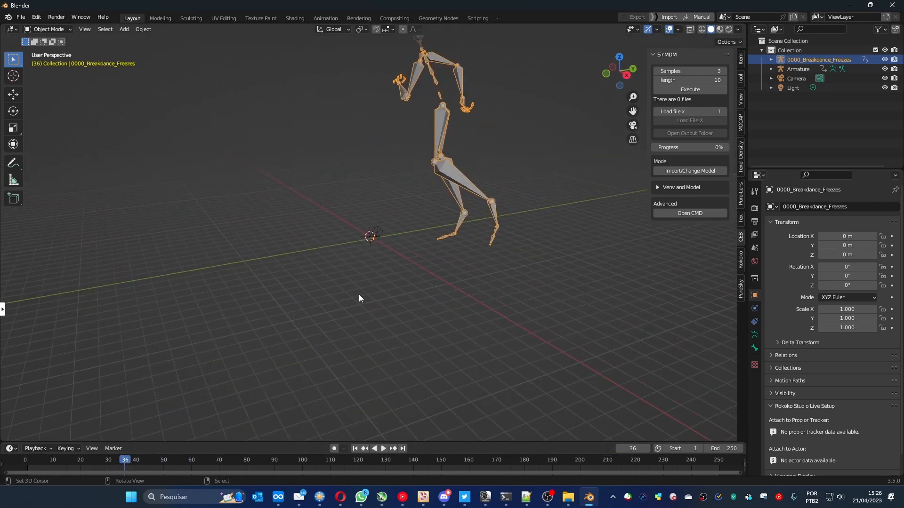
{"action": "scroll", "coordinate": [358, 298], "scroll_direction": "up", "scroll_amount": 5}
{"action": "scroll", "coordinate": [358, 298], "scroll_direction": "down", "scroll_amount": 3}
{"action": "middle_click_drag", "start_coordinate": [359, 289], "coordinate": [426, 278]}
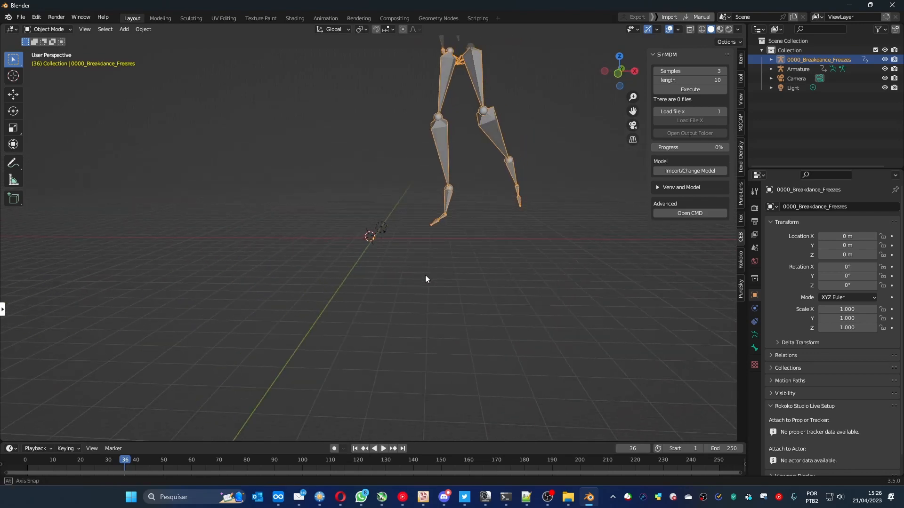
{"action": "scroll", "coordinate": [407, 280], "scroll_direction": "up", "scroll_amount": 15}
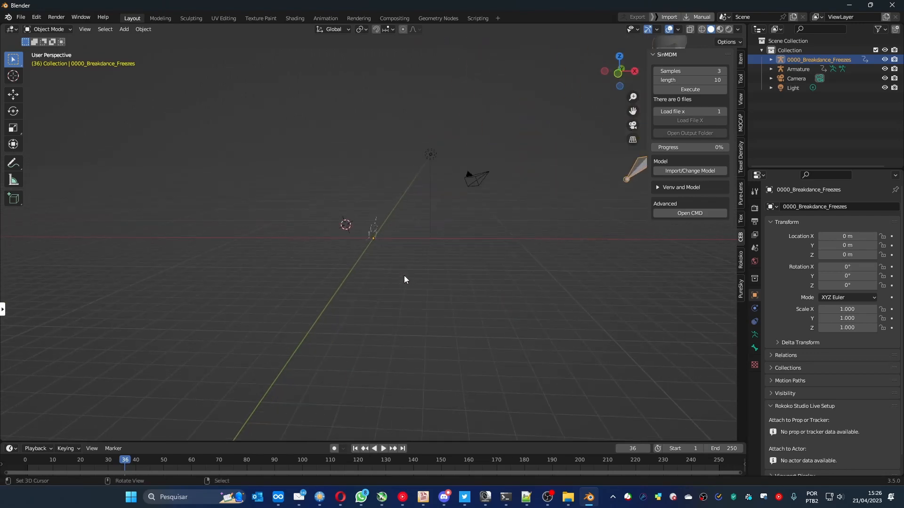
{"action": "left_click", "coordinate": [377, 178]}
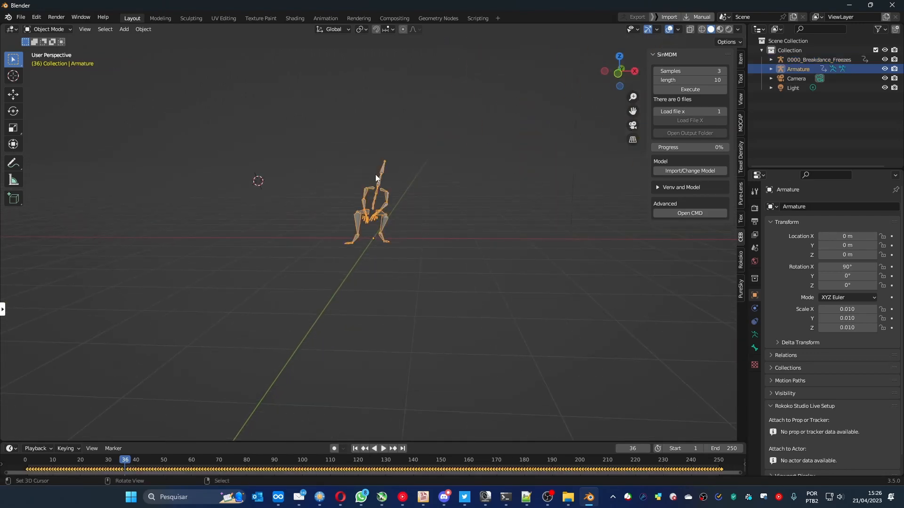
{"action": "scroll", "coordinate": [382, 184], "scroll_direction": "down", "scroll_amount": 15}
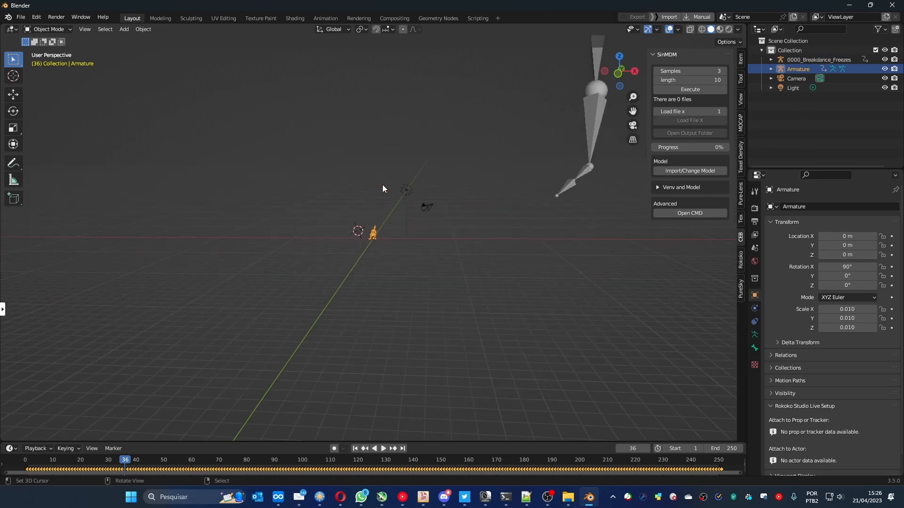
{"action": "left_click", "coordinate": [430, 121]}
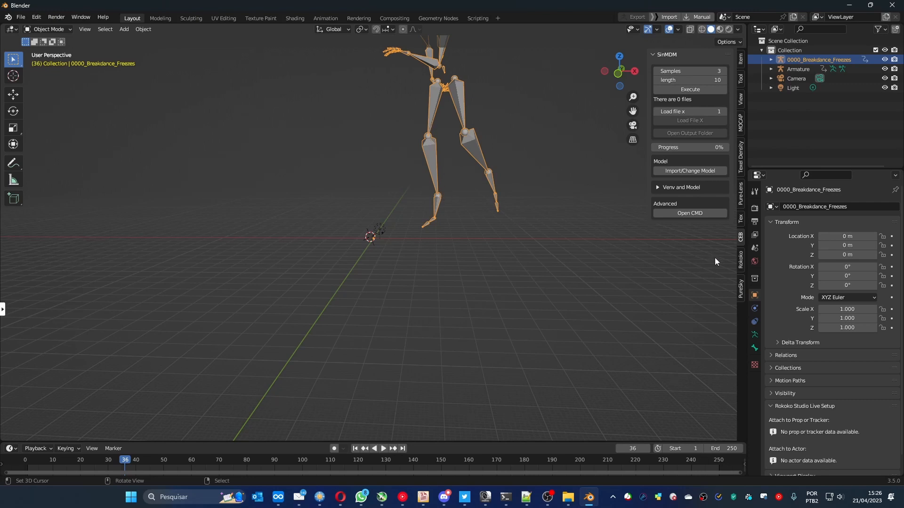
- Show the Rokoko add-on's Retargeting settings and collapse its Studio Live and Studio Command API sections
{"action": "left_click", "coordinate": [742, 260]}
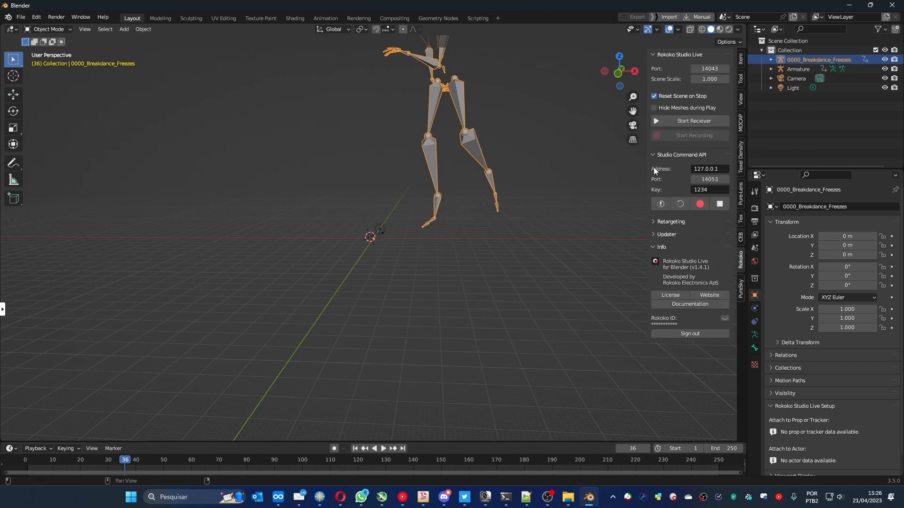
{"action": "left_click", "coordinate": [656, 54]}
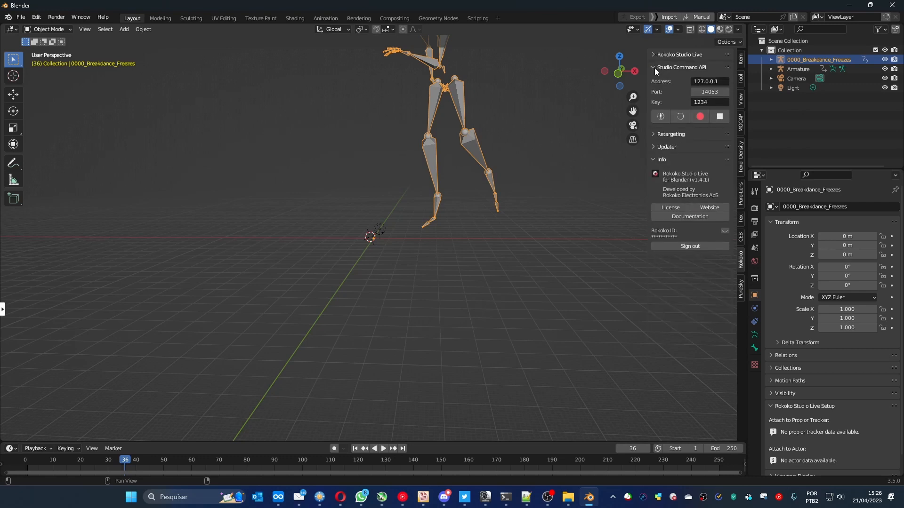
{"action": "left_click", "coordinate": [655, 67]}
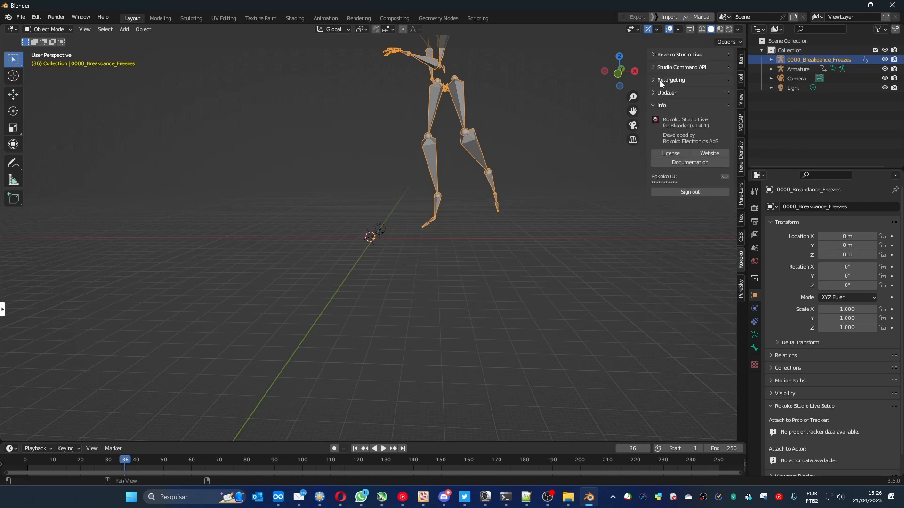
{"action": "left_click", "coordinate": [653, 81]}
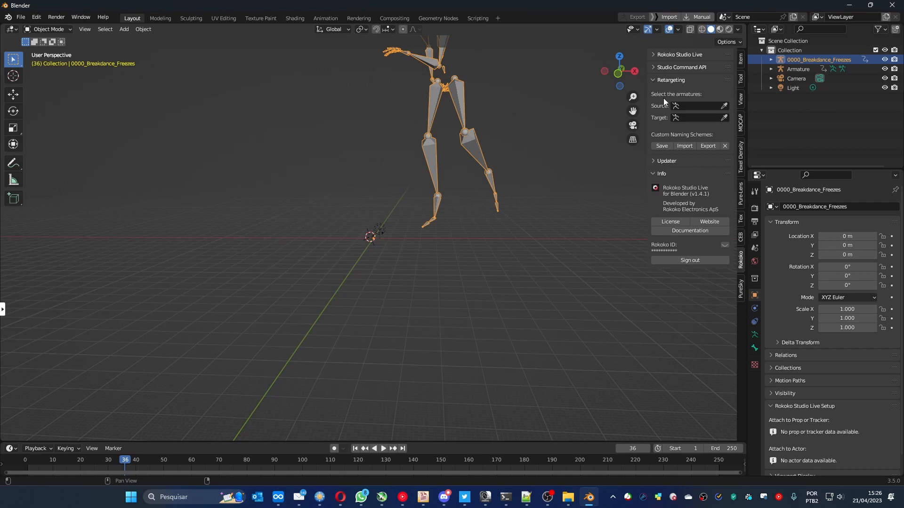
- Pick the small Armature skeleton in the viewport as the retargeting source, replacing any wrongly sampled armature
{"action": "left_click", "coordinate": [724, 107]}
{"action": "left_click", "coordinate": [370, 234]}
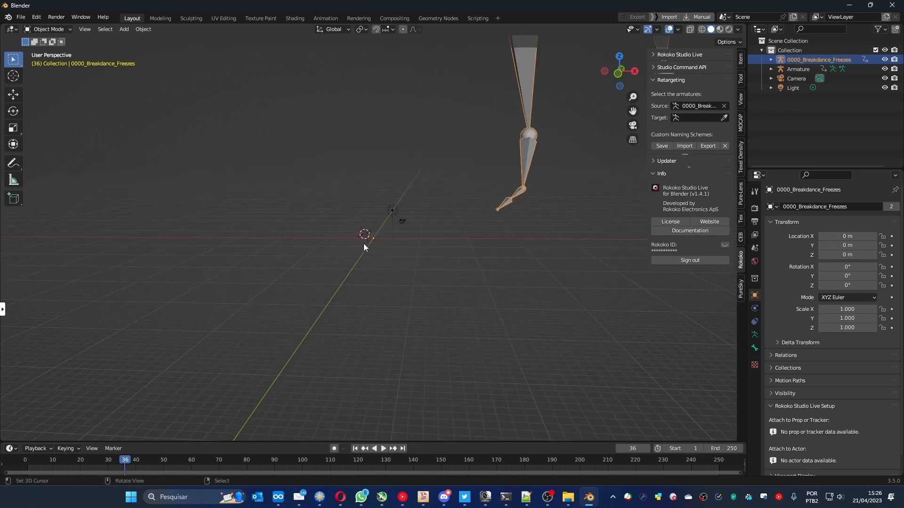
{"action": "left_click", "coordinate": [724, 107]}
{"action": "left_click", "coordinate": [724, 107]}
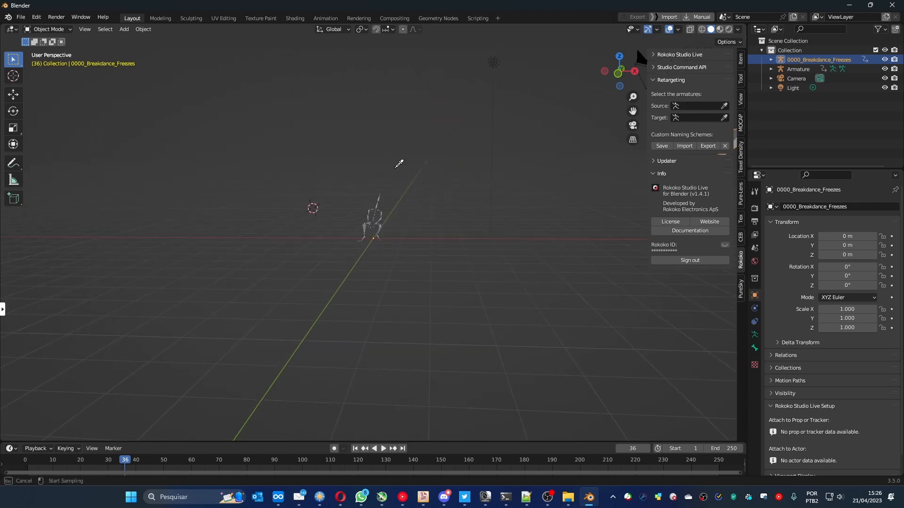
{"action": "left_click", "coordinate": [380, 207]}
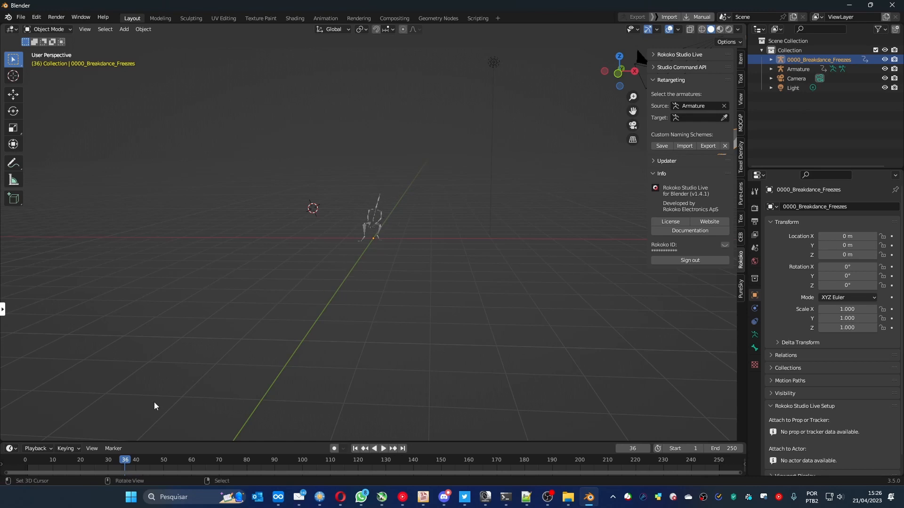
- Move to frame 47 and pick the large 0000_Breakdance_Freezes skeleton as the retargeting target
{"action": "left_click_drag", "start_coordinate": [124, 460], "coordinate": [155, 444]}
{"action": "scroll", "coordinate": [592, 126], "scroll_direction": "down", "scroll_amount": 4}
{"action": "scroll", "coordinate": [592, 126], "scroll_direction": "down", "scroll_amount": 11}
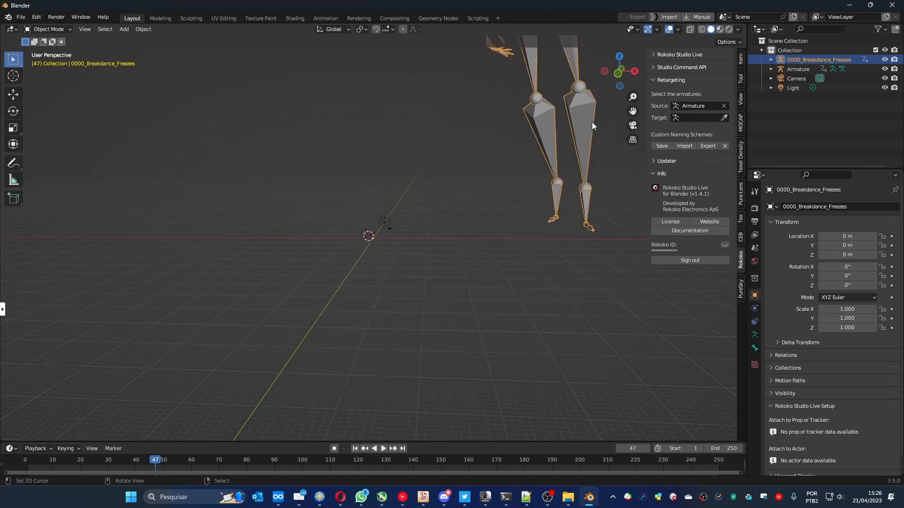
{"action": "left_click", "coordinate": [725, 118]}
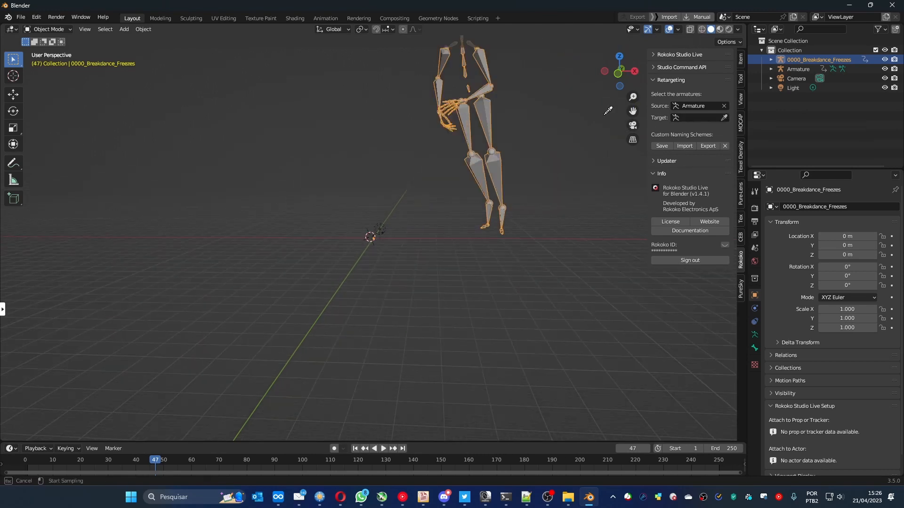
{"action": "left_click", "coordinate": [480, 112]}
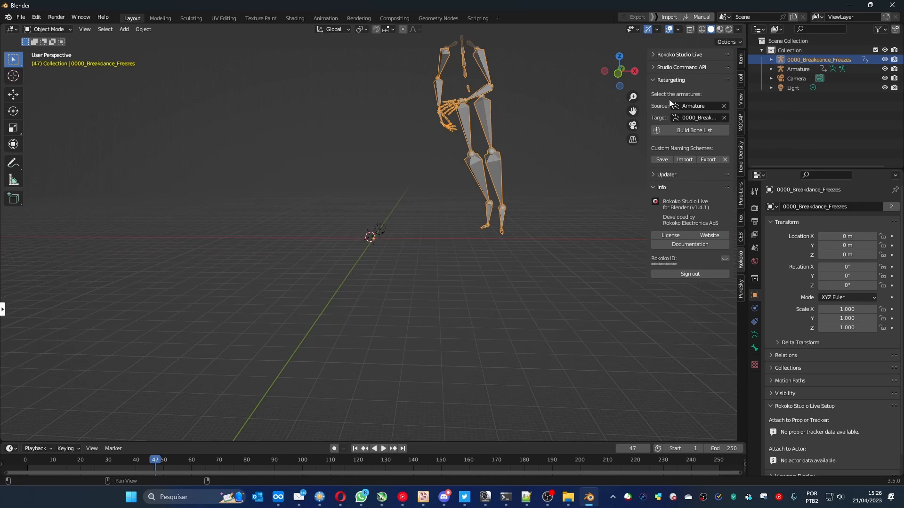
- Build the retargeting bone list and review the mixamorig source-to-target bone pairs through to the LeftToeBase entry
{"action": "left_click", "coordinate": [677, 131]}
{"action": "left_click_drag", "start_coordinate": [646, 176], "coordinate": [523, 182]}
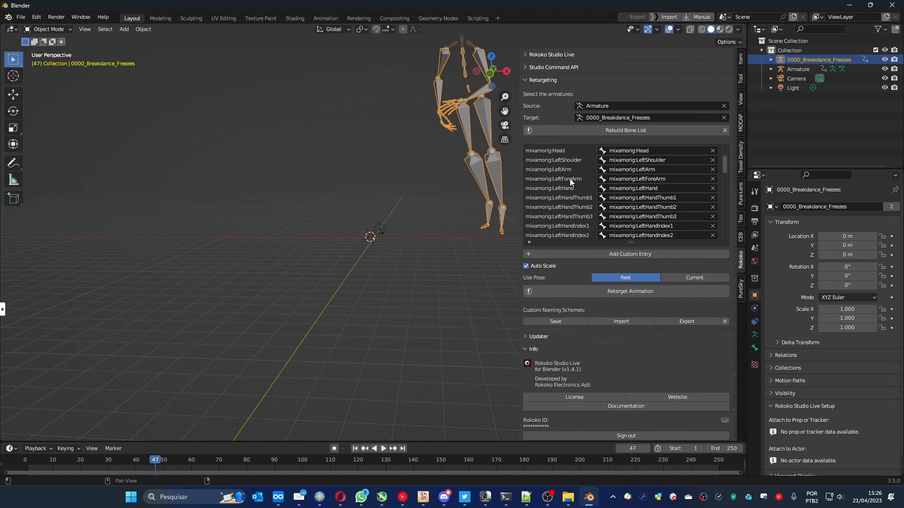
{"action": "scroll", "coordinate": [588, 174], "scroll_direction": "down", "scroll_amount": 5}
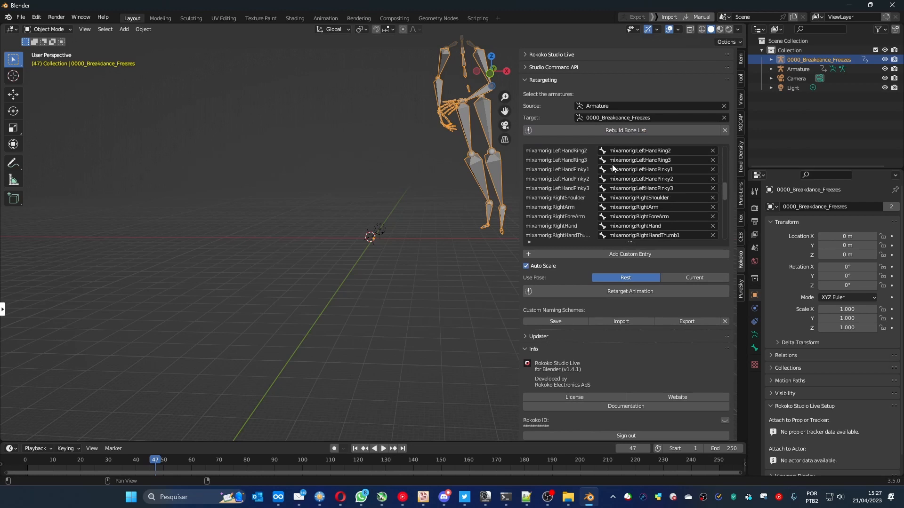
{"action": "scroll", "coordinate": [612, 164], "scroll_direction": "down", "scroll_amount": 8}
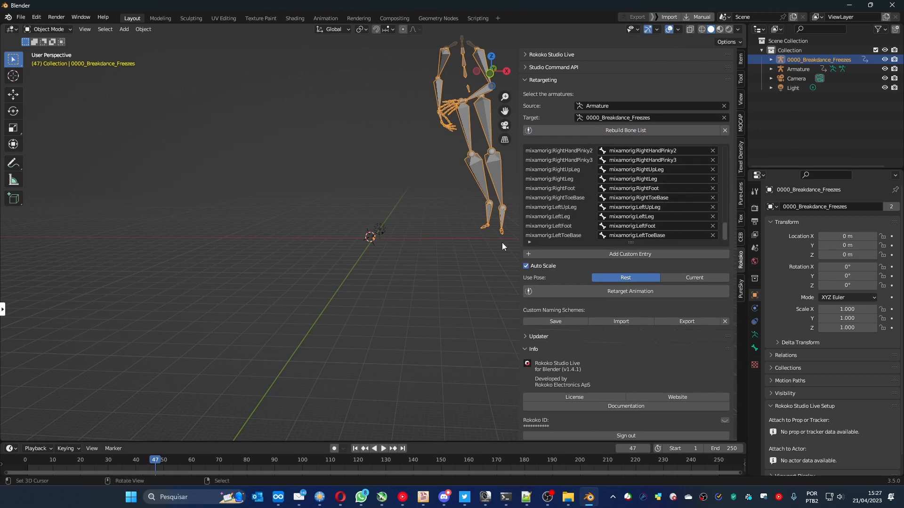
{"action": "left_click_drag", "start_coordinate": [519, 241], "coordinate": [553, 245]}
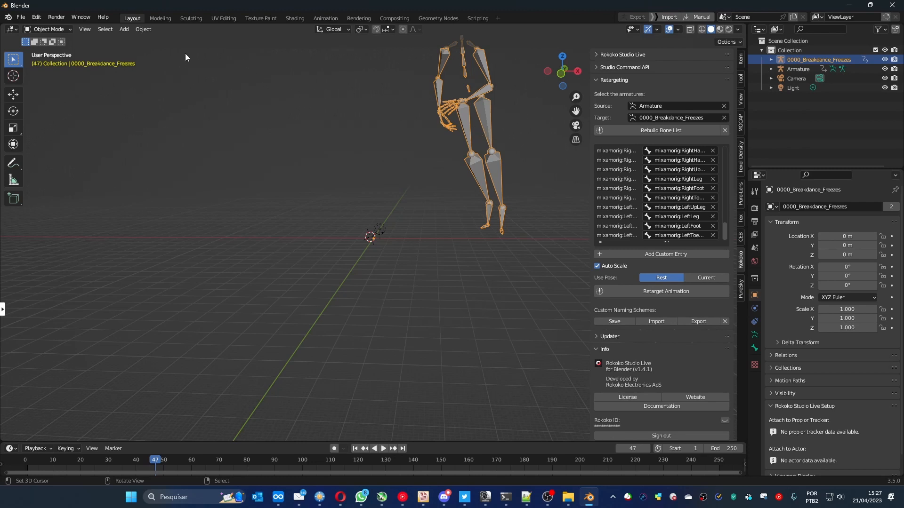
- Clear all transforms on every bone of 0000_Breakdance_Freezes in Pose Mode
{"action": "left_click", "coordinate": [53, 30]}
{"action": "left_click", "coordinate": [52, 62]}
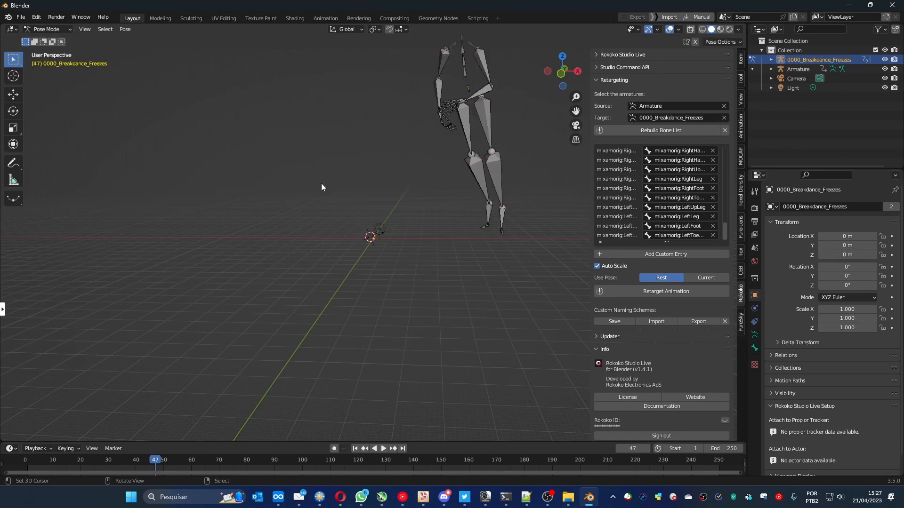
{"action": "key", "text": "a"}
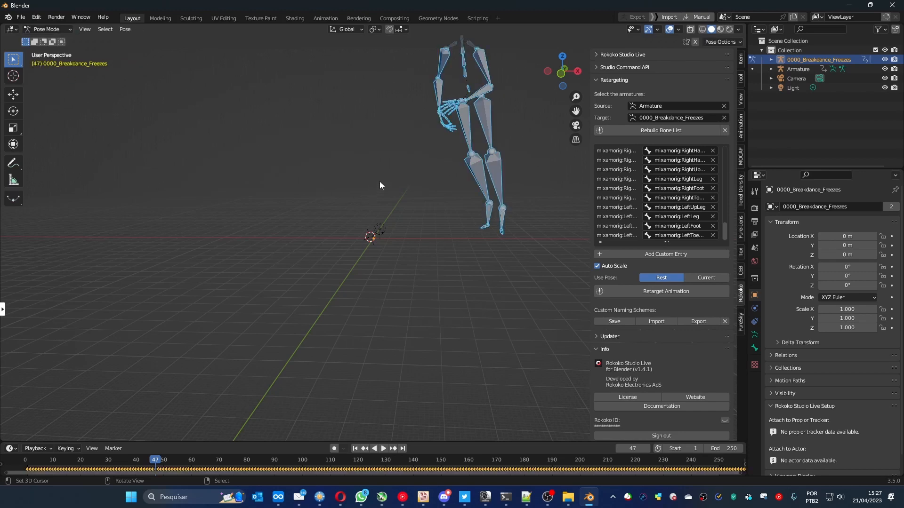
{"action": "left_click", "coordinate": [124, 29]}
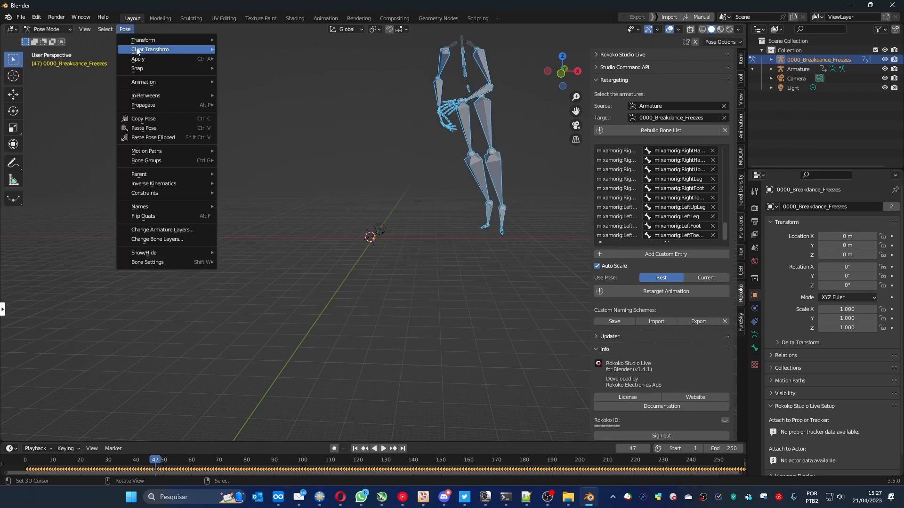
{"action": "mouse_move", "coordinate": [163, 50]}
{"action": "left_click", "coordinate": [236, 51]}
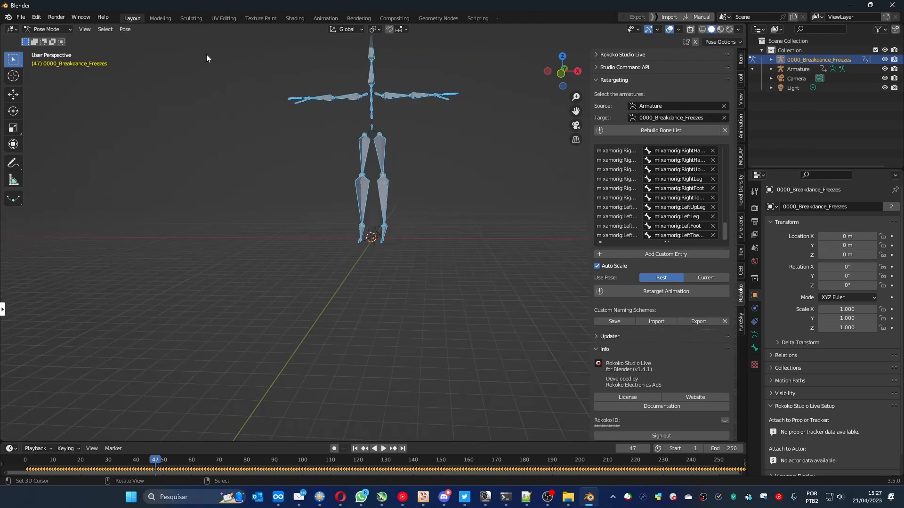
- Return to Object Mode and scale 0000_Breakdance_Freezes down to about 0.011 to approximate the small Armature's size
{"action": "left_click", "coordinate": [62, 29]}
{"action": "left_click", "coordinate": [61, 40]}
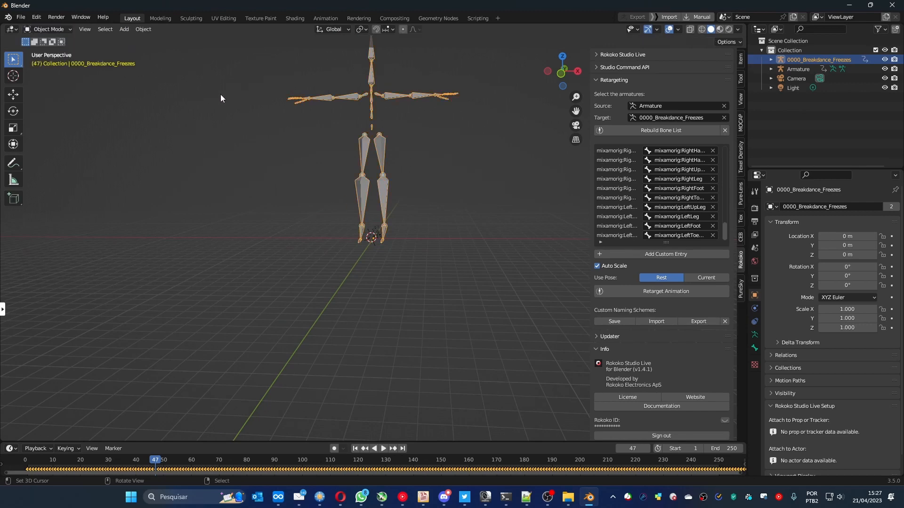
{"action": "key", "text": "s"}
{"action": "left_click", "coordinate": [354, 241]}
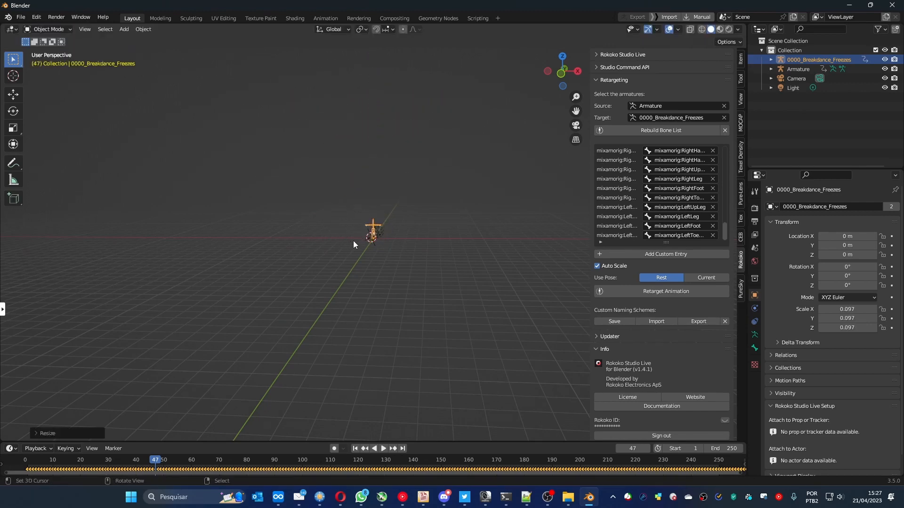
{"action": "key", "text": "s"}
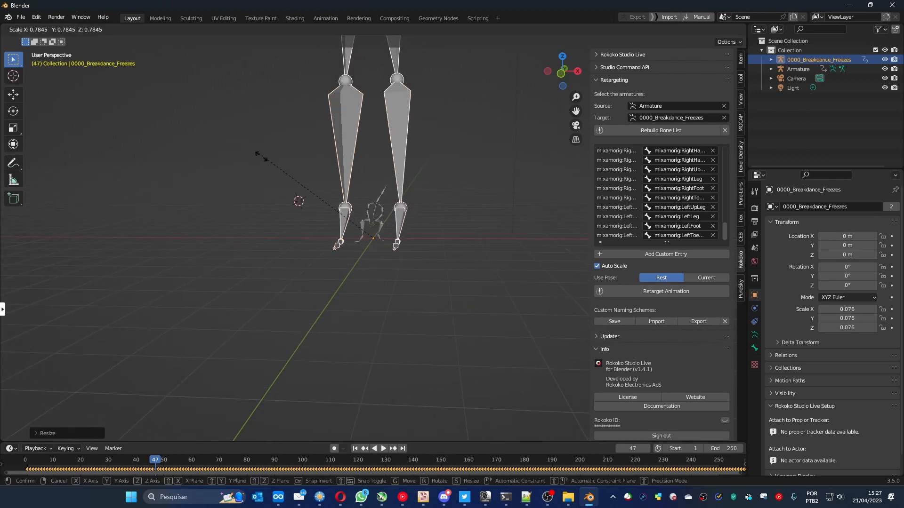
{"action": "left_click", "coordinate": [354, 249]}
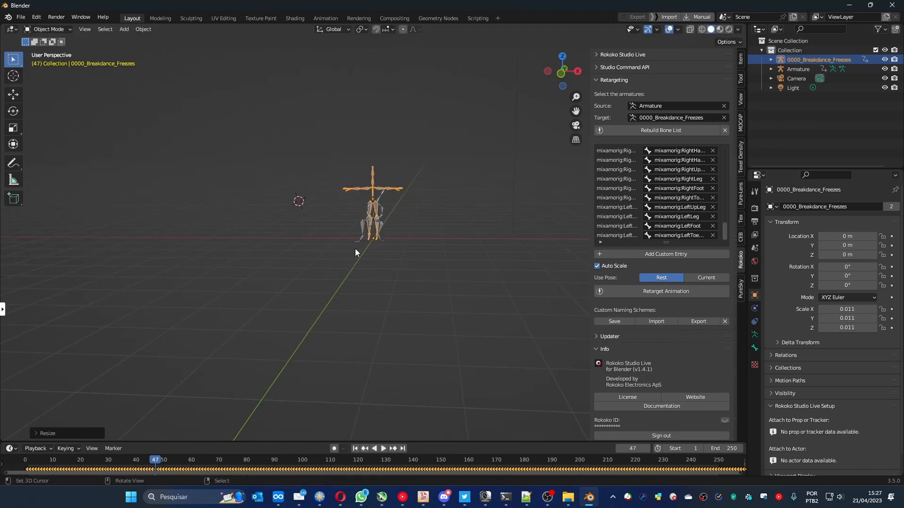
- Switch the small Armature to Pose Mode and try to clear all transforms on its bones
{"action": "left_click", "coordinate": [360, 228]}
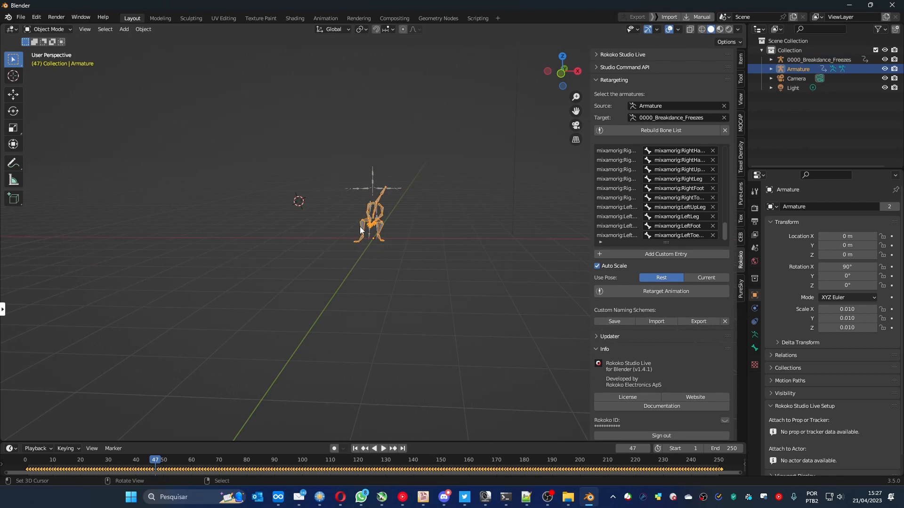
{"action": "left_click", "coordinate": [49, 28]}
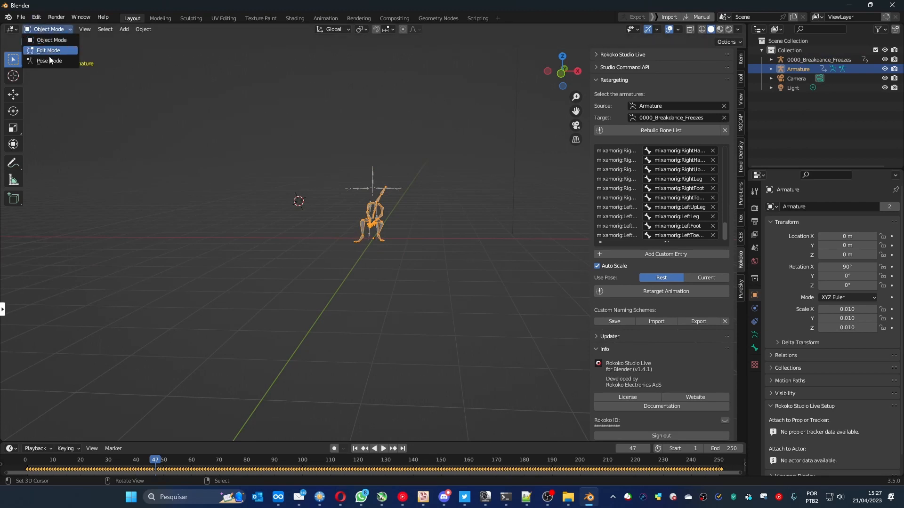
{"action": "left_click", "coordinate": [49, 60]}
{"action": "left_click", "coordinate": [126, 29]}
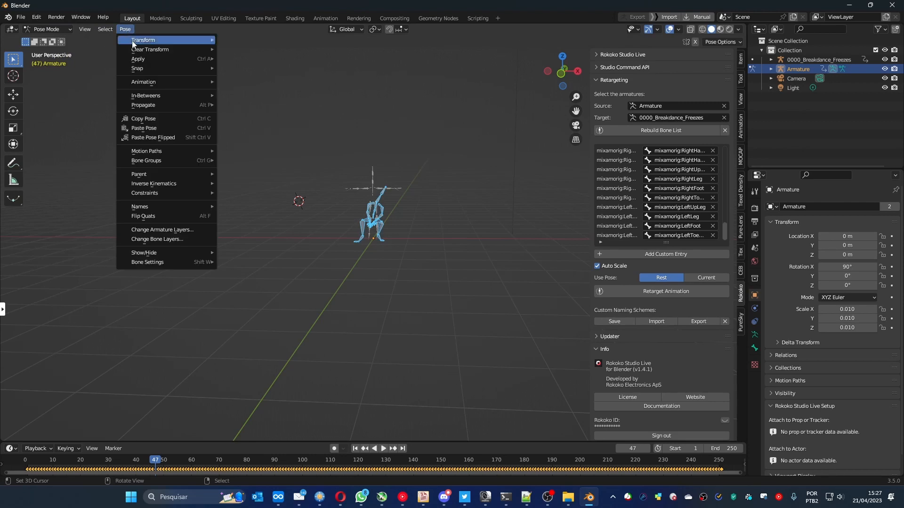
{"action": "mouse_move", "coordinate": [155, 49]}
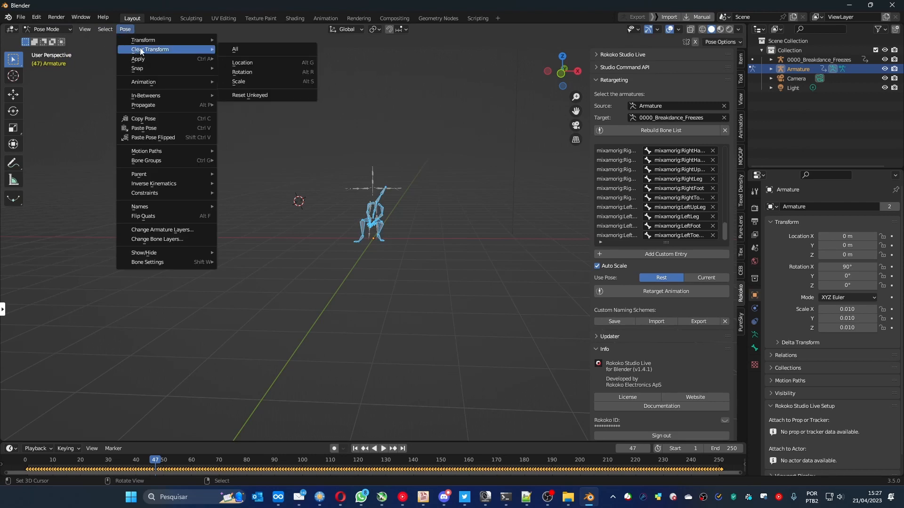
{"action": "left_click", "coordinate": [242, 50]}
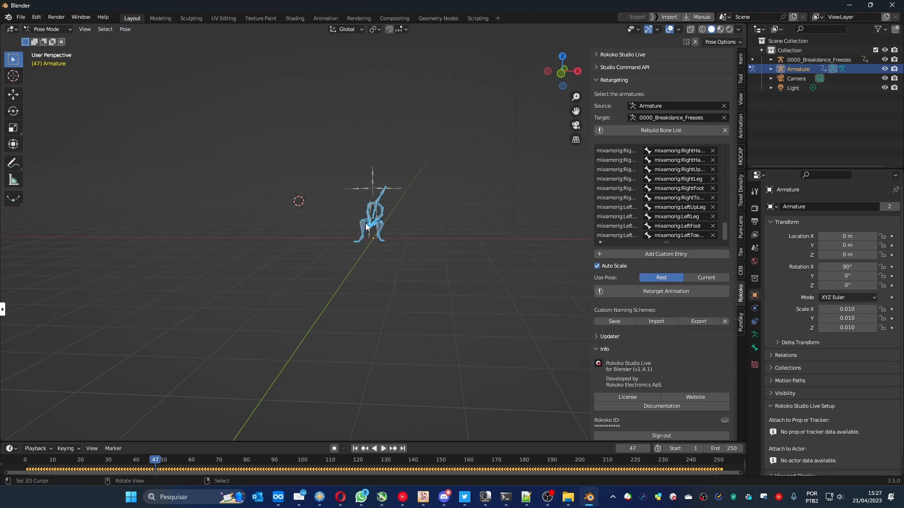
- Select every bone of the small Armature and clear all their location, rotation and scale transforms
{"action": "left_click", "coordinate": [340, 217]}
{"action": "key", "text": "a"}
{"action": "key", "text": "a"}
{"action": "key", "text": "a"}
{"action": "left_click", "coordinate": [126, 30]}
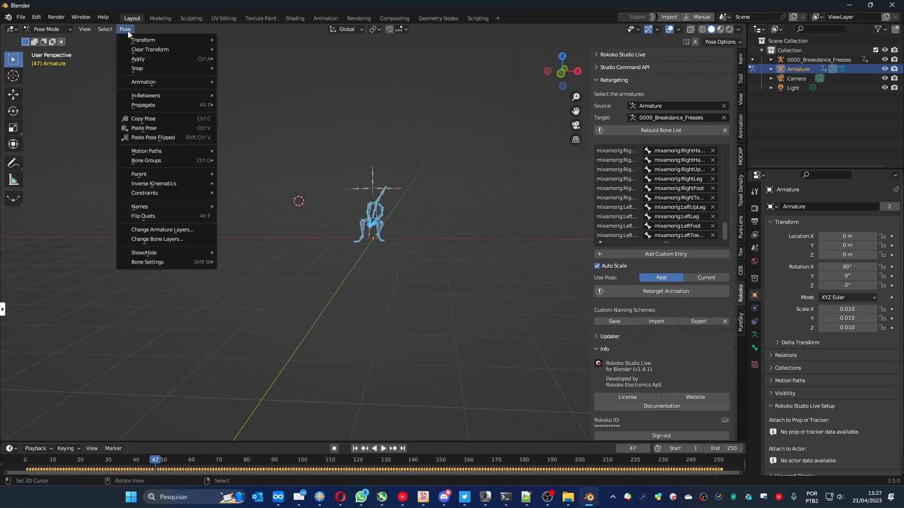
{"action": "mouse_move", "coordinate": [168, 49]}
{"action": "left_click", "coordinate": [233, 46]}
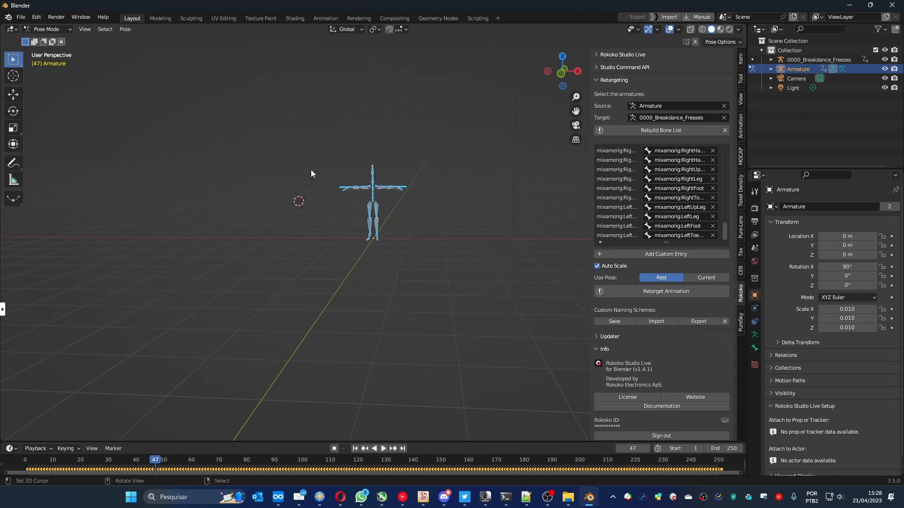
- Return to Object Mode and scale 0000_Breakdance_Freezes to about 0.012 to match the Armature's size
{"action": "scroll", "coordinate": [377, 219], "scroll_direction": "up", "scroll_amount": 6}
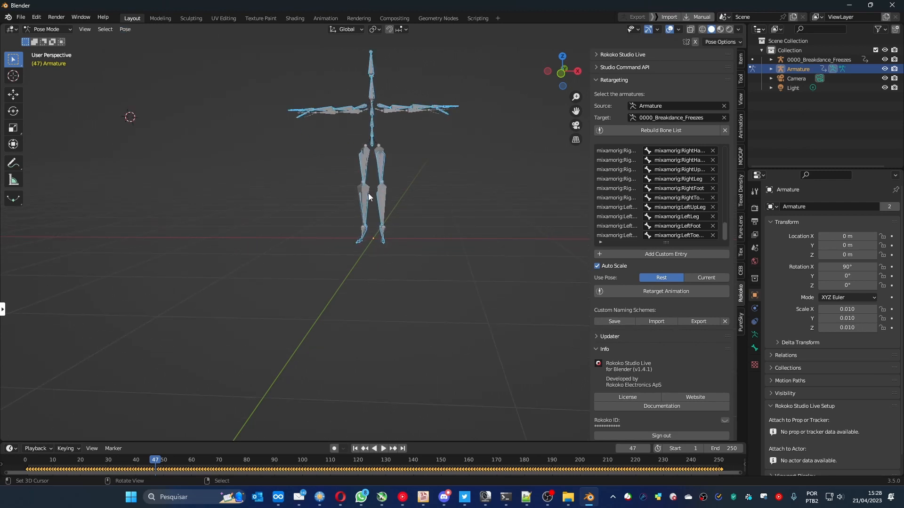
{"action": "left_click", "coordinate": [55, 31]}
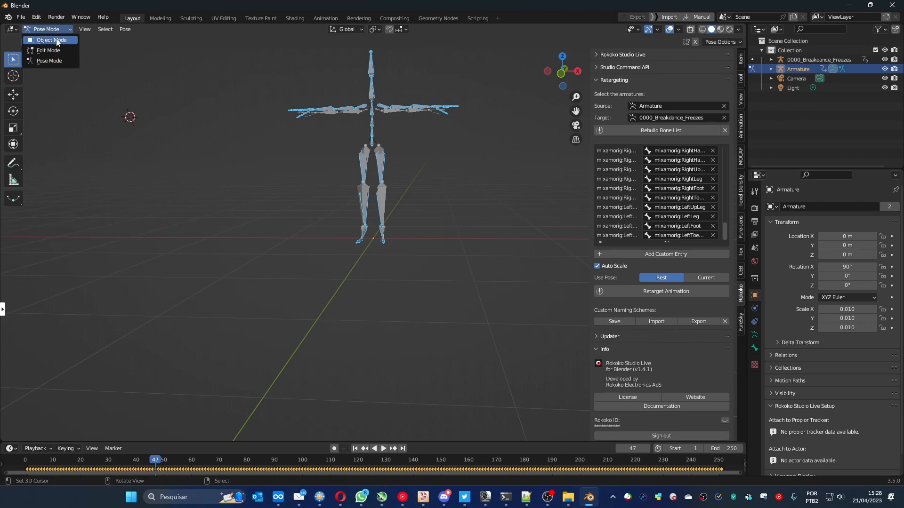
{"action": "left_click", "coordinate": [51, 42]}
{"action": "left_click", "coordinate": [813, 59]}
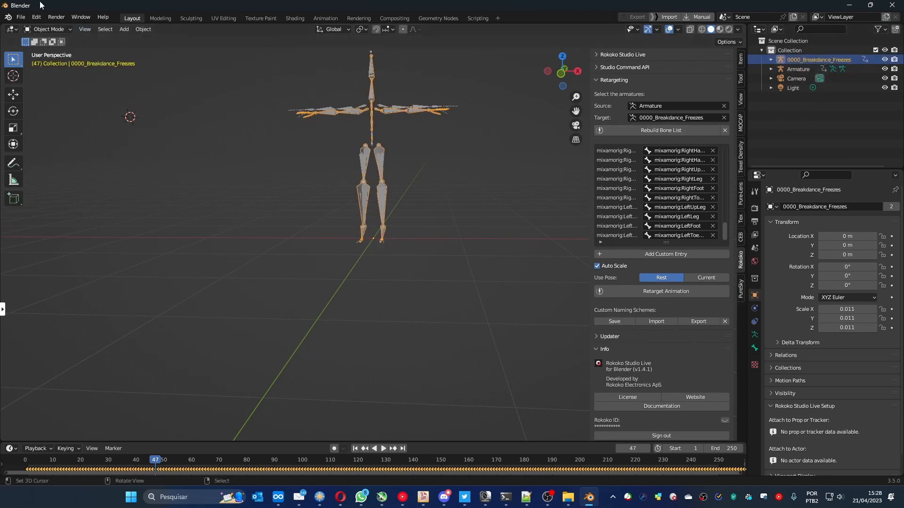
{"action": "key", "text": "s"}
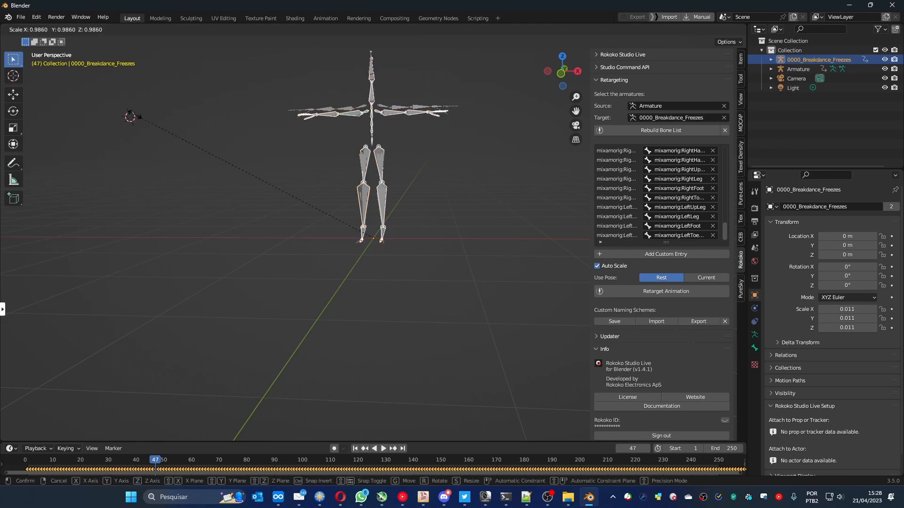
{"action": "left_click", "coordinate": [127, 112]}
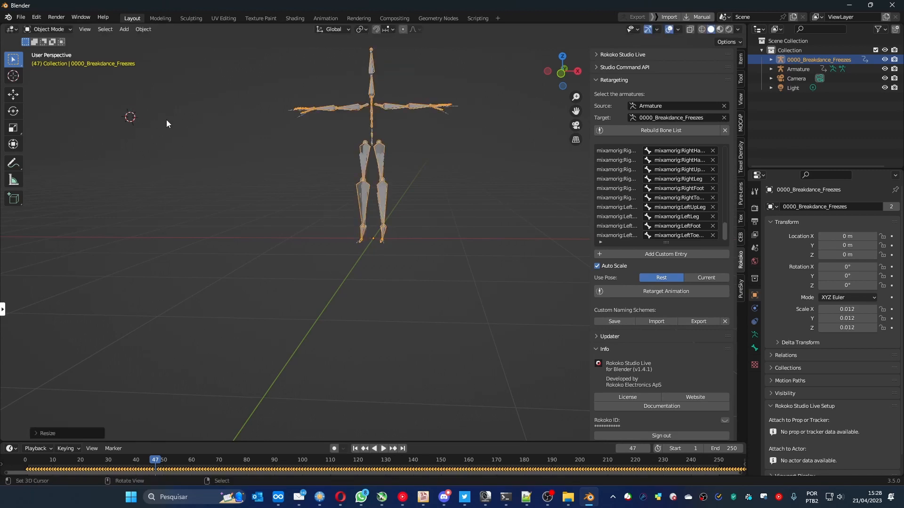
- Retarget the Armature animation onto 0000_Breakdance_Freezes using the current pose and scrub to frame 154 to check it
{"action": "middle_click_drag", "start_coordinate": [166, 120], "coordinate": [179, 128]}
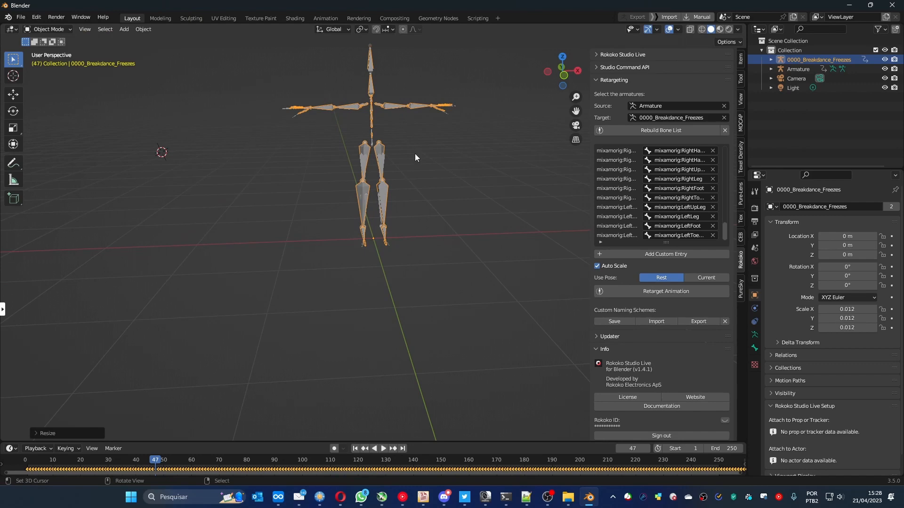
{"action": "middle_click_drag", "start_coordinate": [447, 162], "coordinate": [419, 172]}
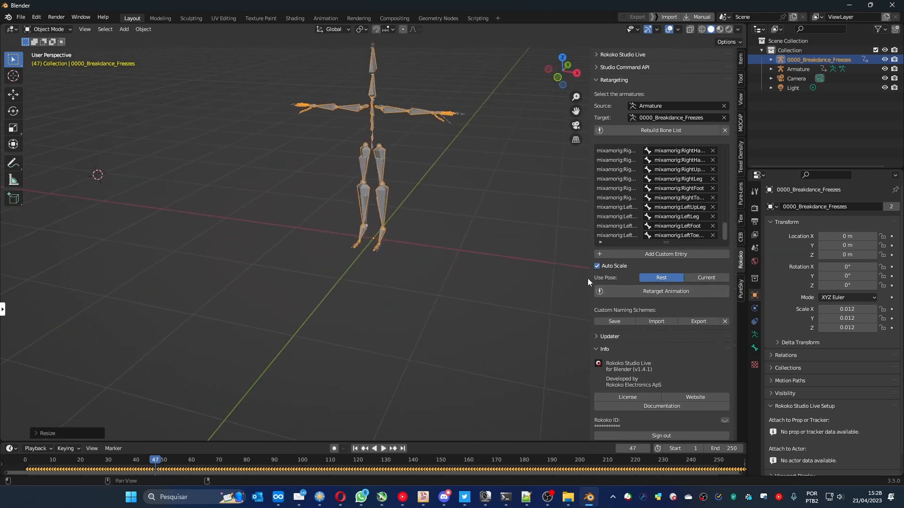
{"action": "left_click", "coordinate": [702, 278]}
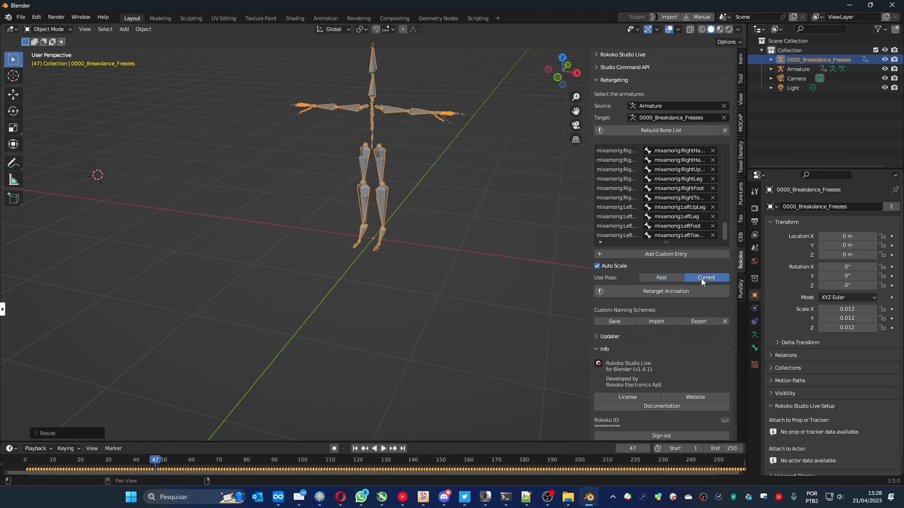
{"action": "left_click", "coordinate": [650, 292]}
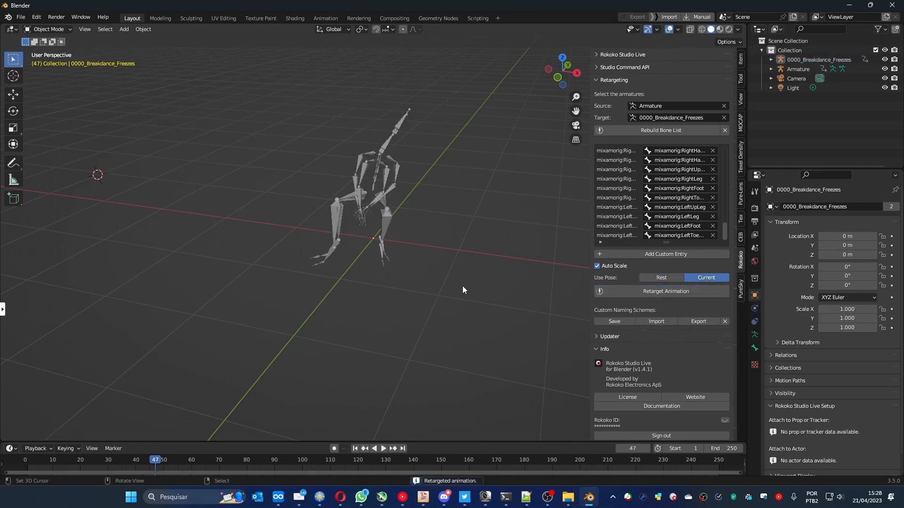
{"action": "mouse_move", "coordinate": [153, 463]}
{"action": "left_mouse_down"}
{"action": "mouse_move", "coordinate": [680, 468]}
{"action": "mouse_move", "coordinate": [452, 454]}
{"action": "left_mouse_up"}
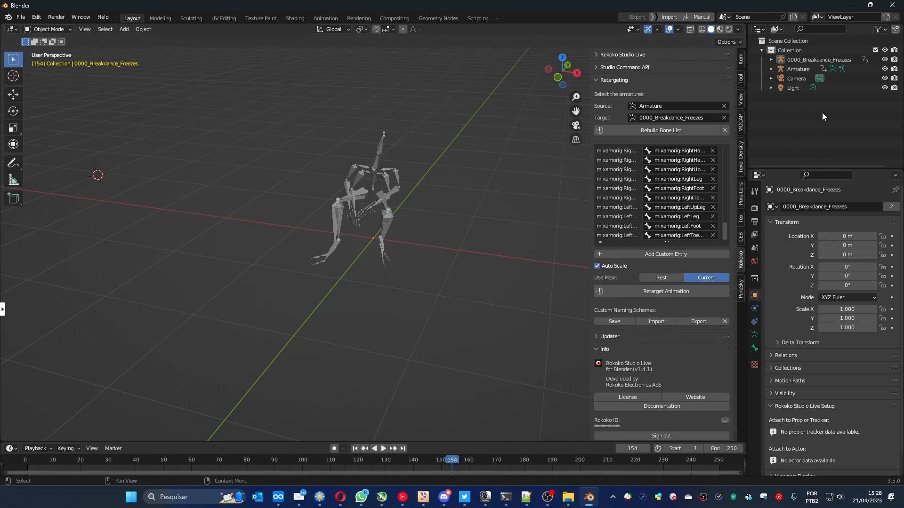
- Delete the source Armature from the scene
{"action": "left_click", "coordinate": [800, 70]}
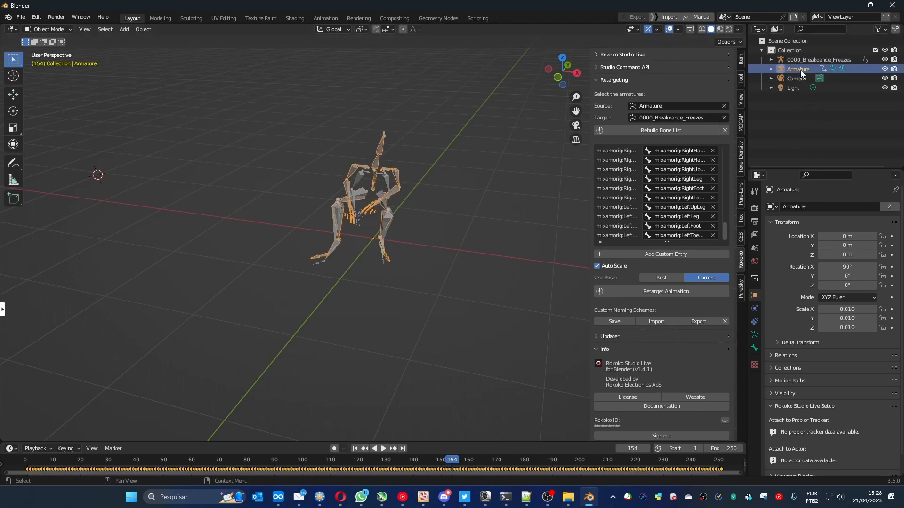
{"action": "right_click", "coordinate": [800, 70]}
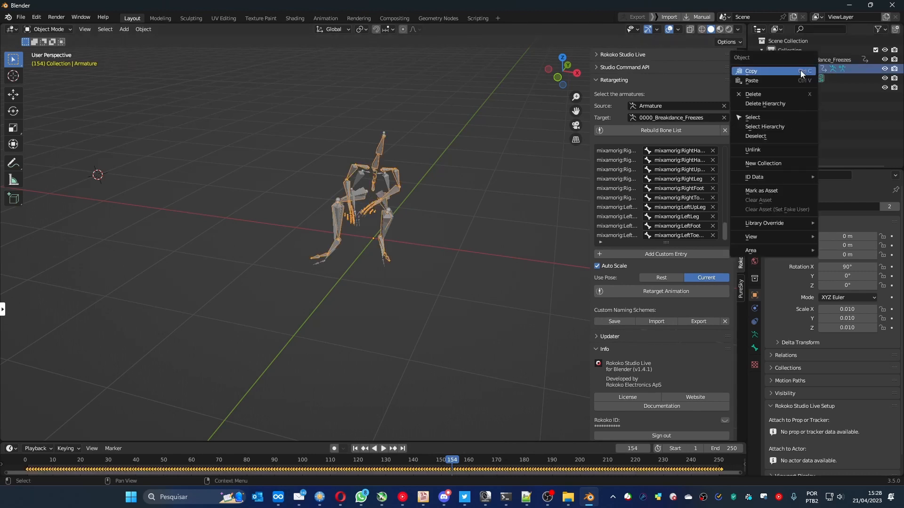
{"action": "left_click", "coordinate": [789, 94]}
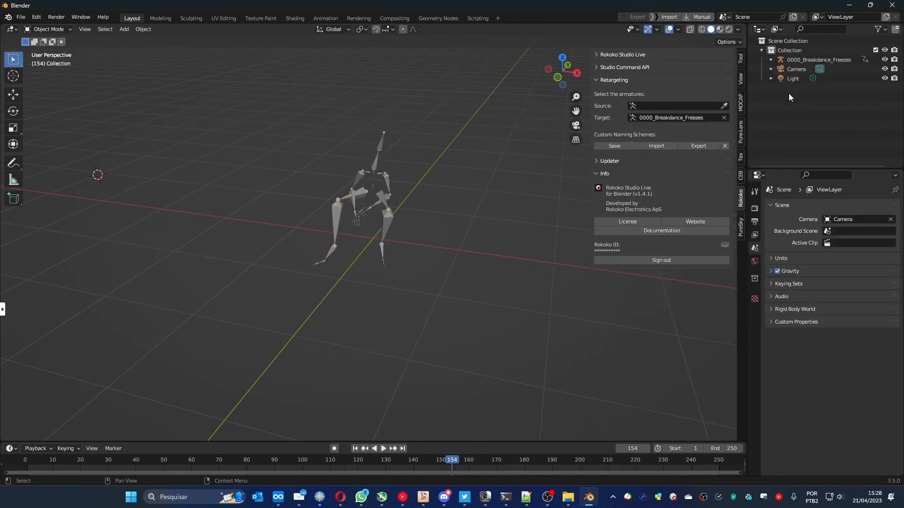
- Select 0000_Breakdance_Freezes, play back its retargeted animation, and stop at frame 116
{"action": "left_click", "coordinate": [800, 60]}
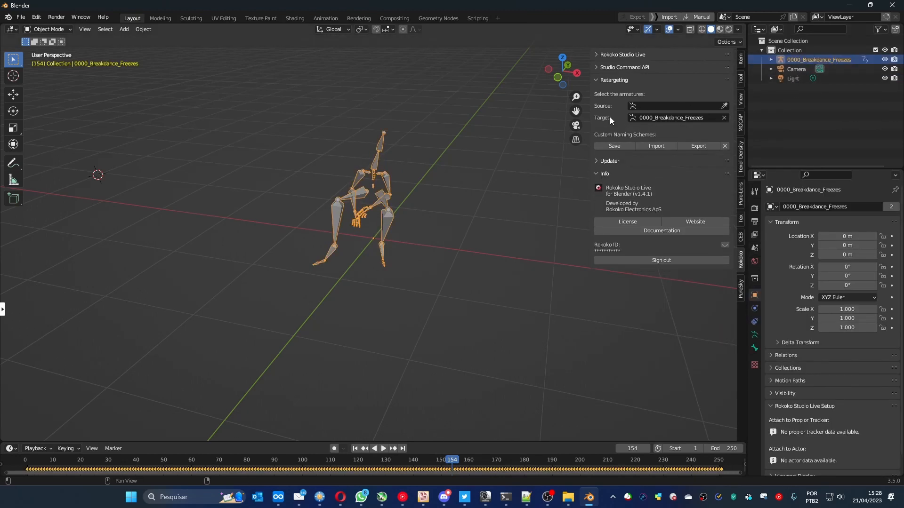
{"action": "middle_click_drag", "start_coordinate": [424, 196], "coordinate": [338, 245]}
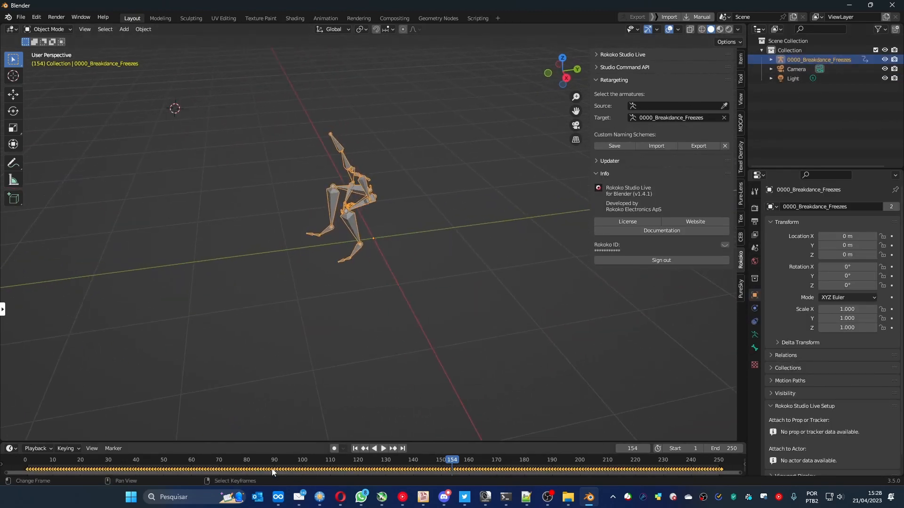
{"action": "key", "text": "space"}
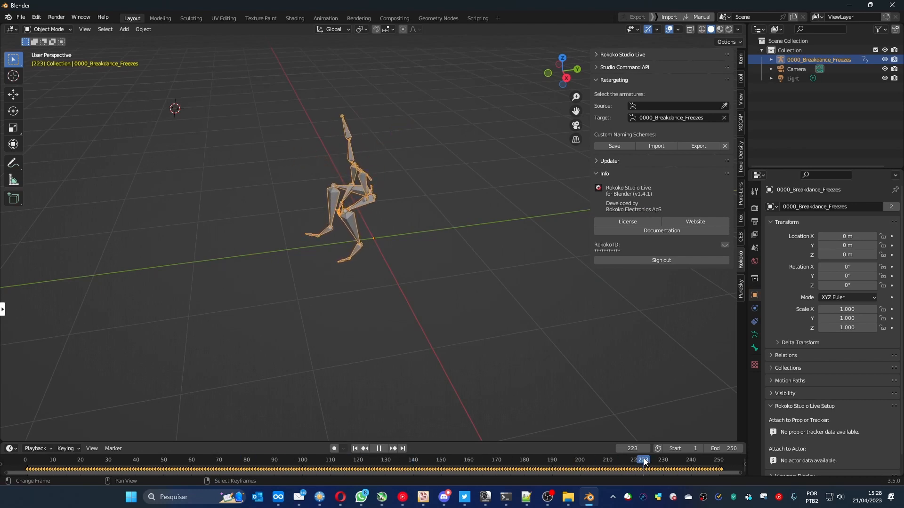
{"action": "key", "text": "space"}
{"action": "key", "text": "space"}
{"action": "left_click_drag", "start_coordinate": [690, 461], "coordinate": [346, 453]}
{"action": "key", "text": "space"}
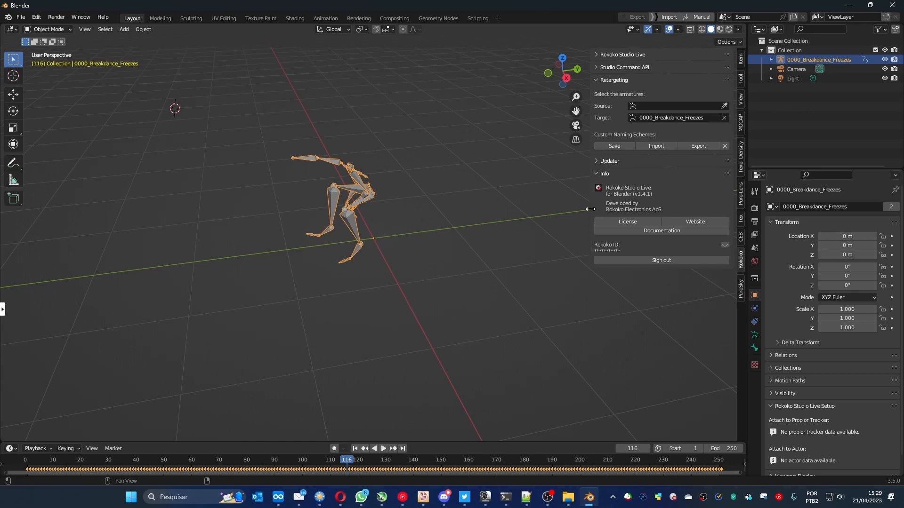
- Rotate 0000_Breakdance_Freezes by -90° around the global X axis
{"action": "left_click_drag", "start_coordinate": [590, 210], "coordinate": [635, 213]}
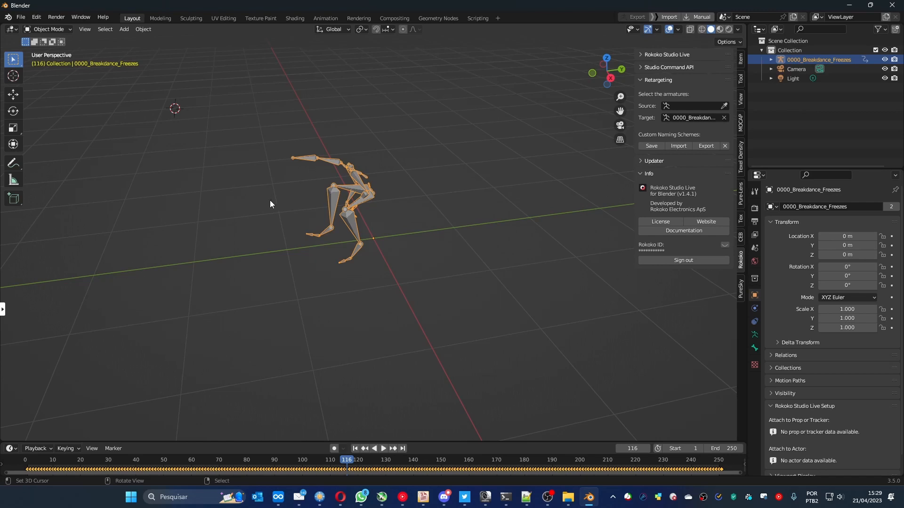
{"action": "middle_click_drag", "start_coordinate": [270, 200], "coordinate": [158, 108]}
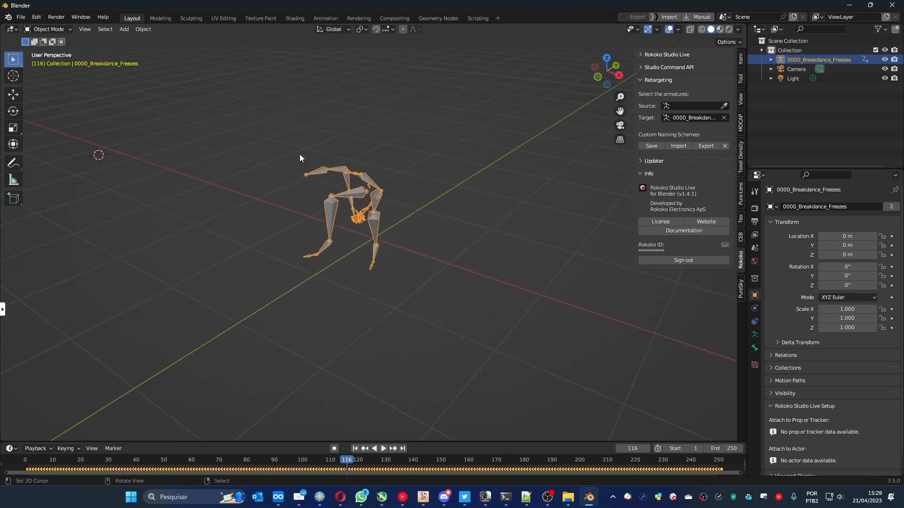
{"action": "key", "text": "r"}
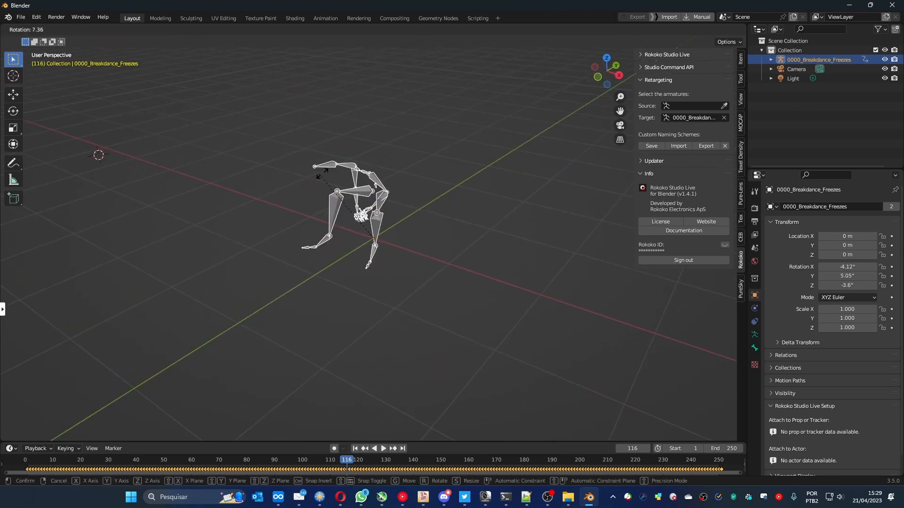
{"action": "key", "text": "x"}
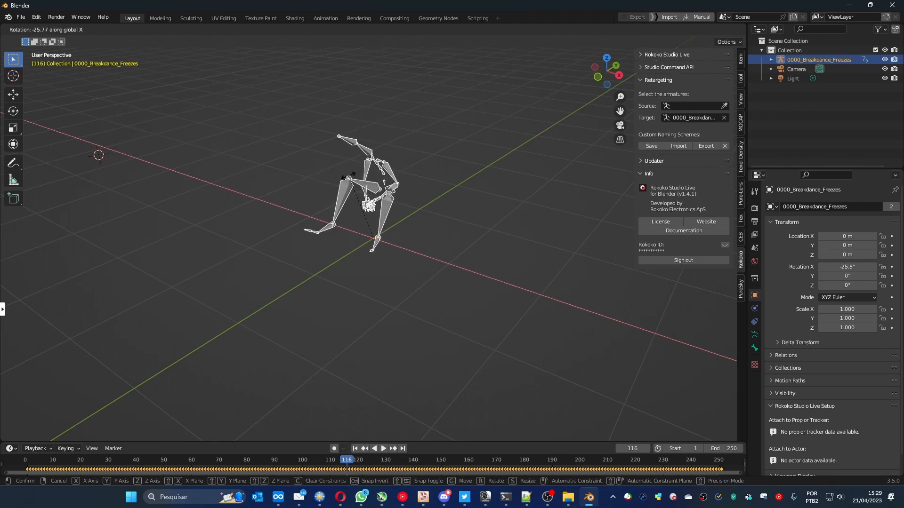
{"action": "type", "text": "90"}
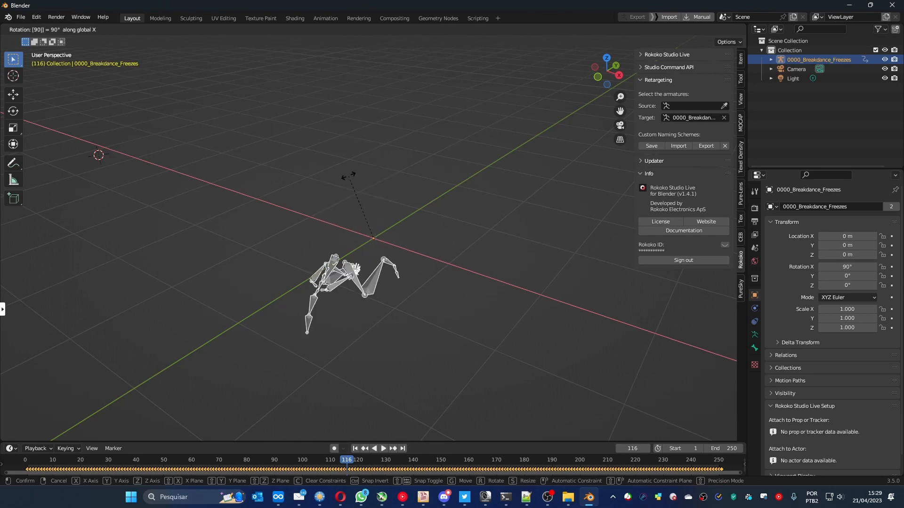
{"action": "key", "text": "minus"}
{"action": "key", "text": "Return"}
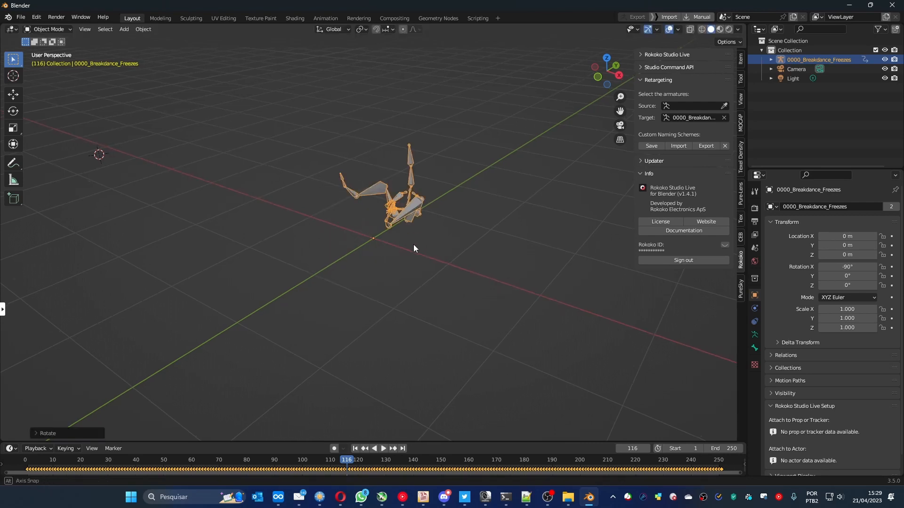
- Play the animation of the rotated 0000_Breakdance_Freezes skeleton to check its motion
{"action": "middle_click_drag", "start_coordinate": [413, 245], "coordinate": [363, 237]}
{"action": "key", "text": "space"}
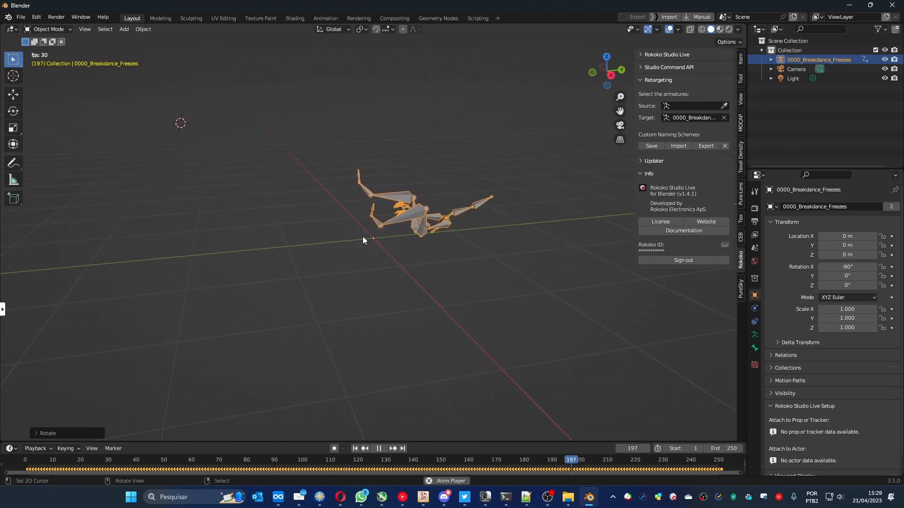
{"action": "key", "text": "space"}
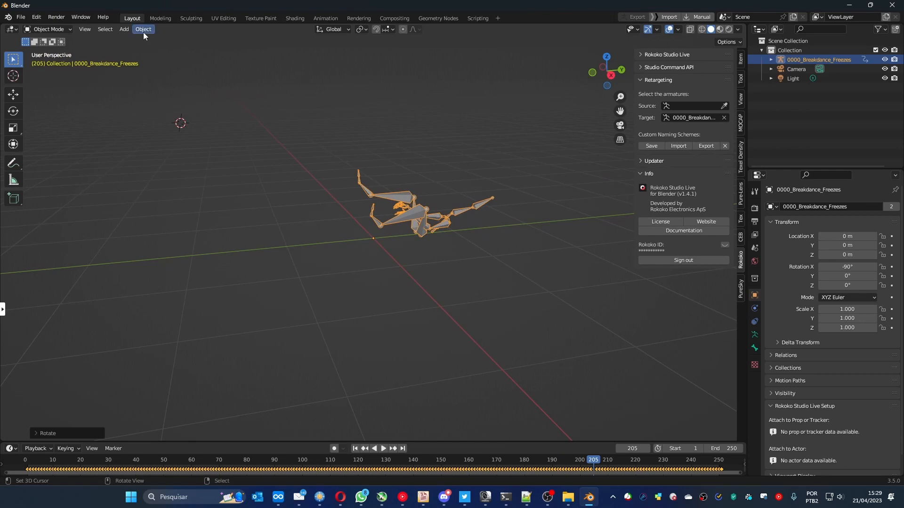
- Apply all transforms to 0000_Breakdance_Freezes and scrub the timeline back to frame 161 to check its motion
{"action": "left_click", "coordinate": [143, 31]}
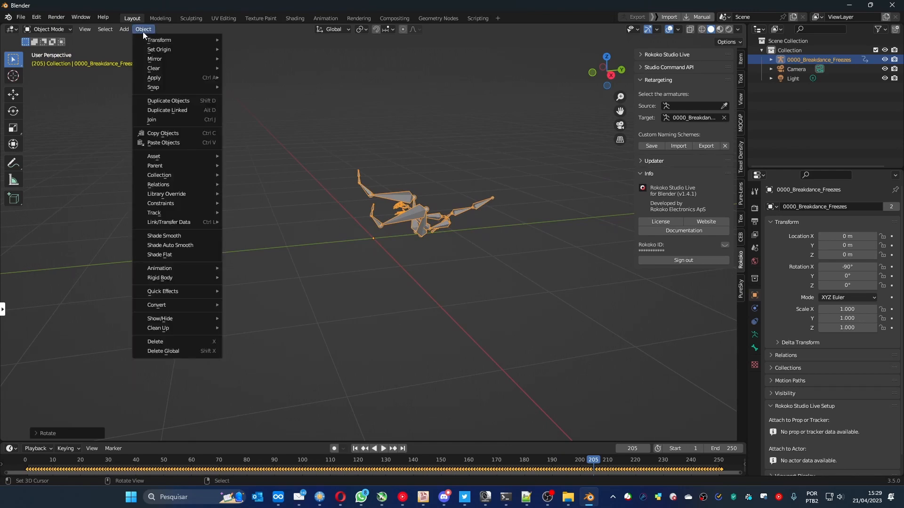
{"action": "left_click", "coordinate": [143, 33]}
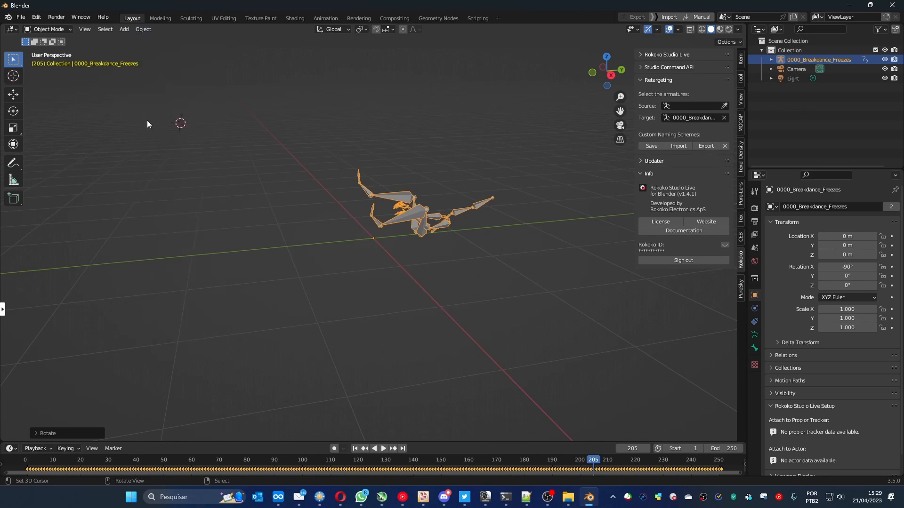
{"action": "key", "text": "ctrl+a"}
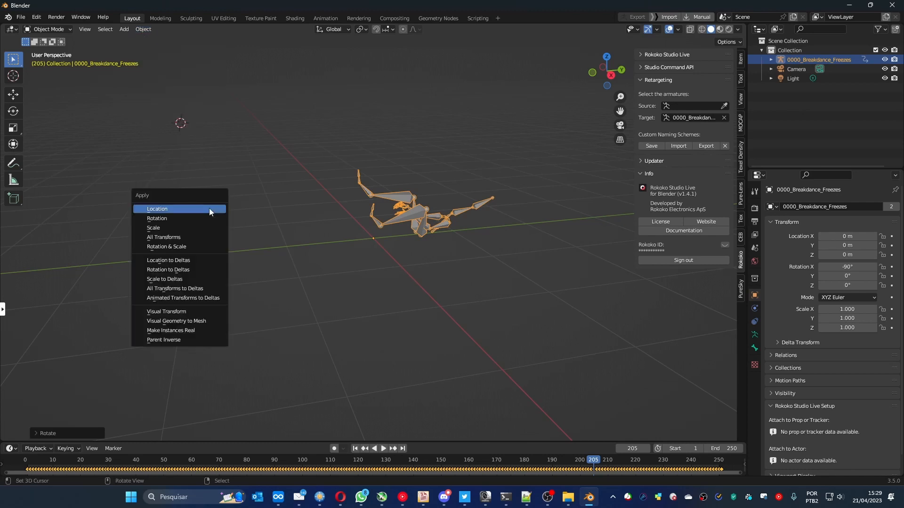
{"action": "left_click", "coordinate": [169, 239]}
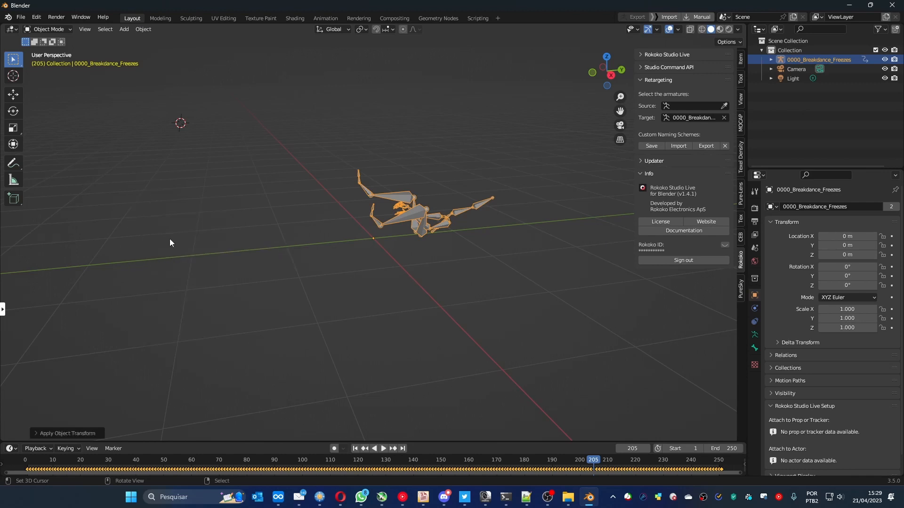
{"action": "left_click_drag", "start_coordinate": [555, 458], "coordinate": [472, 460]}
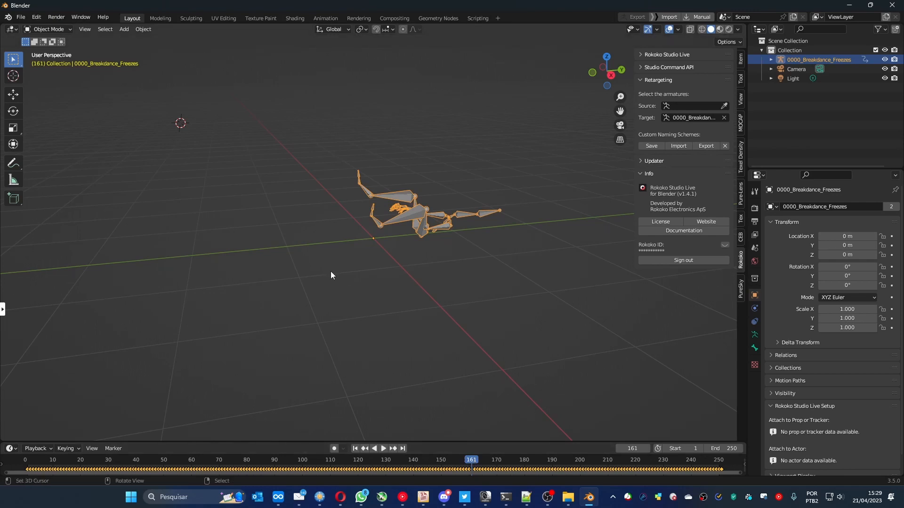
- Export the animation as a Motion Capture BVH file named sitting_laughing.bvh in D:\0_Testes\SinMDM\training
{"action": "key", "text": "F4"}
{"action": "mouse_move", "coordinate": [320, 280]}
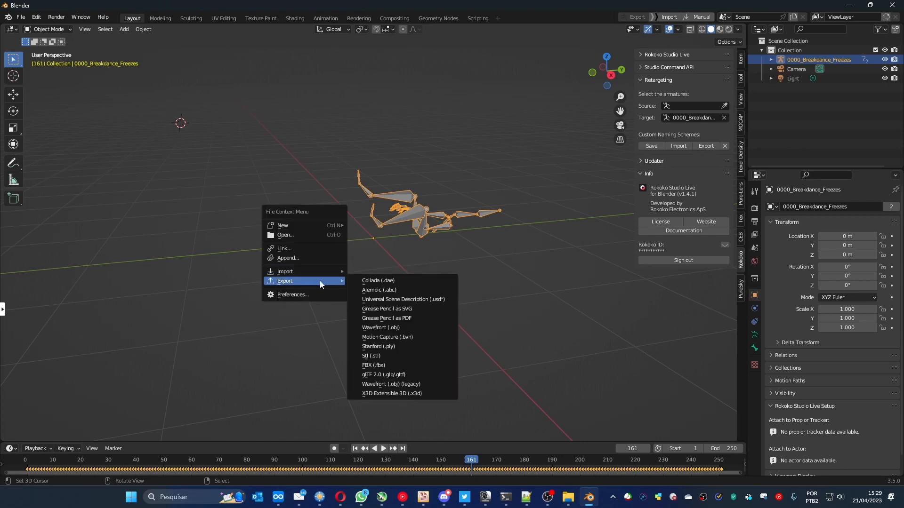
{"action": "left_click", "coordinate": [22, 17]}
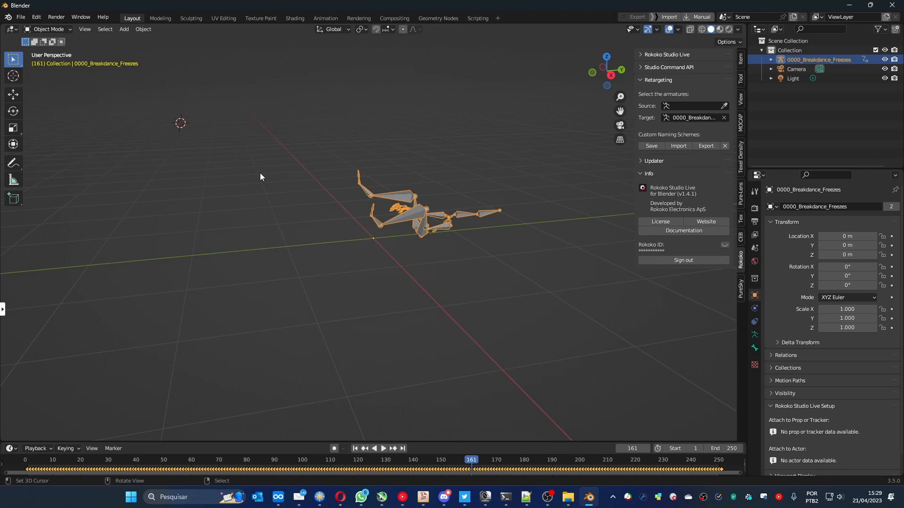
{"action": "key", "text": "F4"}
{"action": "mouse_move", "coordinate": [252, 182]}
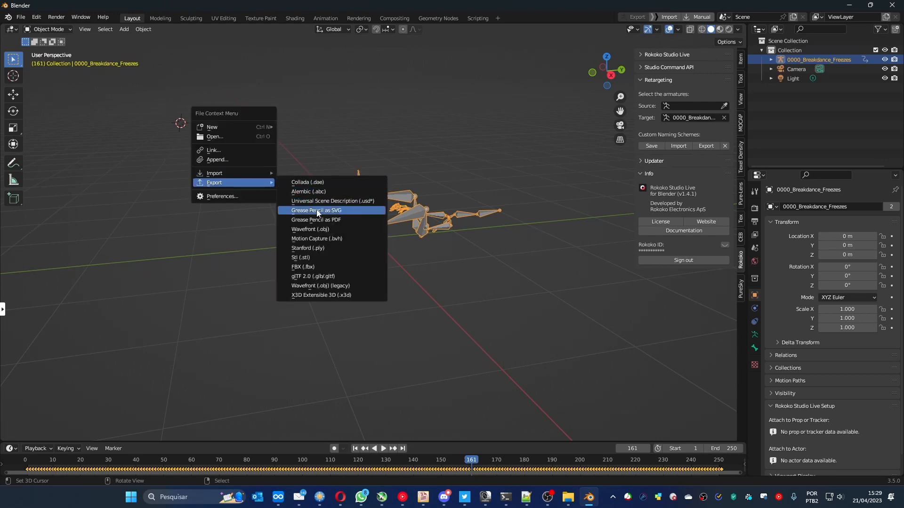
{"action": "left_click", "coordinate": [314, 240]}
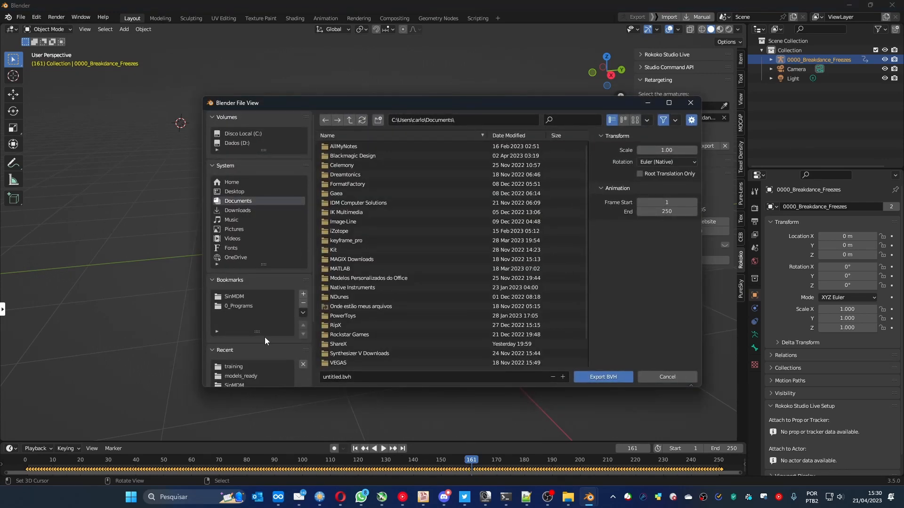
{"action": "left_click", "coordinate": [234, 367]}
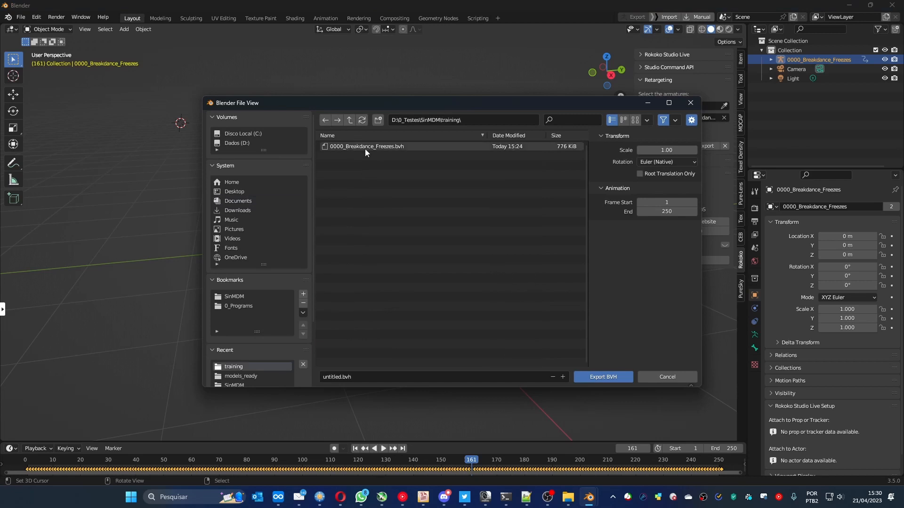
{"action": "left_click", "coordinate": [344, 380]}
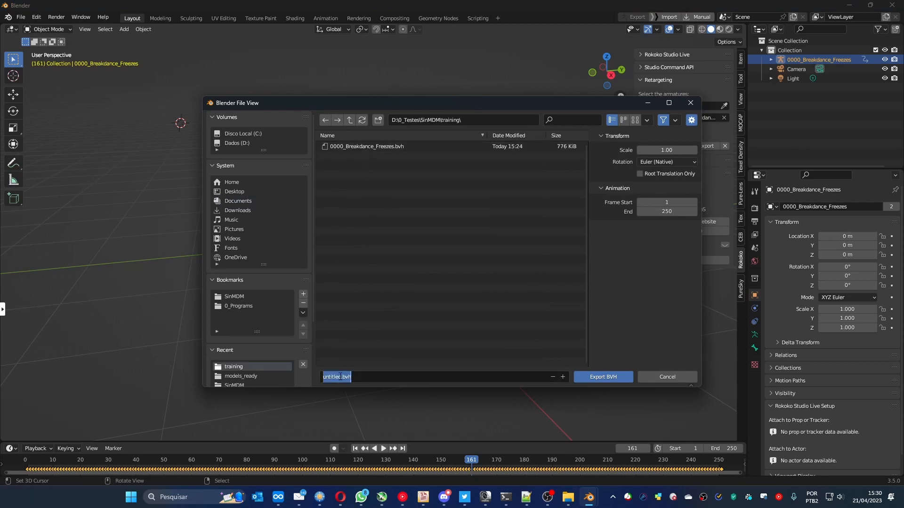
{"action": "left_click_drag", "start_coordinate": [341, 377], "coordinate": [318, 378]}
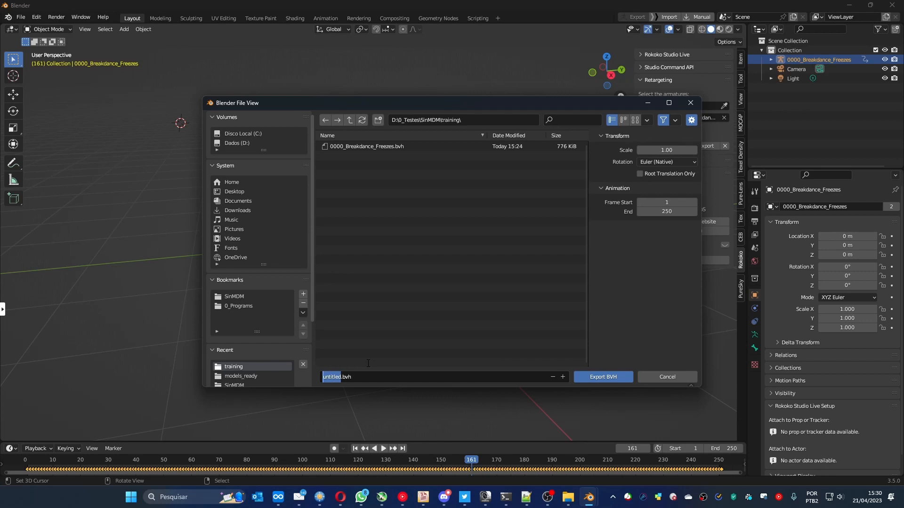
{"action": "type", "text": "s"}
{"action": "type", "text": "tting_laughing"}
{"action": "left_click", "coordinate": [602, 378]}
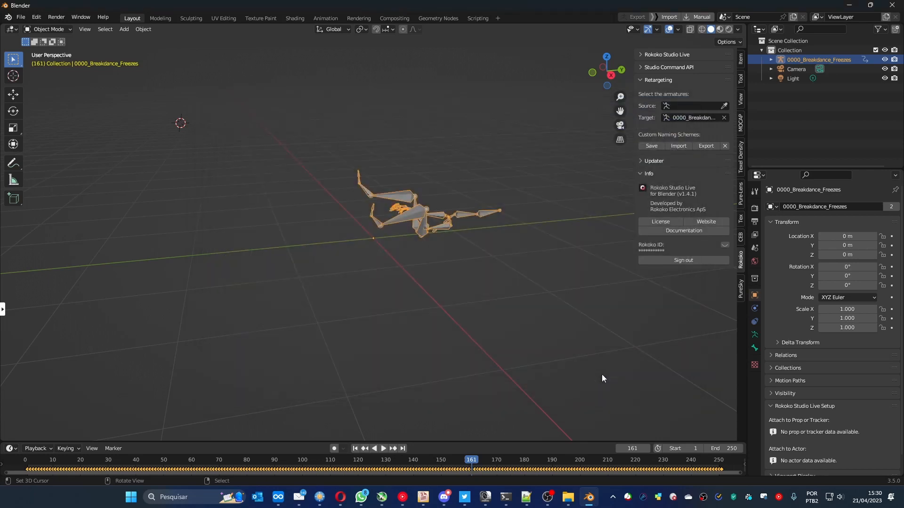
- Import sitting_laughing.bvh from the training folder as an armature with -Z Forward and Y Up
{"action": "middle_click_drag", "start_coordinate": [367, 291], "coordinate": [379, 307]}
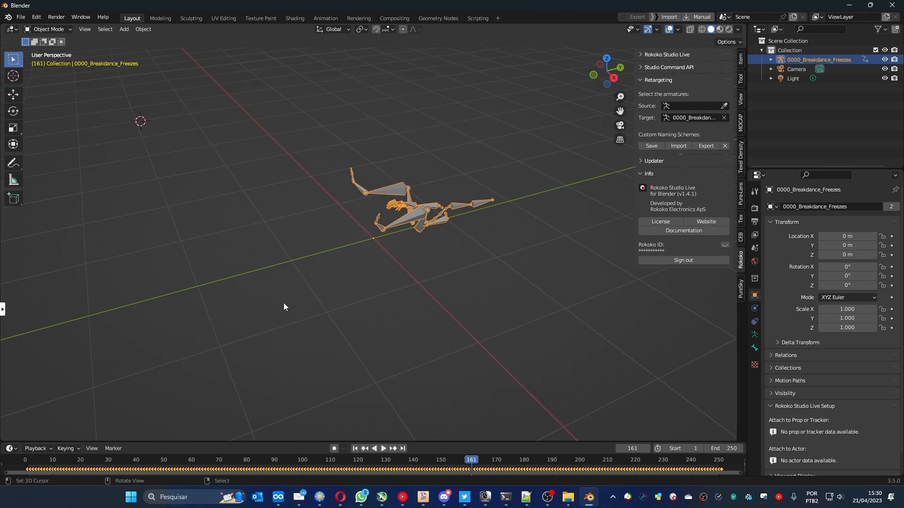
{"action": "key", "text": "F4"}
{"action": "mouse_move", "coordinate": [267, 292]}
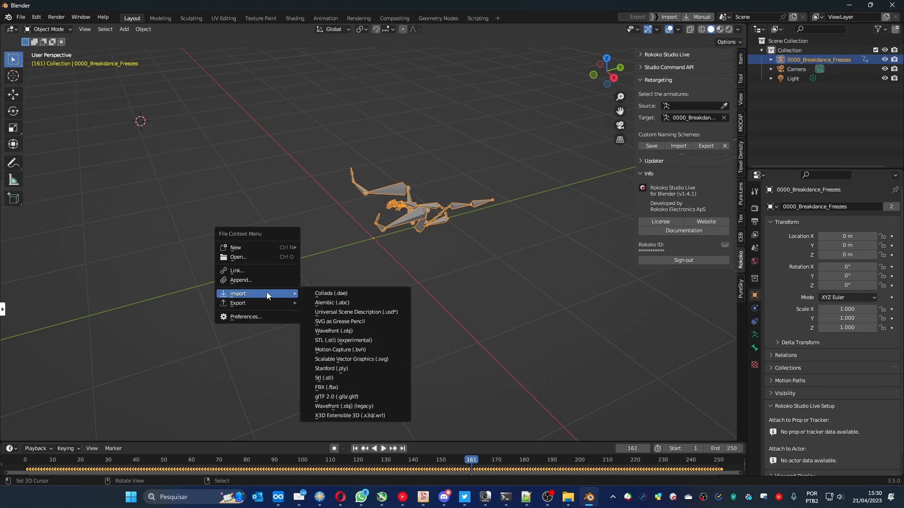
{"action": "left_click", "coordinate": [322, 351]}
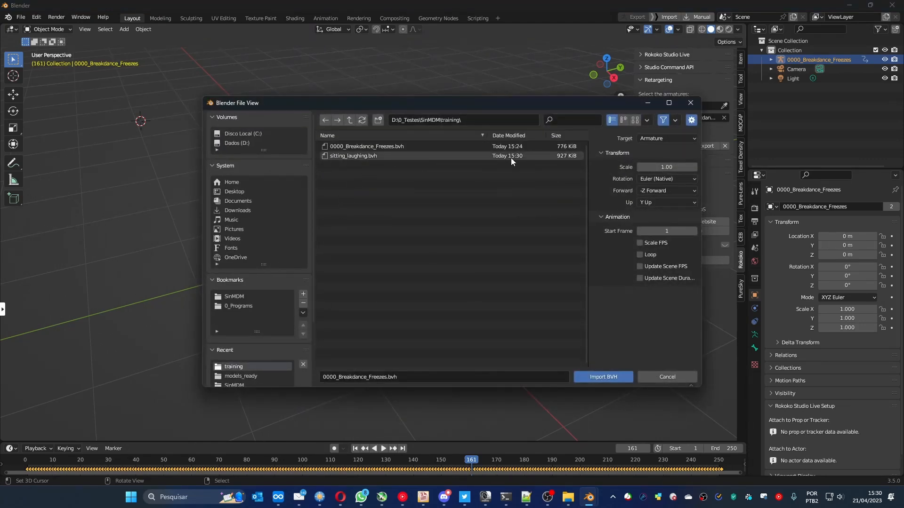
{"action": "left_click", "coordinate": [372, 156]}
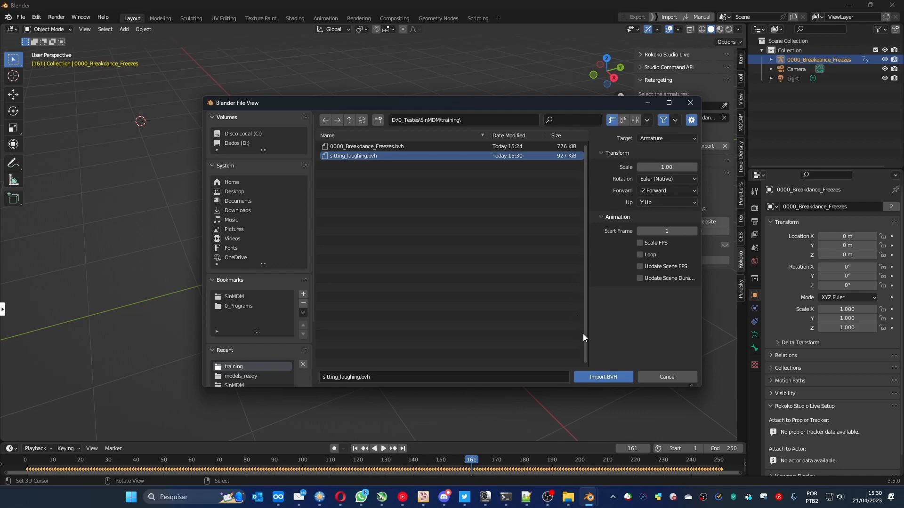
{"action": "left_click", "coordinate": [598, 379]}
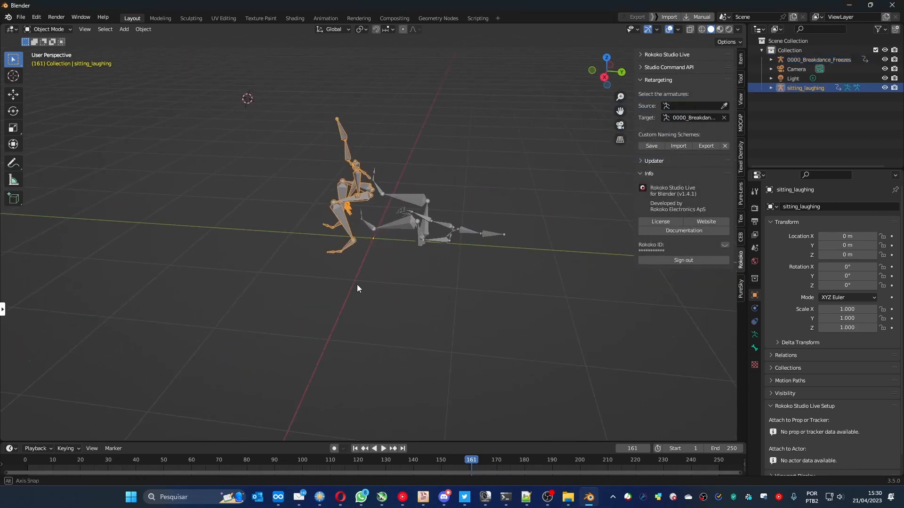
- Inspect the imported sitting_laughing armature and scrub through its animation to check its orientation and motion
{"action": "middle_click_drag", "start_coordinate": [356, 288], "coordinate": [355, 181]}
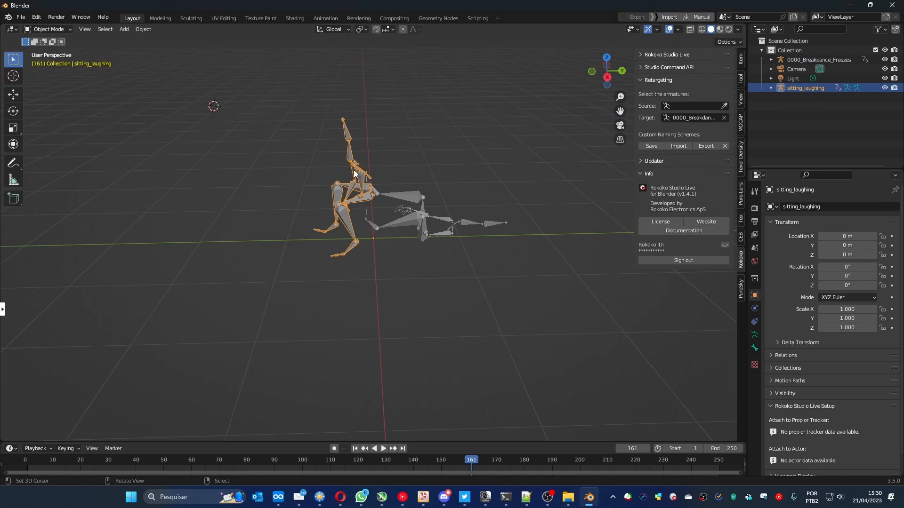
{"action": "middle_click_drag", "start_coordinate": [333, 204], "coordinate": [354, 204]}
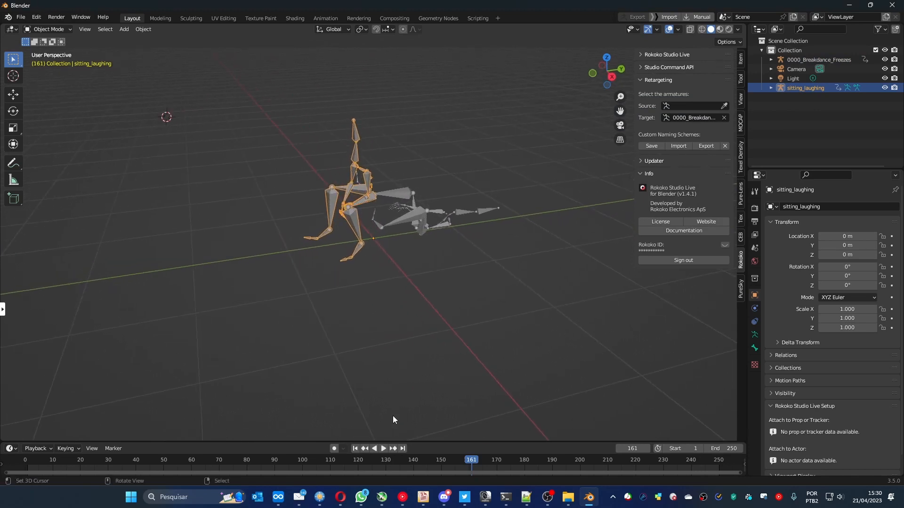
{"action": "left_click_drag", "start_coordinate": [396, 458], "coordinate": [478, 457]}
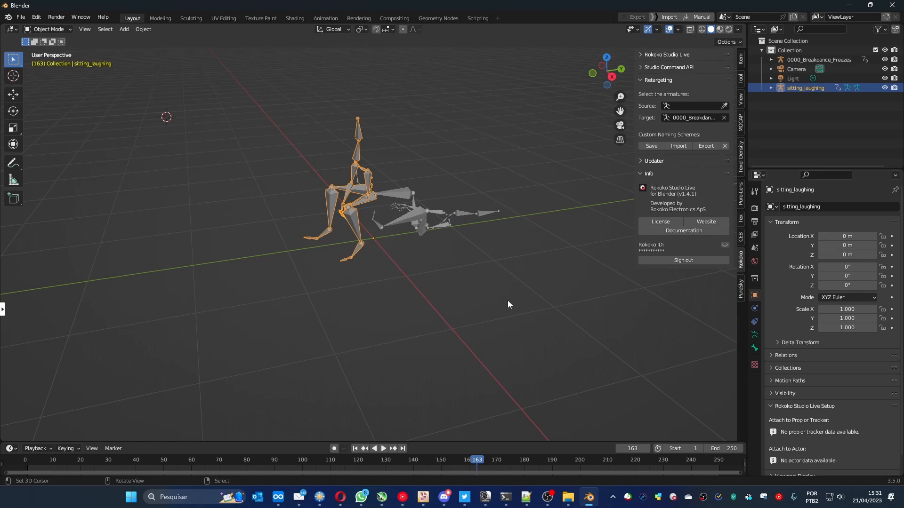
- Launch the SinMDM add-on's command prompt and switch it to the C: drive
{"action": "left_click", "coordinate": [741, 239]}
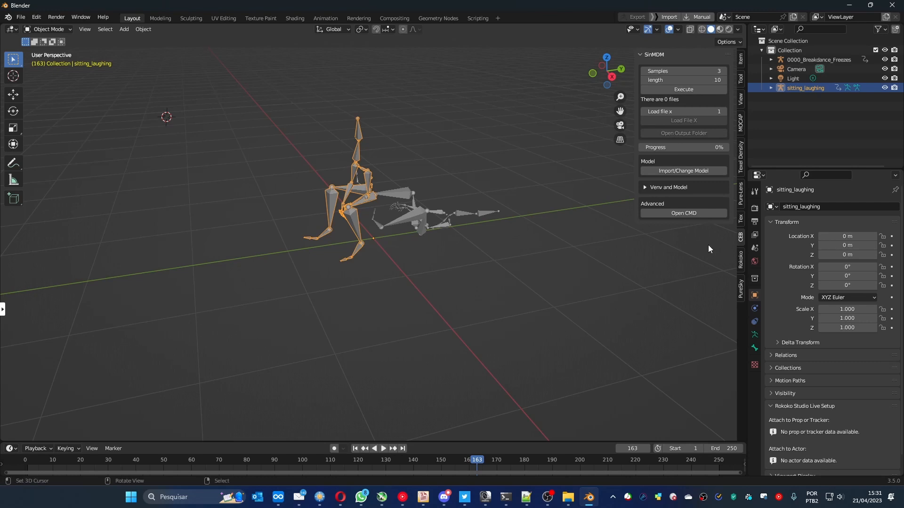
{"action": "left_click", "coordinate": [663, 213]}
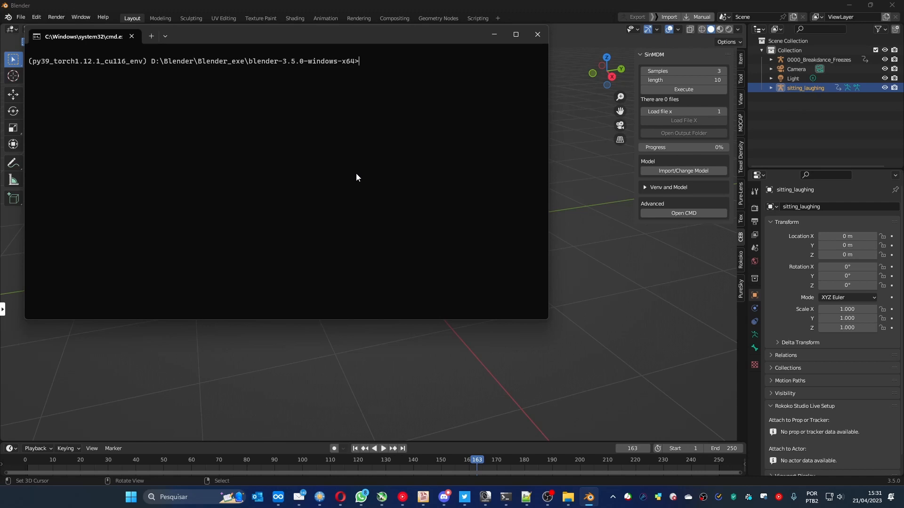
{"action": "type", "text": "c:"}
{"action": "key", "text": "Return"}
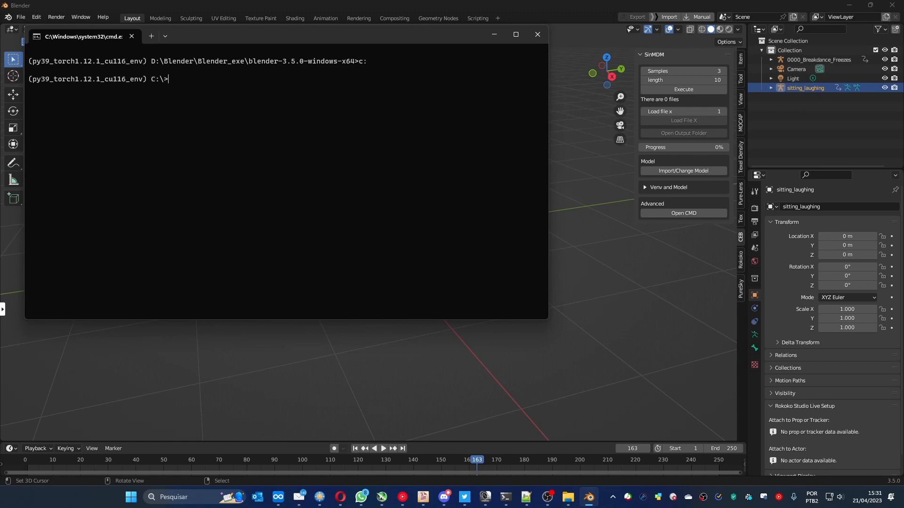
- Change the command prompt's directory through Users and the user's profile folder to AppData\Roaming
{"action": "type", "text": "cd Users"}
{"action": "key", "text": "Return"}
{"action": "type", "text": "cd carlo"}
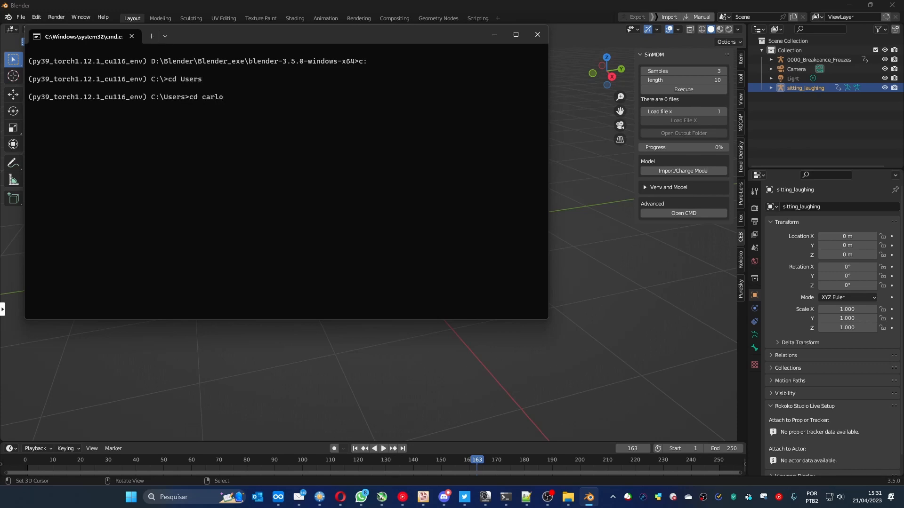
{"action": "key", "text": "Return"}
{"action": "type", "text": "cd AppData"}
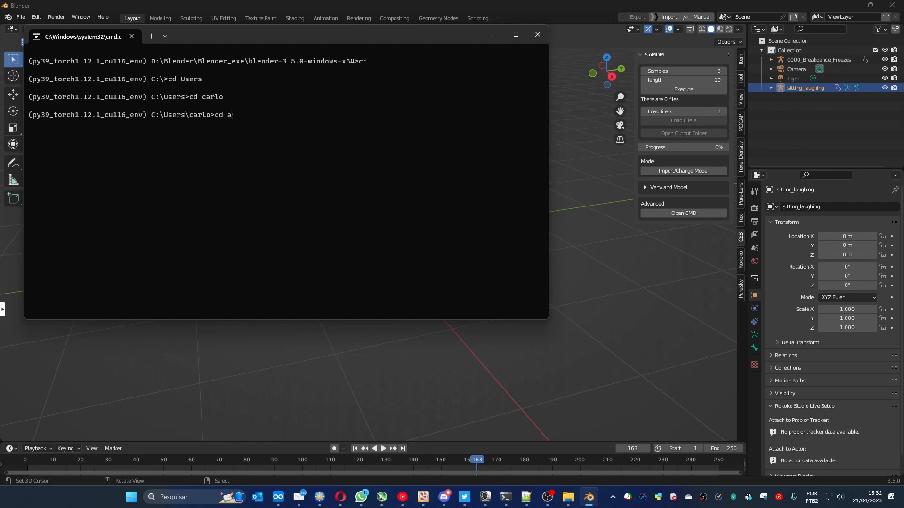
{"action": "key", "text": "Return"}
{"action": "type", "text": "cd ro"}
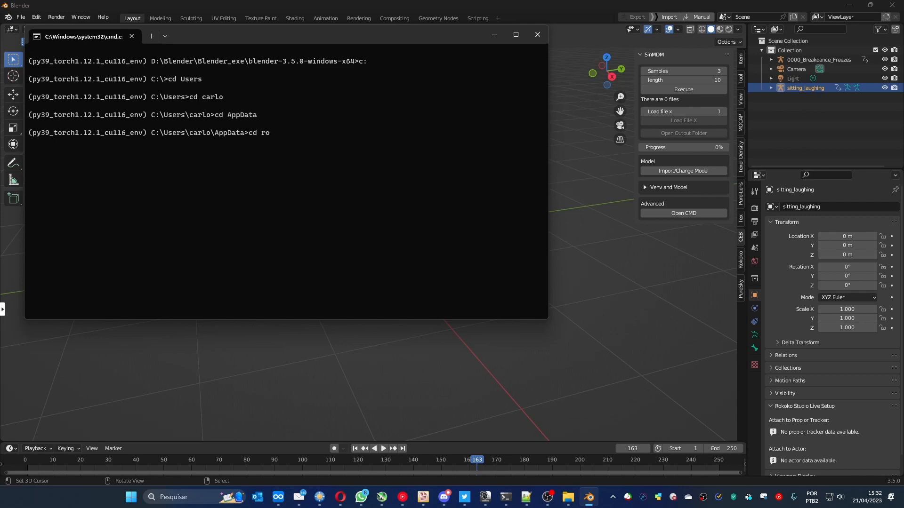
{"action": "key", "text": "Tab"}
{"action": "key", "text": "Return"}
- Change the directory from Roaming to Blender Foundation\Blender\3.5
{"action": "type", "text": "cd bl"}
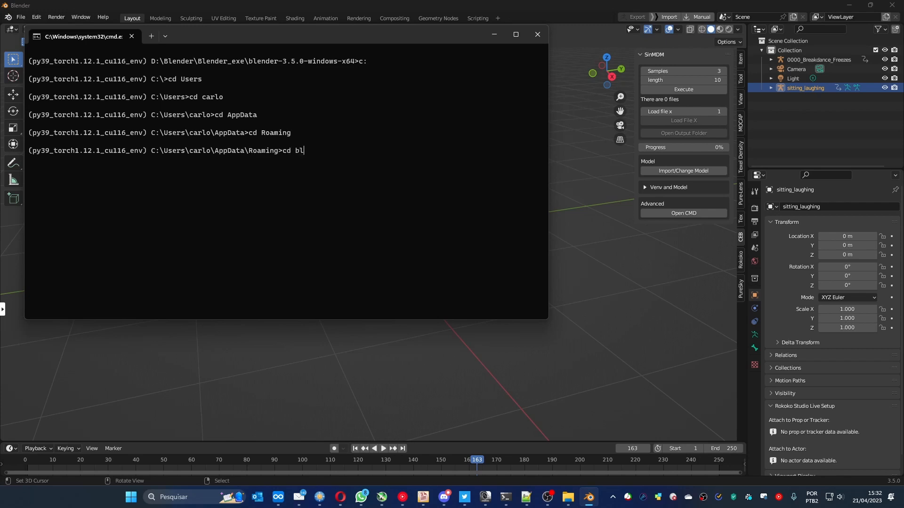
{"action": "key", "text": "Tab"}
{"action": "key", "text": "Tab"}
{"action": "key", "text": "Return"}
{"action": "type", "text": "cd"}
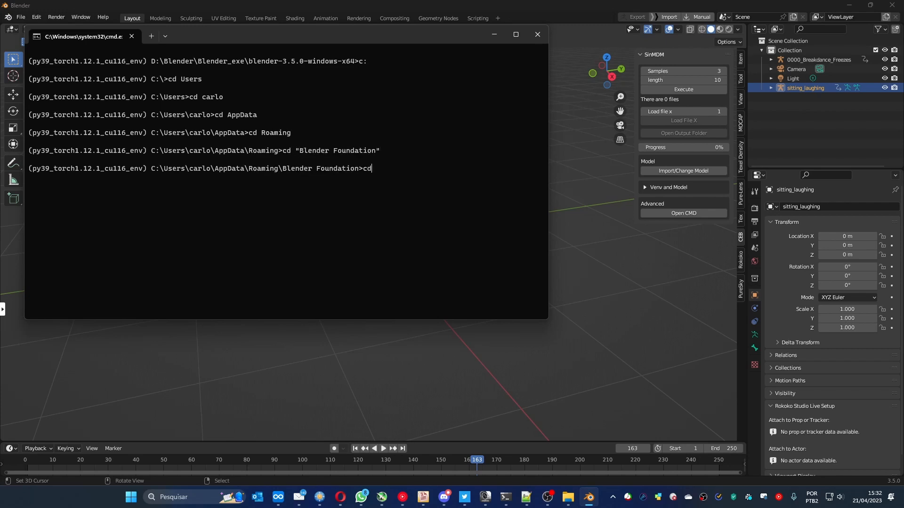
{"action": "type", "text": " Blender"}
{"action": "key", "text": "Return"}
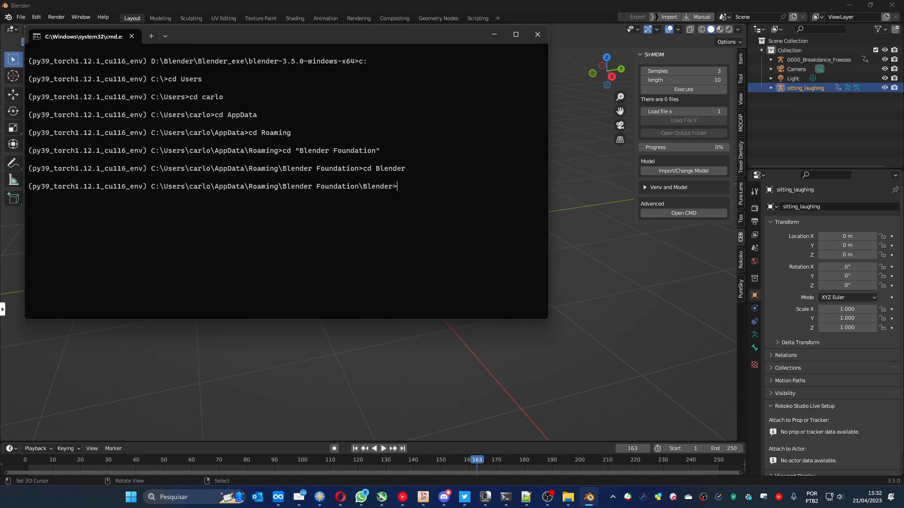
{"action": "type", "text": "cd 3.1"}
{"action": "key", "text": "BackSpace"}
{"action": "type", "text": "5"}
{"action": "key", "text": "Return"}
- Change the directory from 3.5 to scripts\addons\CEB_SinMDM
{"action": "type", "text": "cd"}
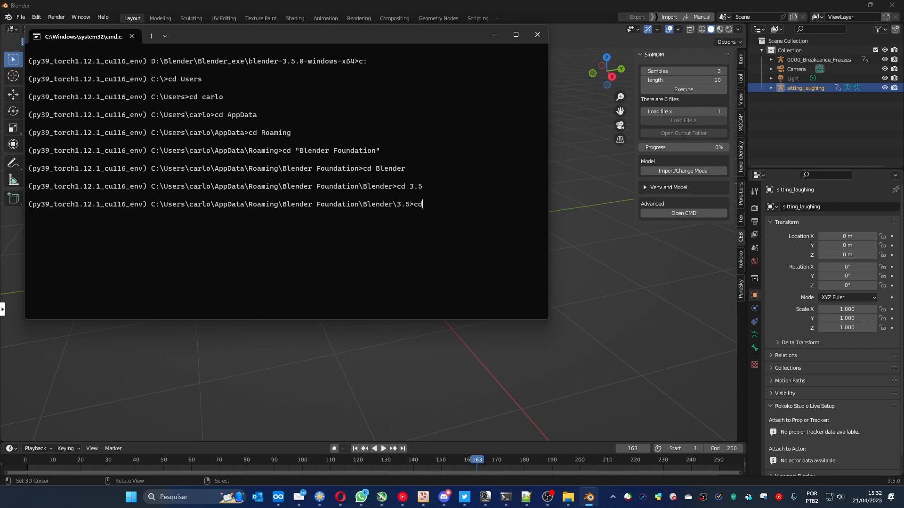
{"action": "key", "text": "Tab"}
{"action": "key", "text": "Tab"}
{"action": "key", "text": "Return"}
{"action": "type", "text": "cd addons"}
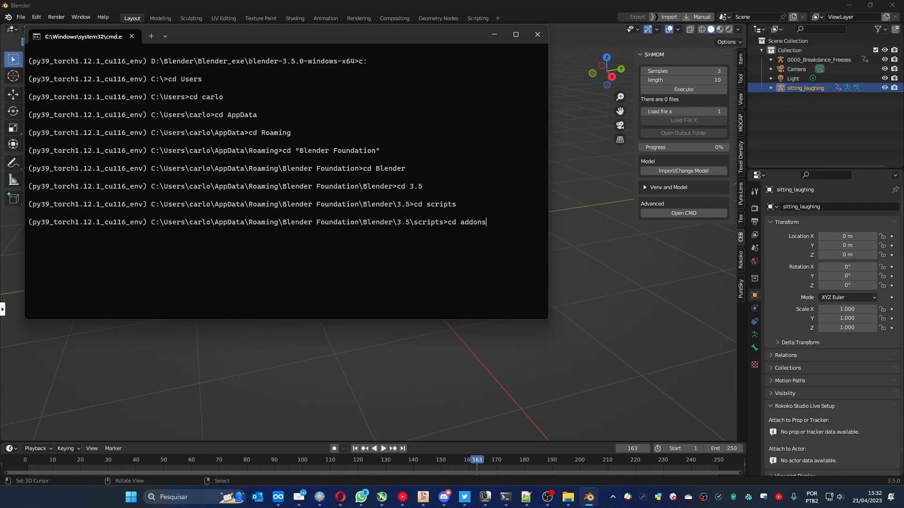
{"action": "key", "text": "Return"}
{"action": "type", "text": "cd "}
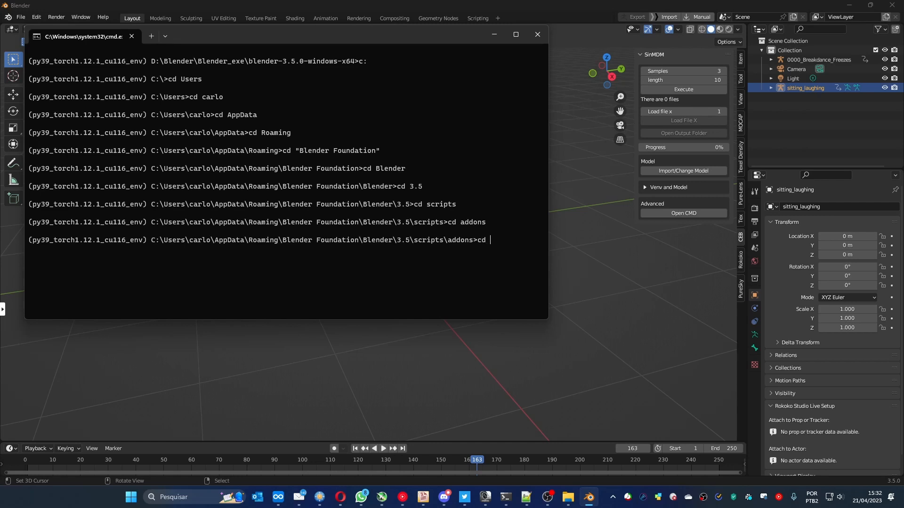
{"action": "type", "text": "ceb"}
{"action": "key", "text": "Tab"}
{"action": "key", "text": "Tab"}
{"action": "key", "text": "Tab"}
{"action": "key", "text": "Tab"}
{"action": "key", "text": "Return"}
- List the contents of the CEB_SinMDM folder and change into its SinMDM-main subfolder
{"action": "type", "text": "dir"}
{"action": "key", "text": "Return"}
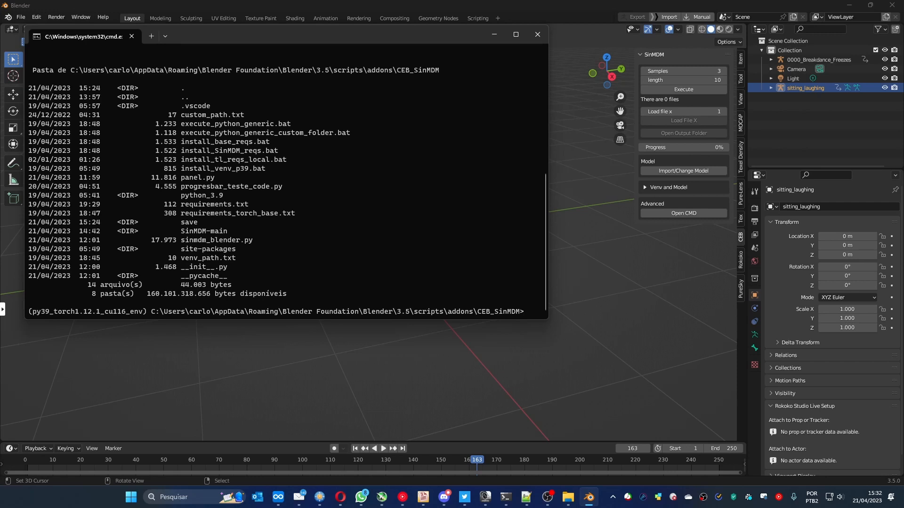
{"action": "type", "text": "cd SinMDM-main"}
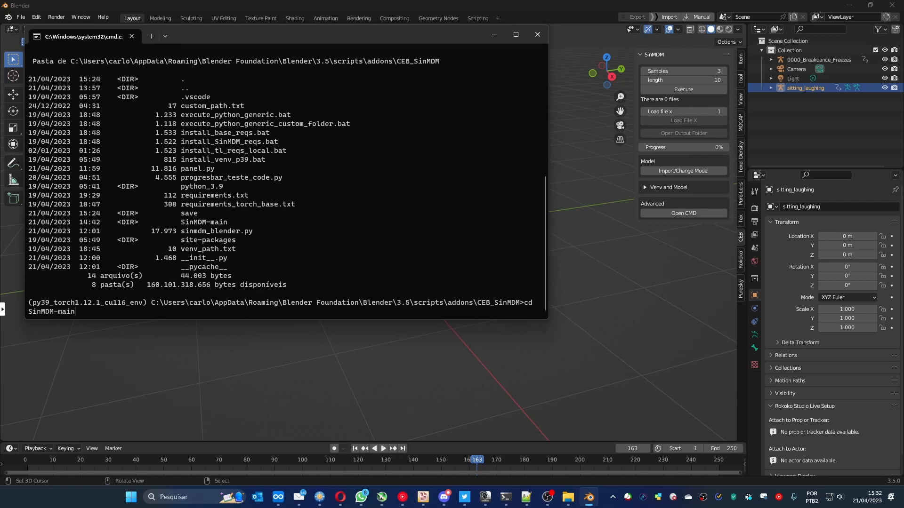
{"action": "key", "text": "Return"}
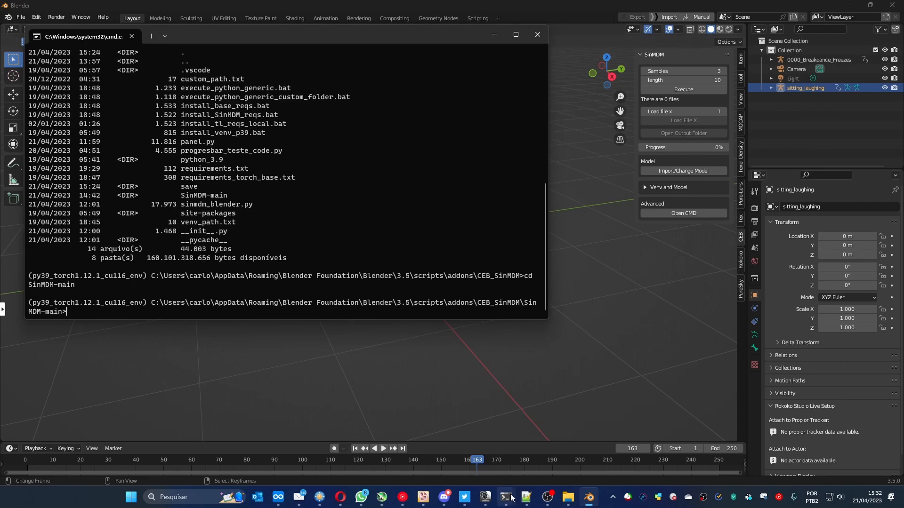
- Check the Notepad++ training notes for where the exported BVH has to be saved inside the add-on folder
{"action": "left_click", "coordinate": [526, 500]}
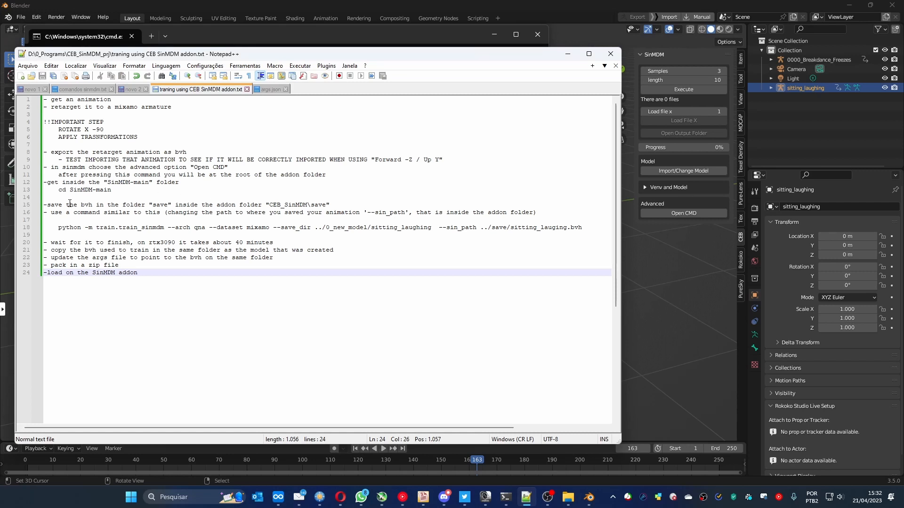
{"action": "left_click_drag", "start_coordinate": [331, 205], "coordinate": [212, 206]}
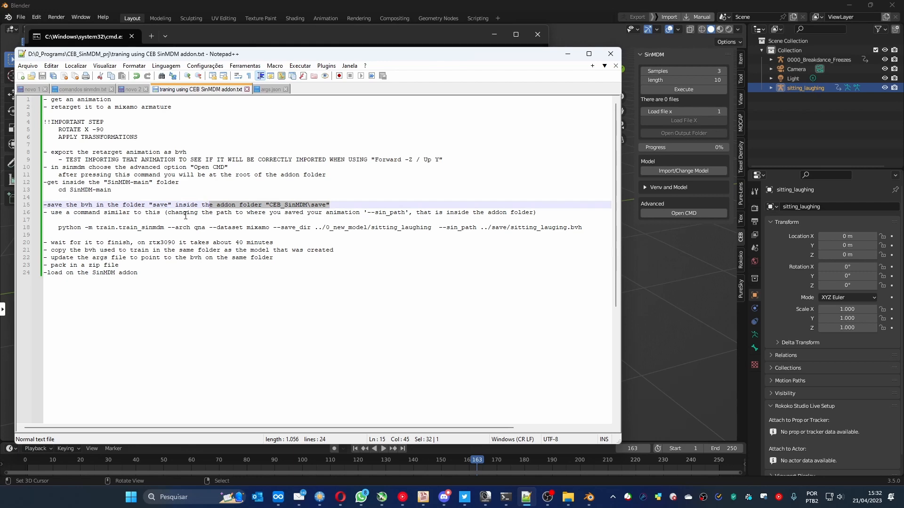
{"action": "left_click", "coordinate": [567, 53]}
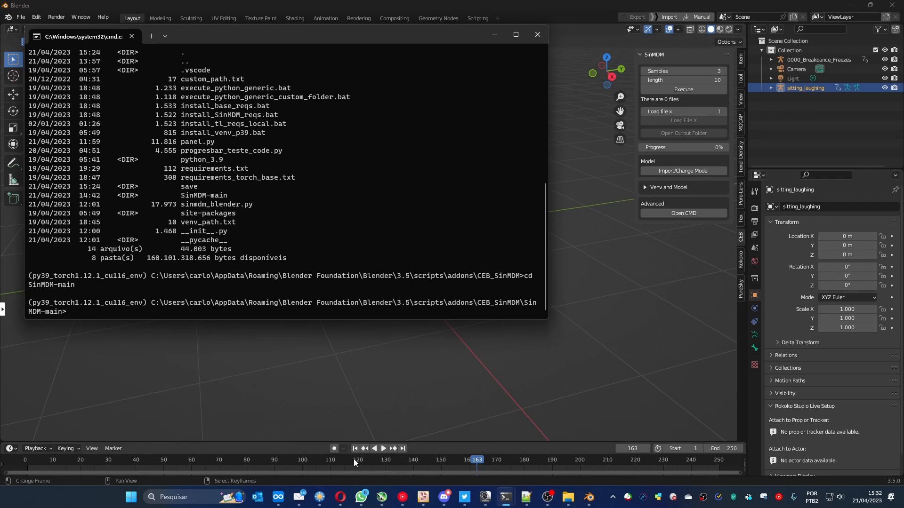
- In FreeCommander, delete 0000_Breakdance_Freezes.bvh, args.json and model000019999.pt from the CEB_SinMDM\save folder
{"action": "mouse_move", "coordinate": [320, 502]}
{"action": "left_click", "coordinate": [320, 499]}
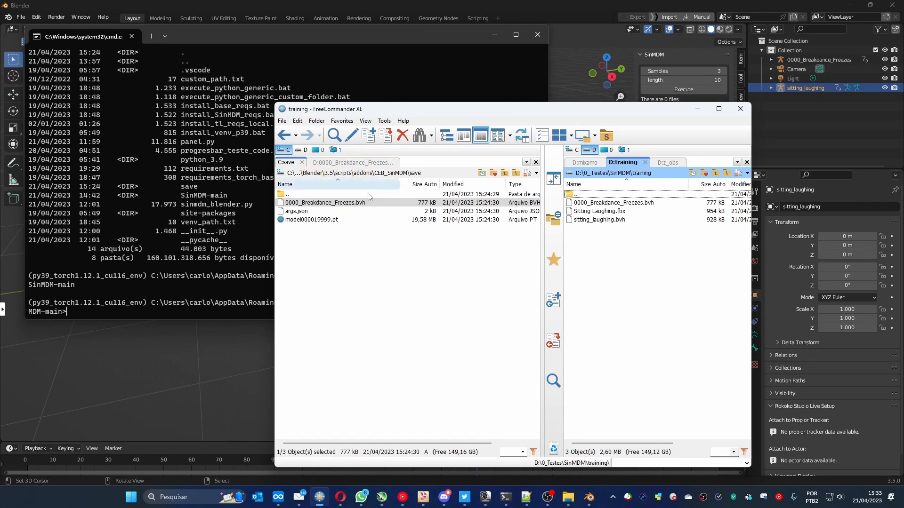
{"action": "left_click", "coordinate": [393, 174]}
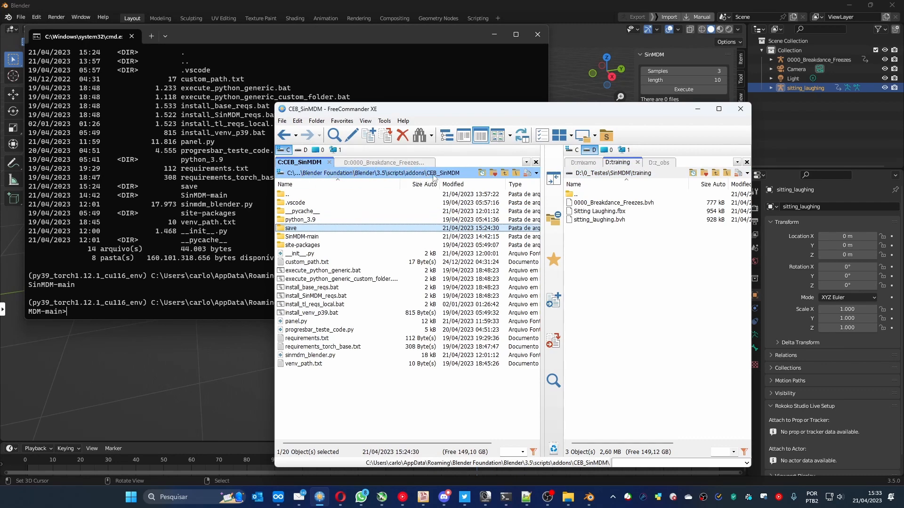
{"action": "double_click", "coordinate": [292, 229]}
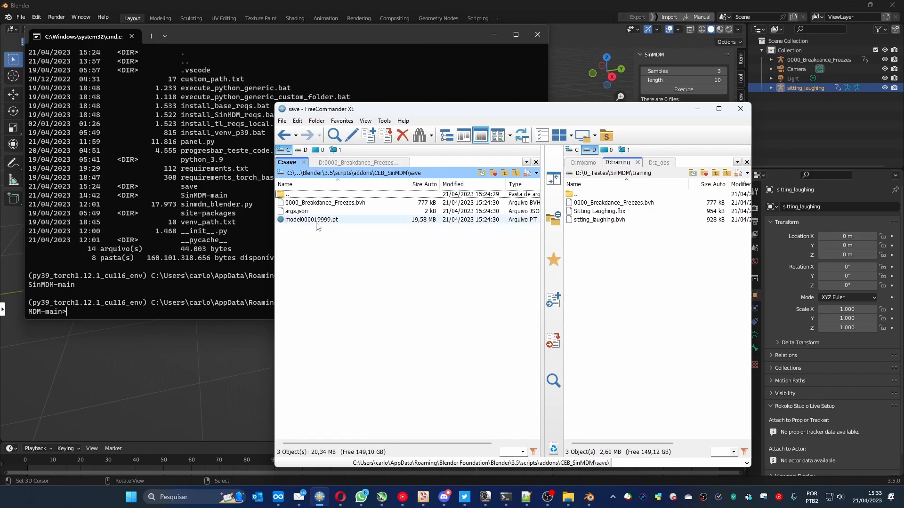
{"action": "left_click_drag", "start_coordinate": [344, 233], "coordinate": [313, 206]}
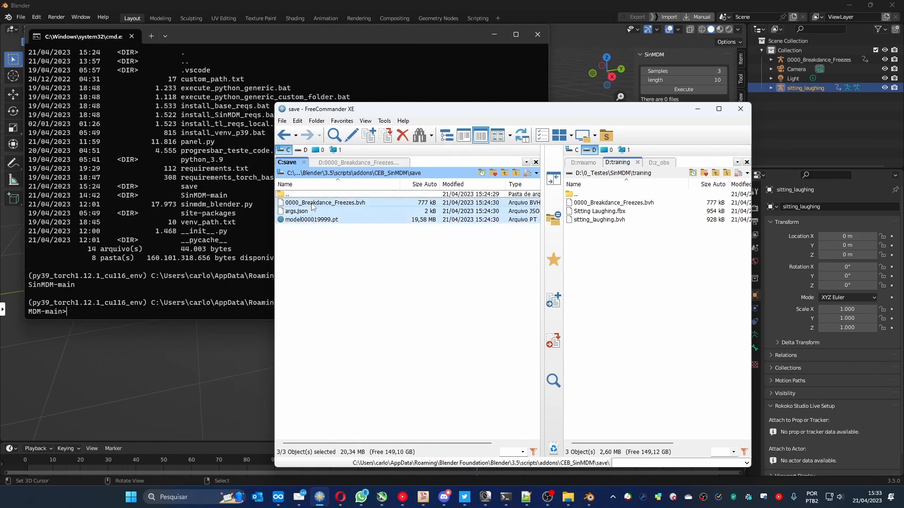
{"action": "key", "text": "Delete"}
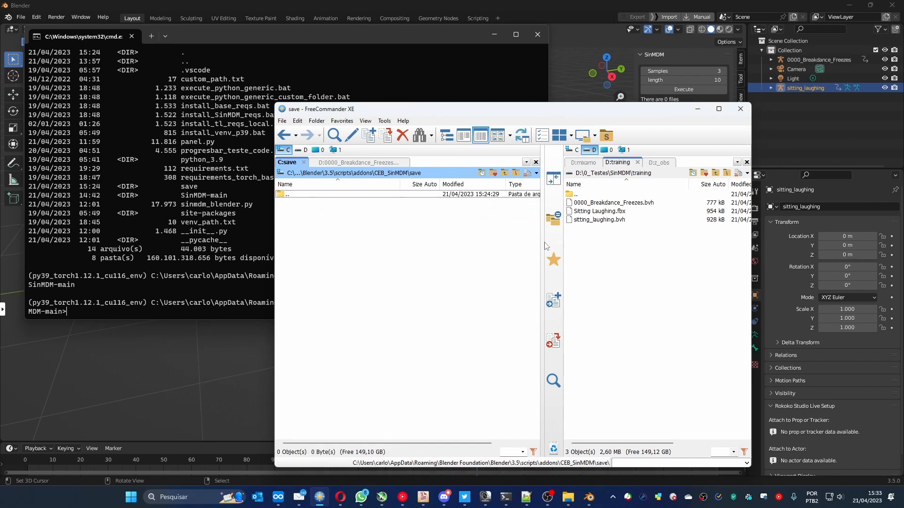
- Copy sitting_laughing.bvh from the D:\0_Testes\SinMDM\training folder into the add-on's CEB_SinMDM\save folder
{"action": "left_click", "coordinate": [597, 219]}
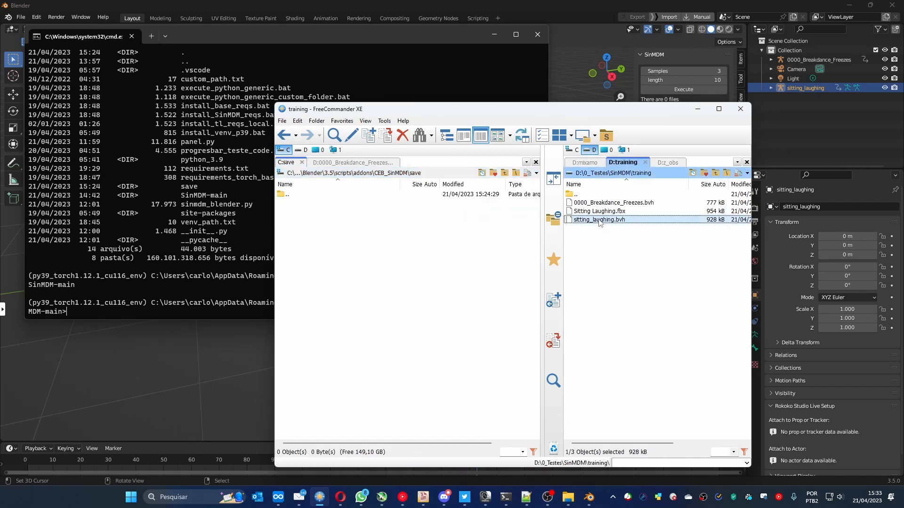
{"action": "left_click_drag", "start_coordinate": [689, 184], "coordinate": [658, 184]}
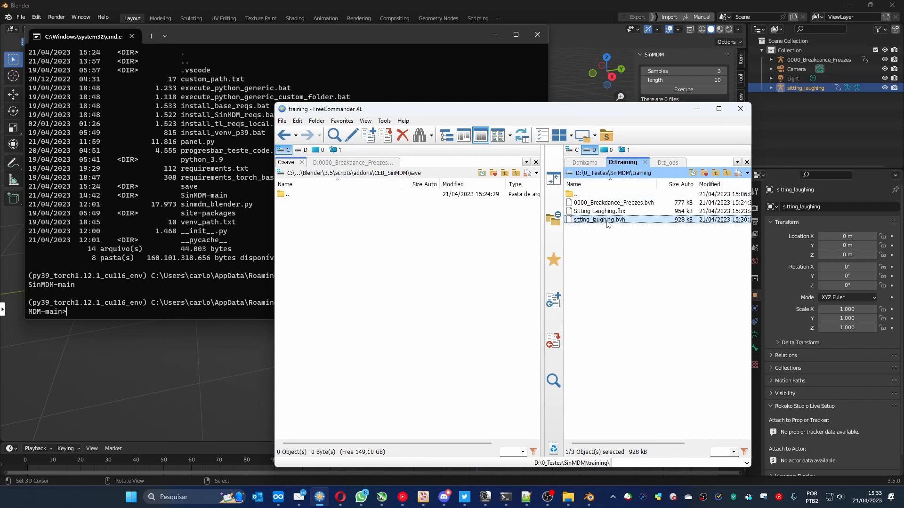
{"action": "left_click", "coordinate": [554, 300]}
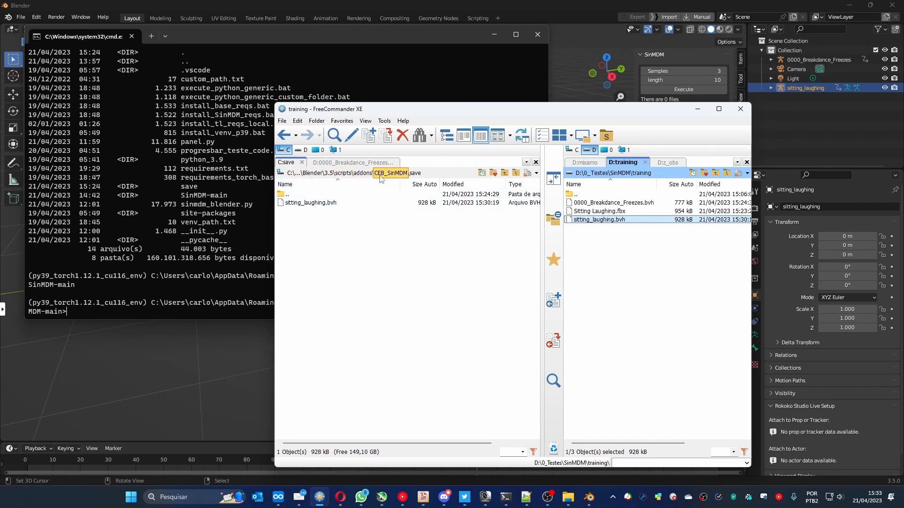
{"action": "left_click", "coordinate": [314, 203]}
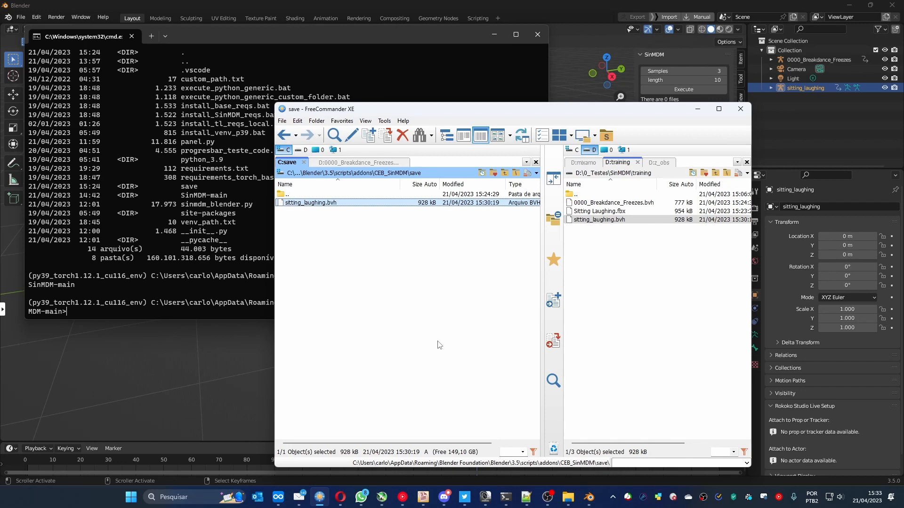
- Examine the save_dir and sin_path arguments of the training command in the Notepad++ notes against the BVH in the save folder
{"action": "left_click", "coordinate": [526, 497]}
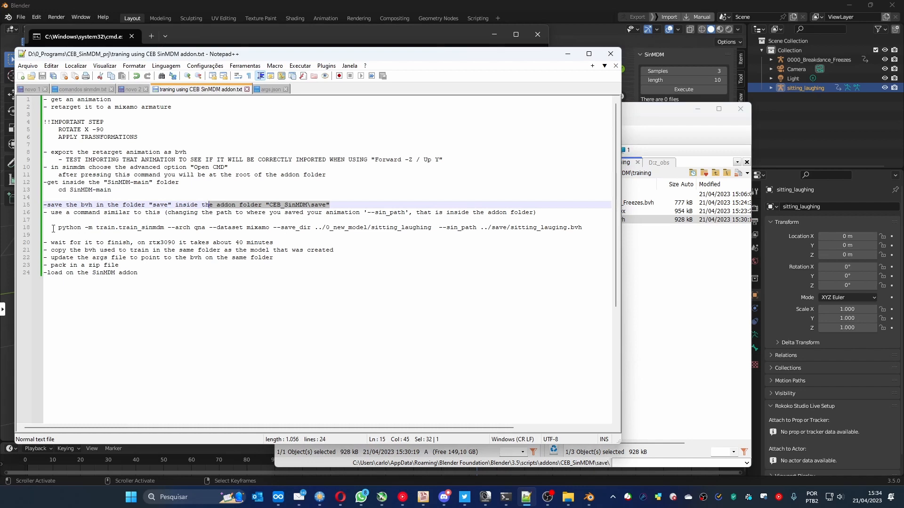
{"action": "left_click_drag", "start_coordinate": [59, 228], "coordinate": [480, 228]}
{"action": "left_click", "coordinate": [287, 228]}
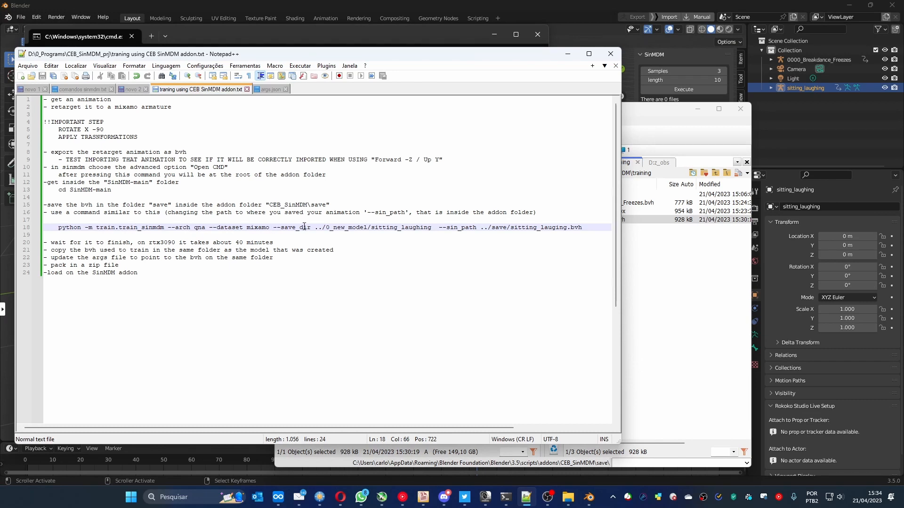
{"action": "left_click_drag", "start_coordinate": [314, 227], "coordinate": [431, 228]}
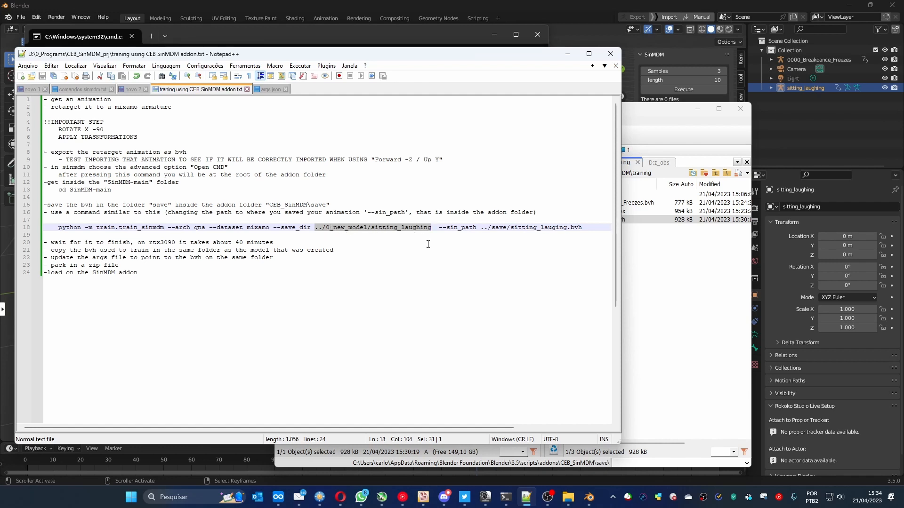
{"action": "left_click_drag", "start_coordinate": [439, 227], "coordinate": [579, 234]}
{"action": "left_click", "coordinate": [490, 243]}
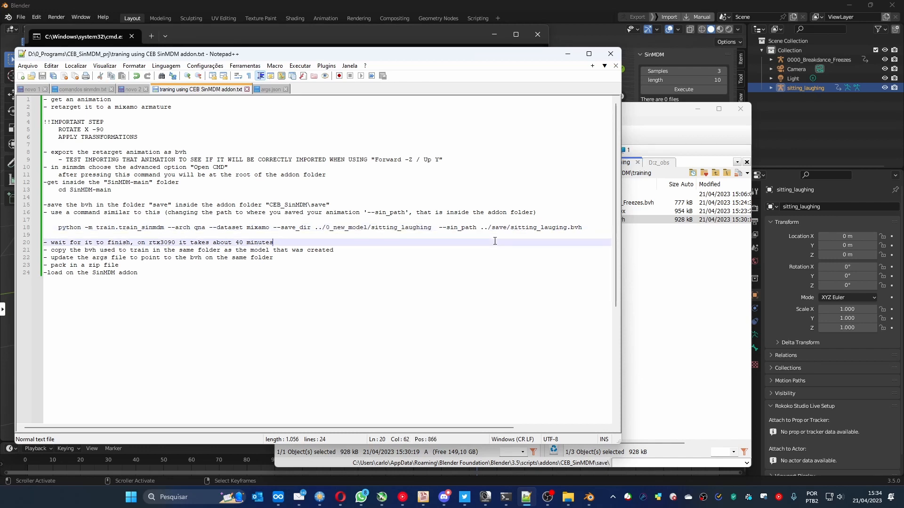
{"action": "left_click", "coordinate": [481, 228]}
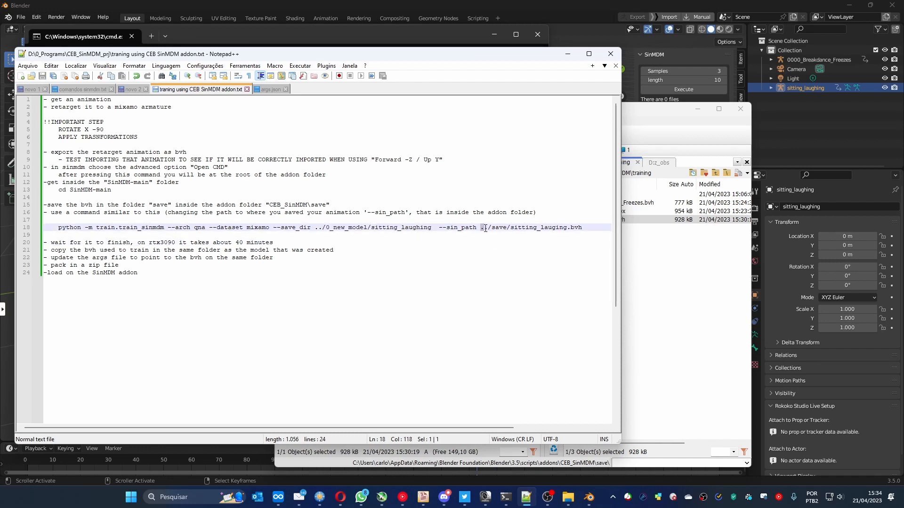
{"action": "double_click", "coordinate": [500, 228]}
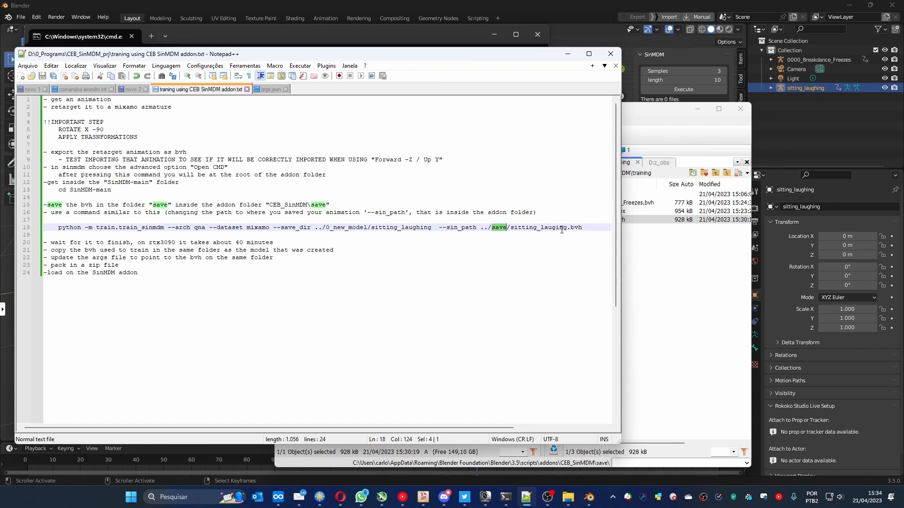
{"action": "left_click", "coordinate": [678, 277]}
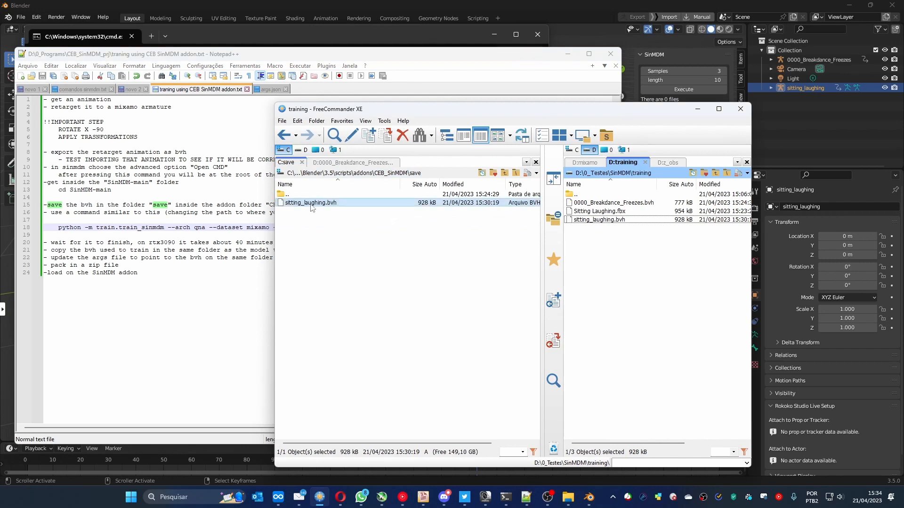
{"action": "left_click_drag", "start_coordinate": [443, 111], "coordinate": [625, 257]}
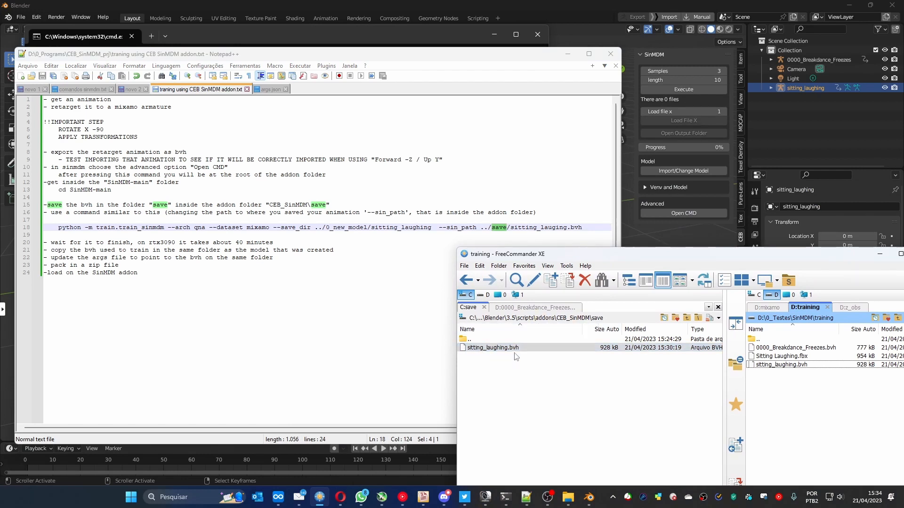
- Try to run the notes' train.train_sinmdm command in the command prompt with --save_dir ../0_new_model/sitting_laughing and --sin_path ../save/sitting_lauging.bvh
{"action": "left_click", "coordinate": [590, 229]}
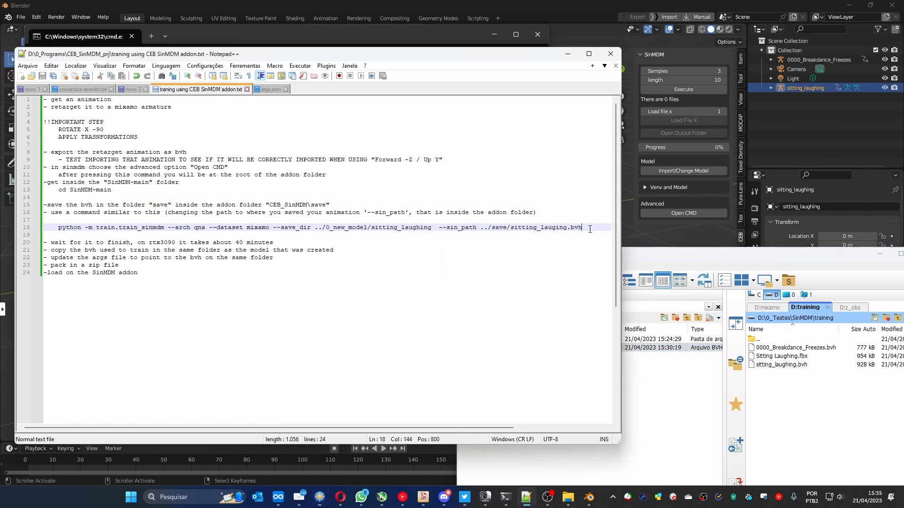
{"action": "key", "text": "shift+Home"}
{"action": "key", "text": "ctrl+c"}
{"action": "key", "text": "alt+Tab"}
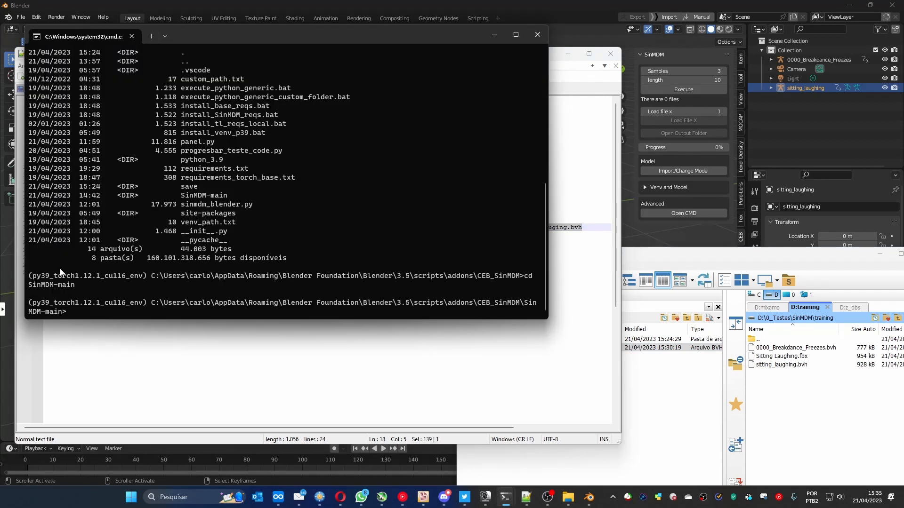
{"action": "key", "text": "ctrl+v"}
{"action": "key", "text": "Return"}
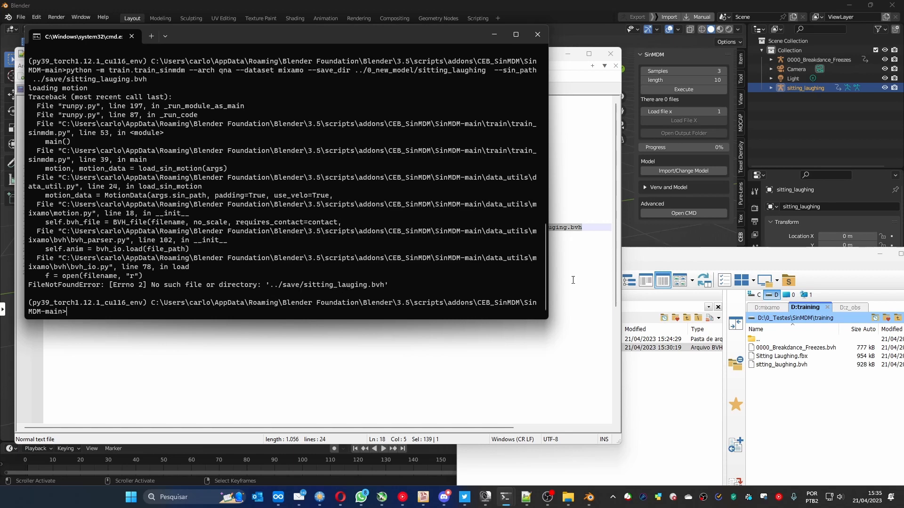
- Replace the misspelled BVH name at the end of the notes' training command with sitting_laughing.bvh, copied from the file in the save folder
{"action": "left_click", "coordinate": [649, 264]}
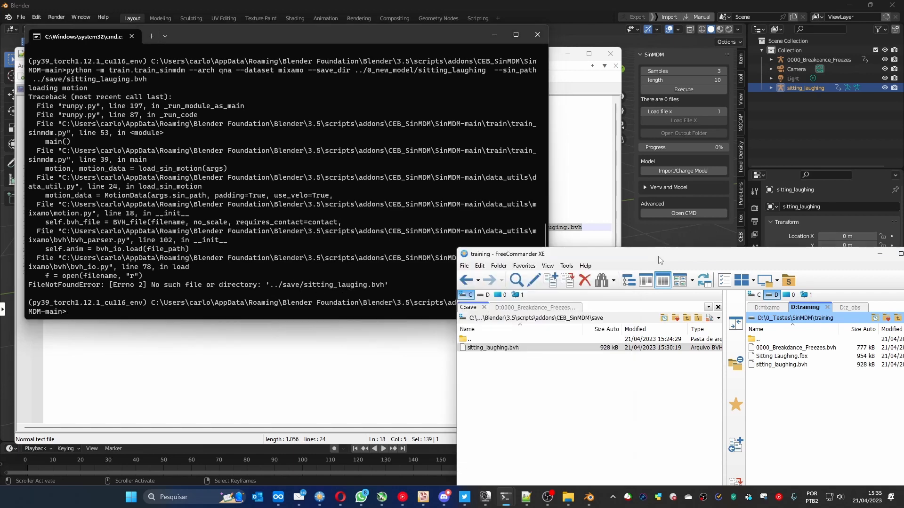
{"action": "left_click", "coordinate": [492, 350]}
{"action": "left_click", "coordinate": [492, 350]}
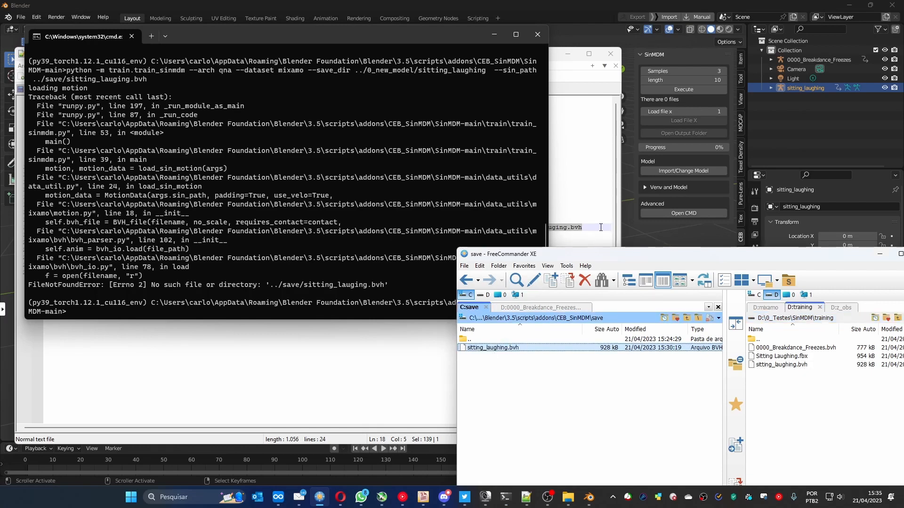
{"action": "left_click", "coordinate": [575, 202]}
{"action": "left_click", "coordinate": [513, 229]}
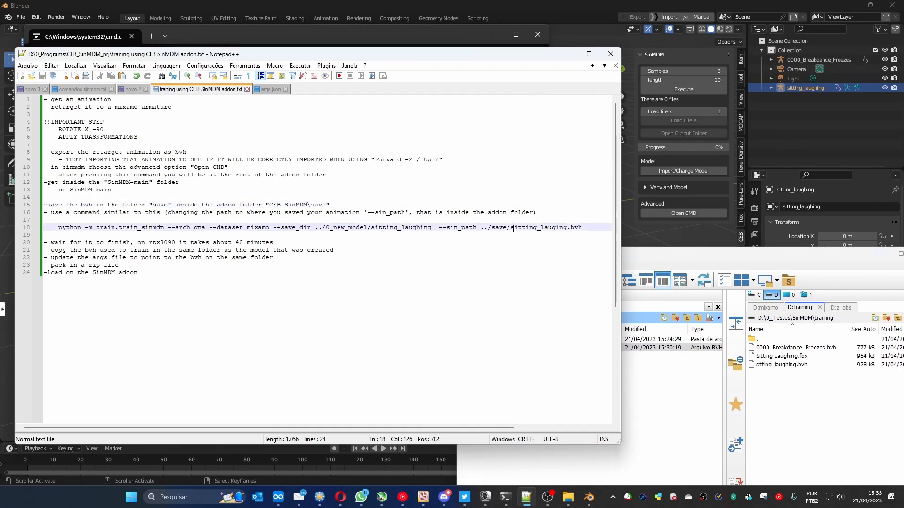
{"action": "key", "text": "shift+End"}
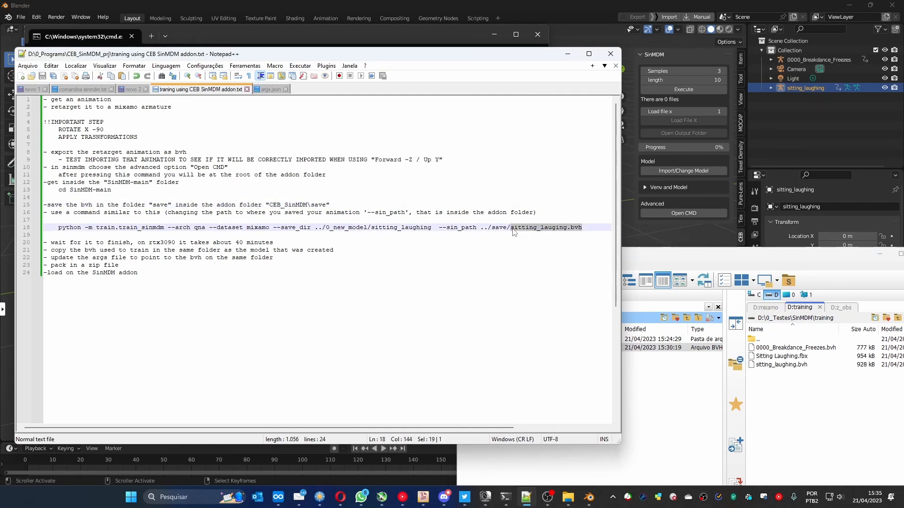
{"action": "key", "text": "ctrl+v"}
- Try to run the corrected training command in the command prompt with --sin_path ../save/sitting_laughing.bvh
{"action": "key", "text": "shift+Home"}
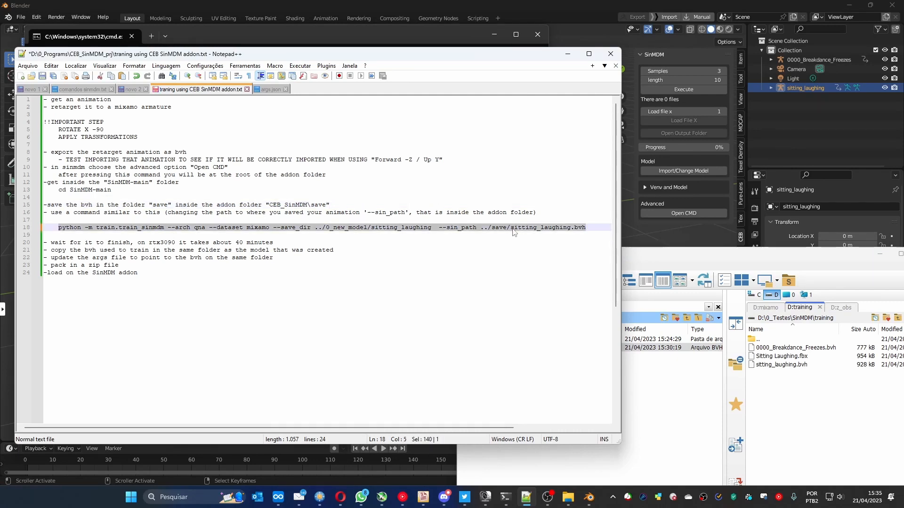
{"action": "left_click_drag", "start_coordinate": [338, 56], "coordinate": [374, 85]}
{"action": "left_click", "coordinate": [357, 37]}
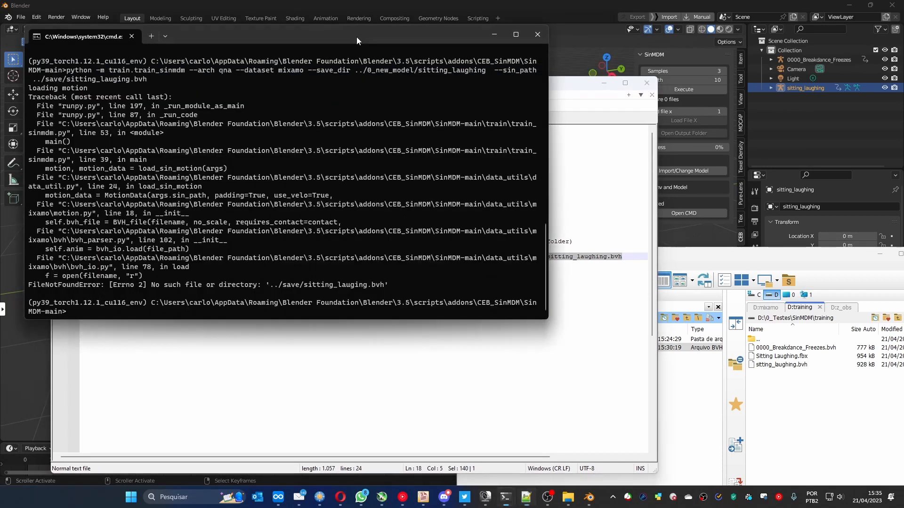
{"action": "key", "text": "ctrl+v"}
{"action": "key", "text": "Return"}
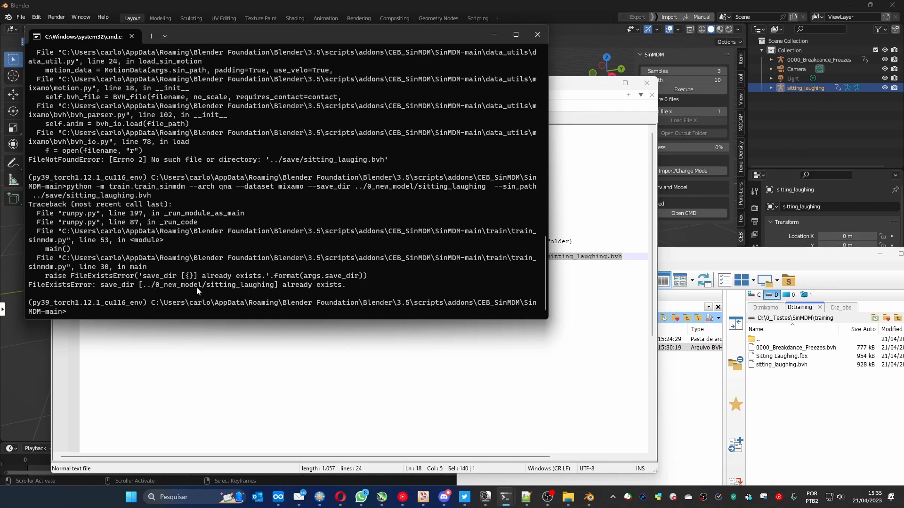
- In FreeCommander, go up to the CEB_SinMDM folder and open its 0_new_model\sitting_laughing subfolder
{"action": "left_click", "coordinate": [677, 258]}
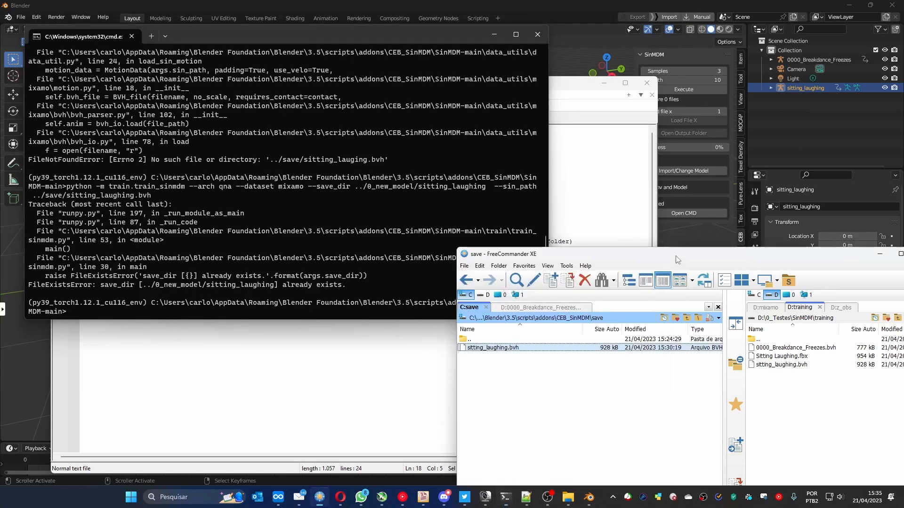
{"action": "double_click", "coordinate": [470, 339]}
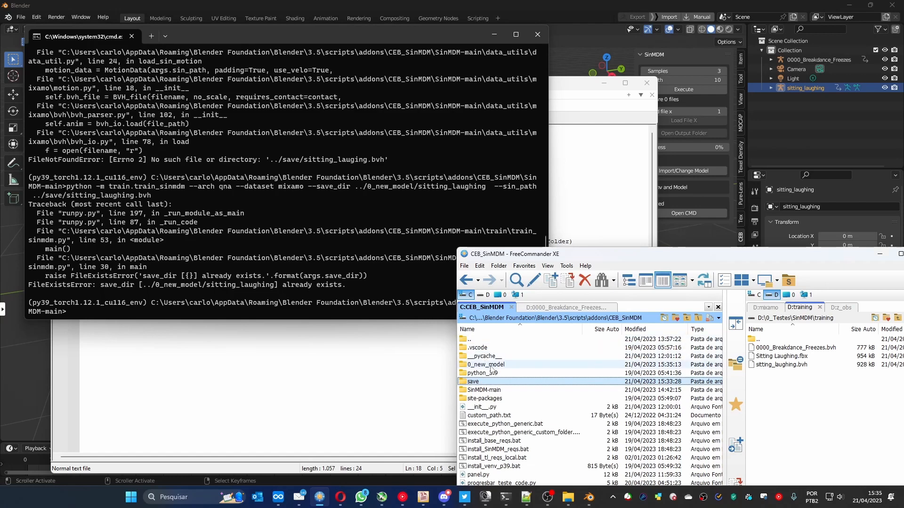
{"action": "left_click_drag", "start_coordinate": [563, 254], "coordinate": [516, 157]}
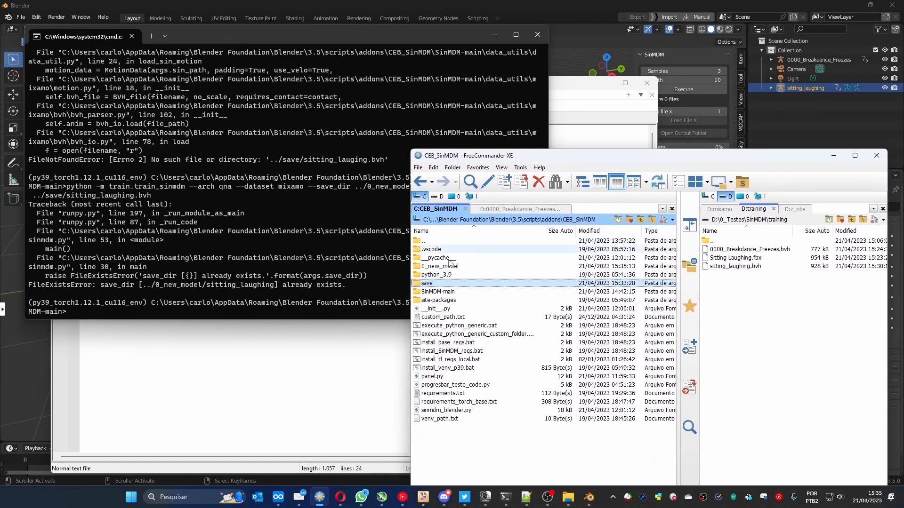
{"action": "double_click", "coordinate": [440, 267]}
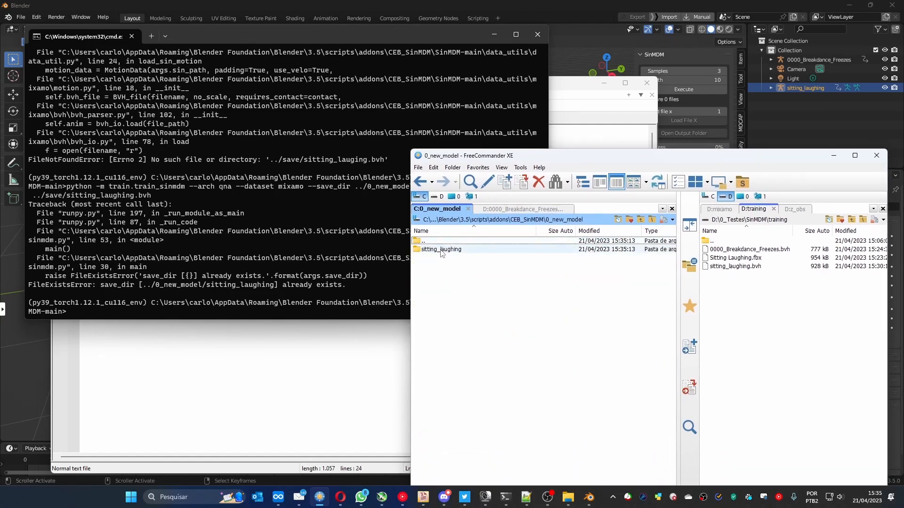
{"action": "double_click", "coordinate": [442, 251]}
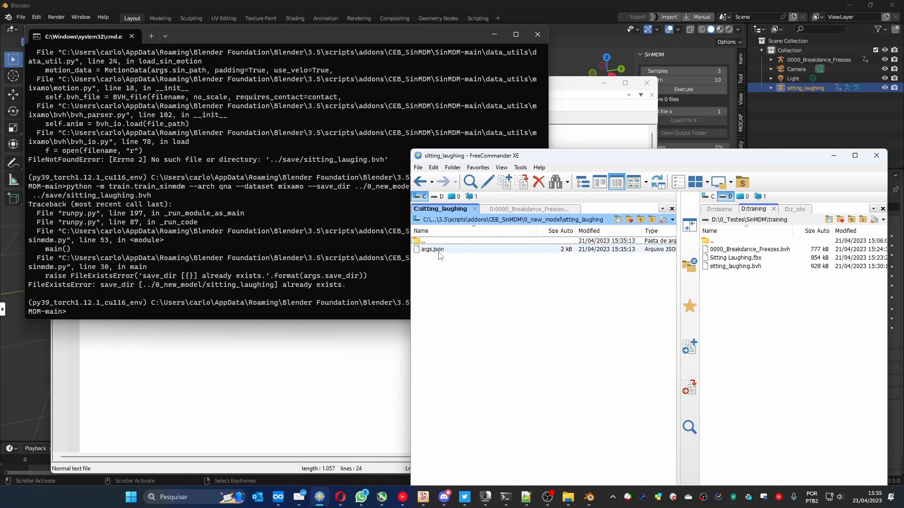
- Delete the existing sitting_laughing folder from 0_new_model and rerun the last training command in the command prompt
{"action": "double_click", "coordinate": [433, 242]}
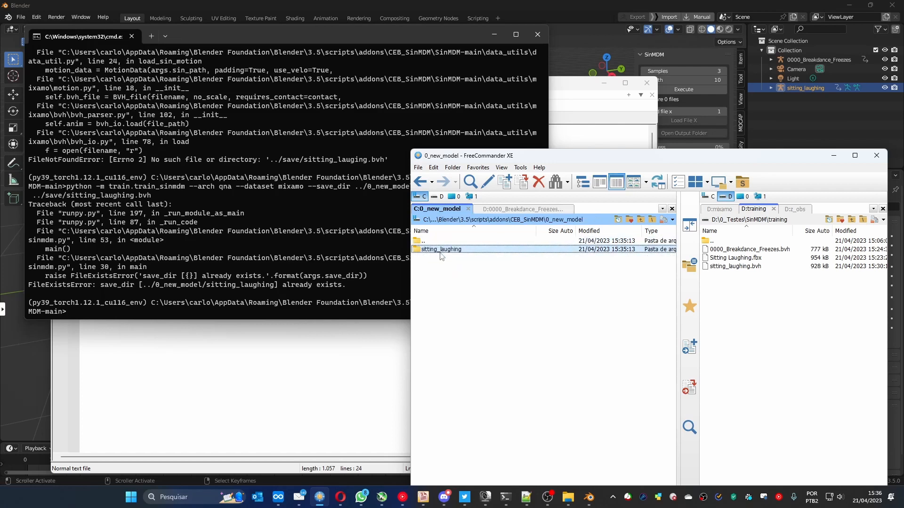
{"action": "key", "text": "Delete"}
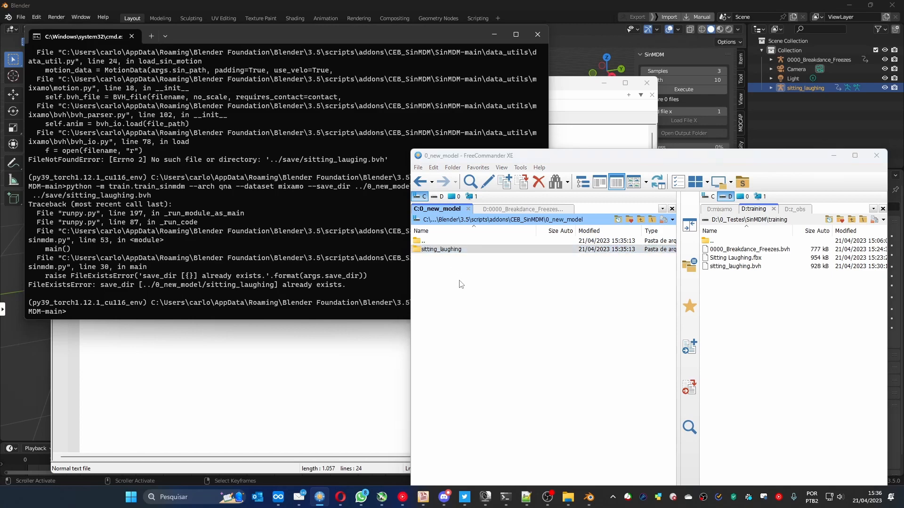
{"action": "left_click", "coordinate": [331, 262]}
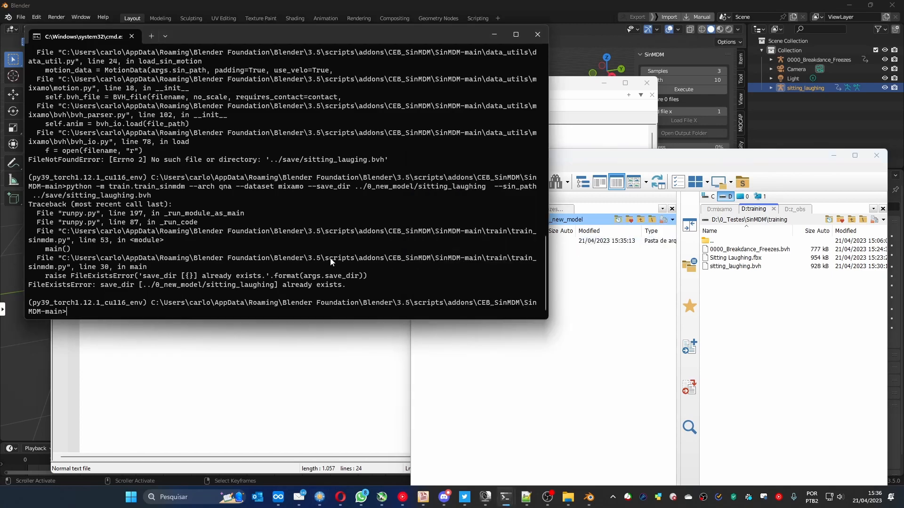
{"action": "key", "text": "Up"}
{"action": "key", "text": "Return"}
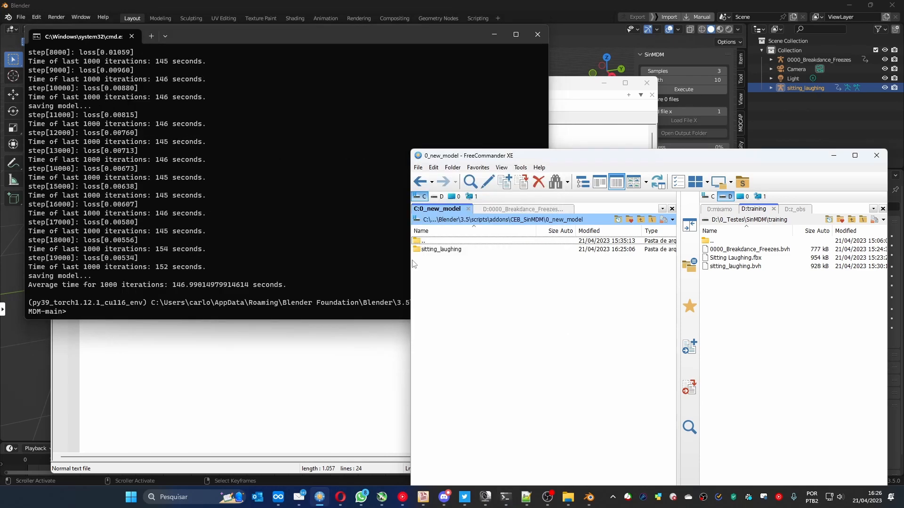
- Copy sitting_laughing.bvh from the CEB_SinMDM save folder into the 0_new_model\sitting_laughing folder in FreeCommander
{"action": "double_click", "coordinate": [441, 249]}
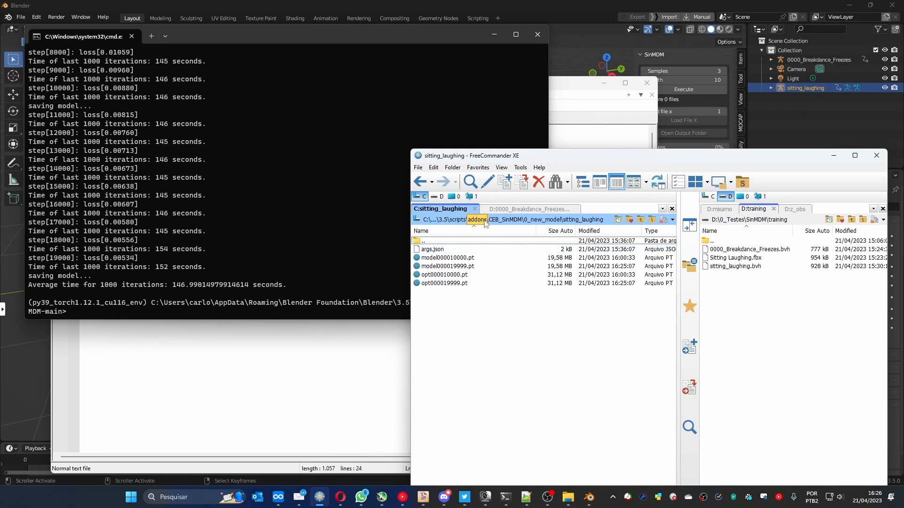
{"action": "left_click", "coordinate": [504, 220]}
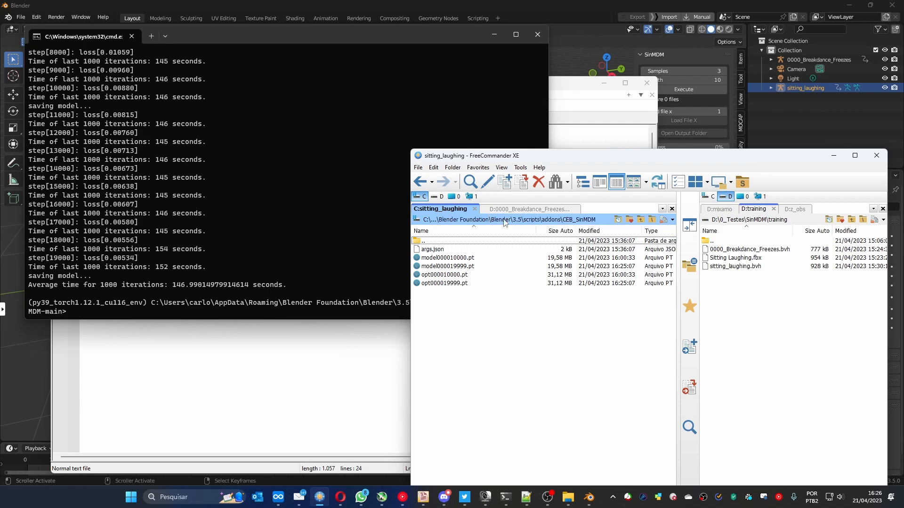
{"action": "double_click", "coordinate": [437, 289]}
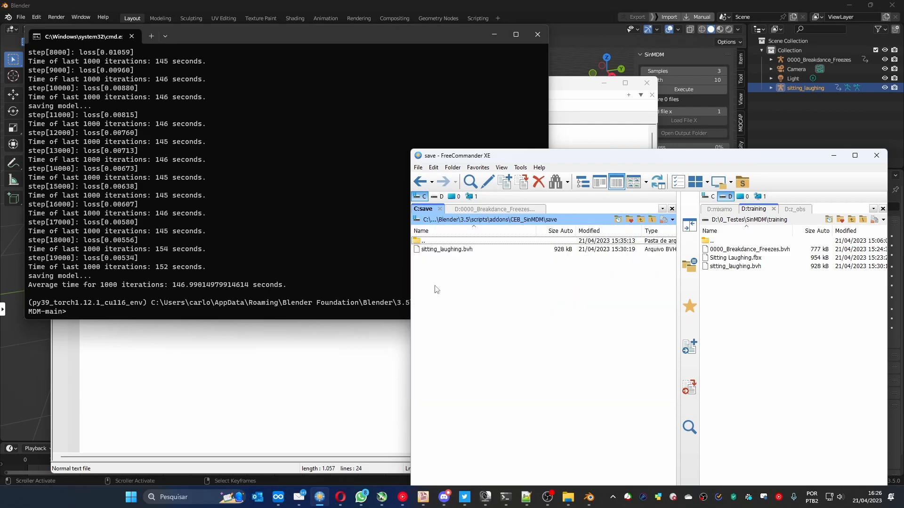
{"action": "left_click", "coordinate": [441, 250]}
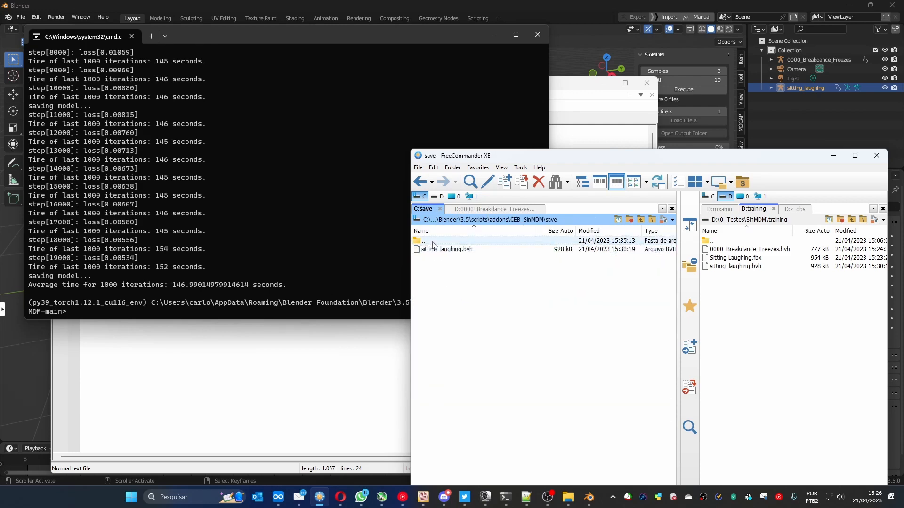
{"action": "double_click", "coordinate": [433, 241]}
{"action": "double_click", "coordinate": [444, 268]}
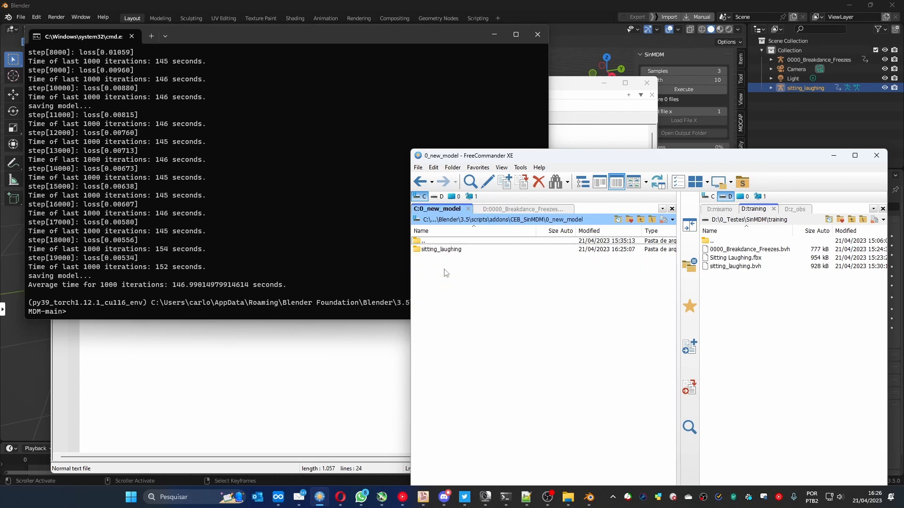
{"action": "double_click", "coordinate": [447, 250]}
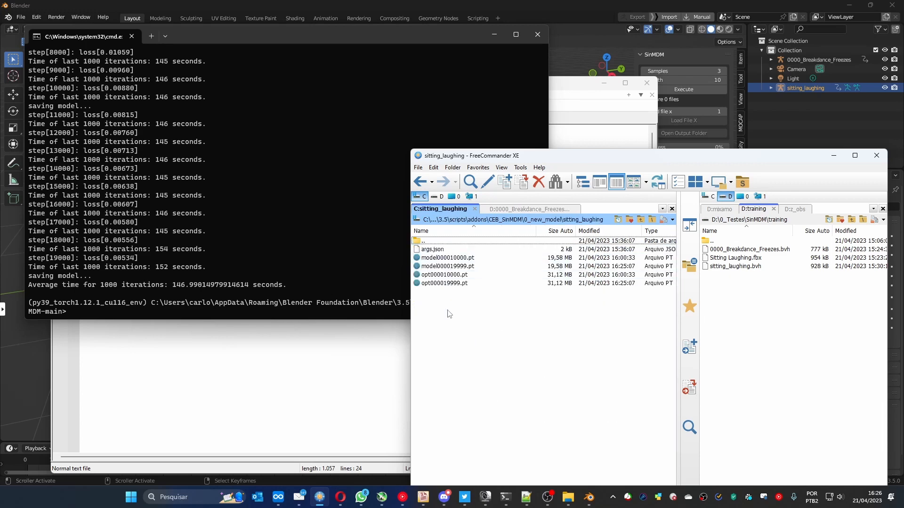
{"action": "key", "text": "ctrl+v"}
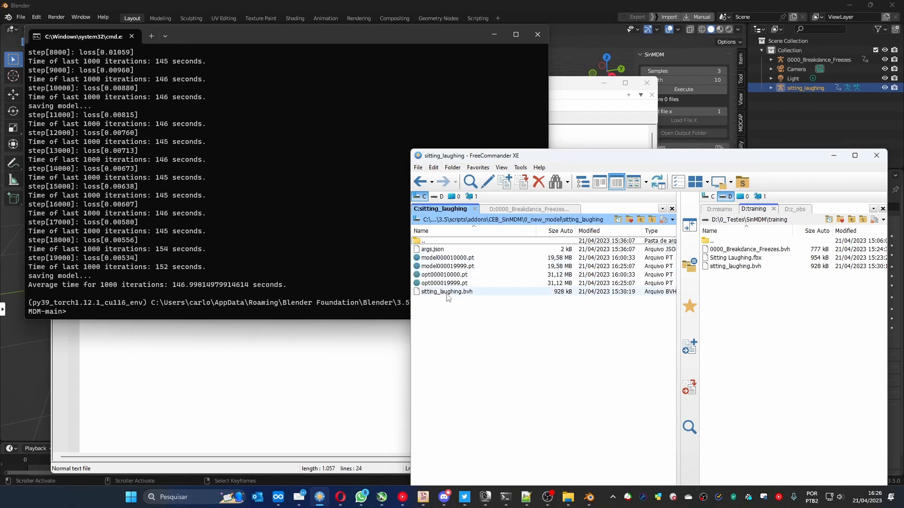
- Compress args.json, model000019999.pt and sitting_laughing.bvh into sitting_laughing.zip with 7-Zip and copy the archive to D:\0_Testes\SinMDM
{"action": "left_click", "coordinate": [447, 266], "text": "ctrl"}
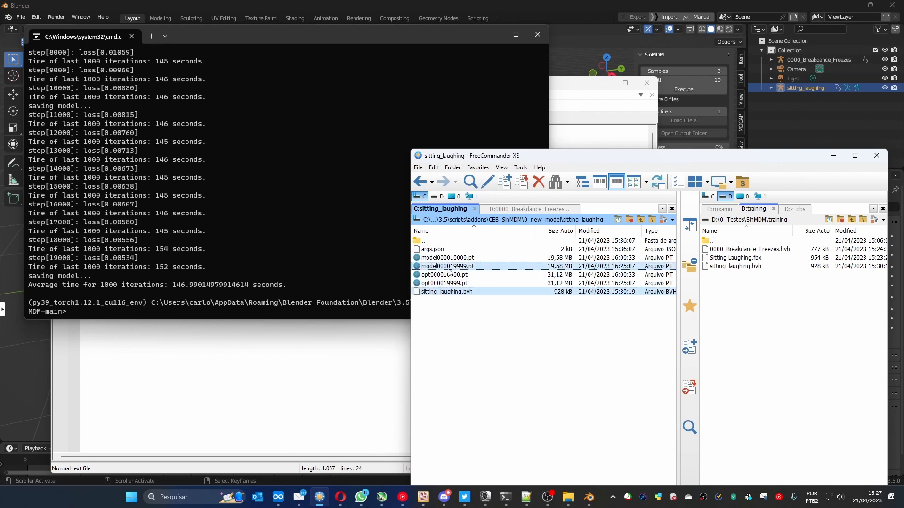
{"action": "left_click", "coordinate": [438, 249], "text": "ctrl"}
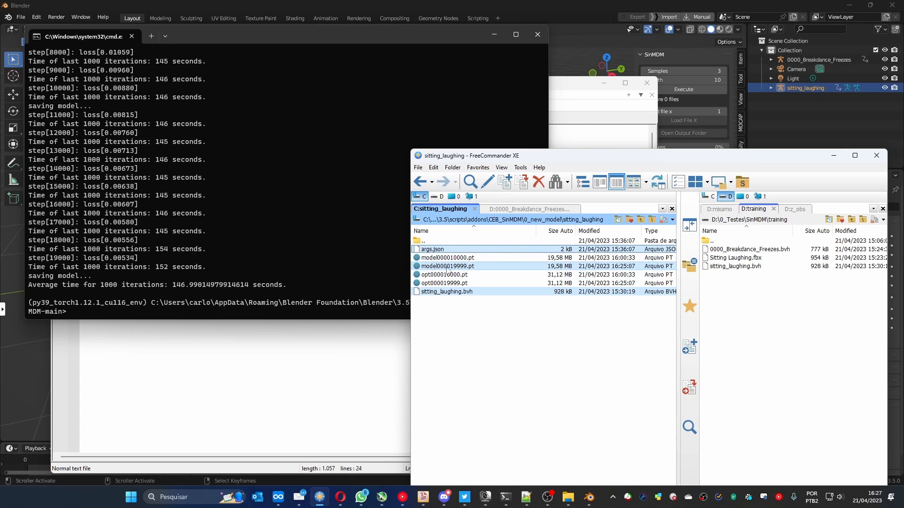
{"action": "right_click", "coordinate": [440, 294]}
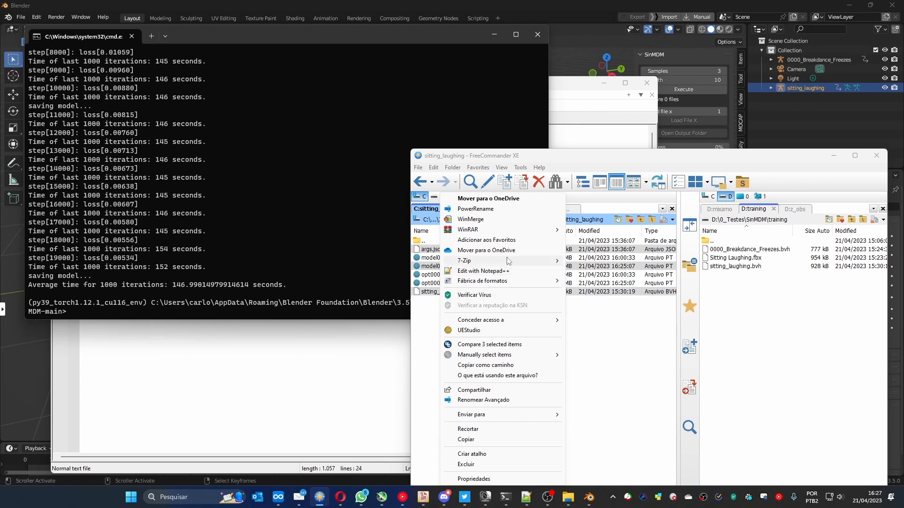
{"action": "mouse_move", "coordinate": [508, 261]}
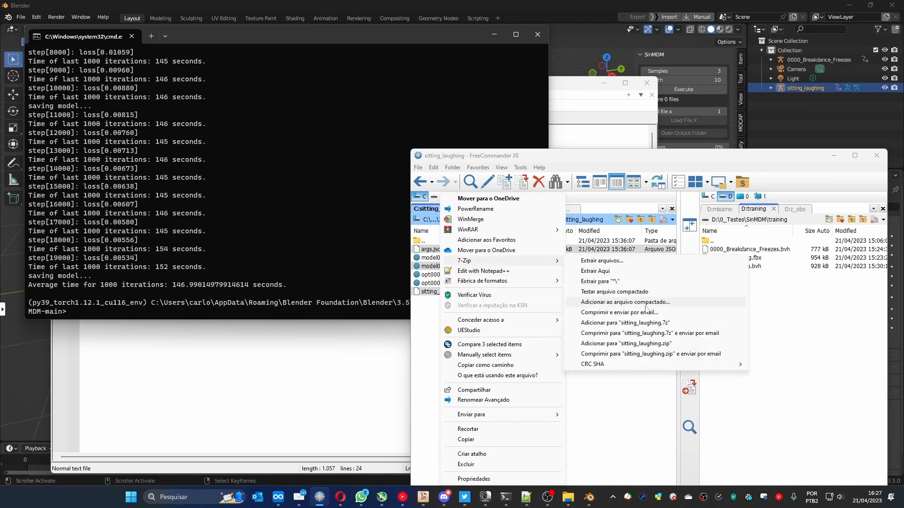
{"action": "left_click", "coordinate": [646, 344]}
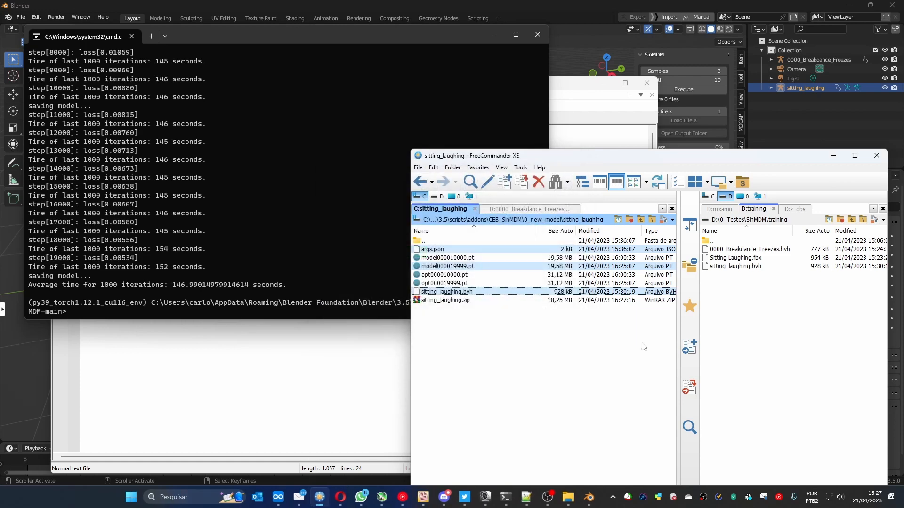
{"action": "left_click", "coordinate": [435, 301]}
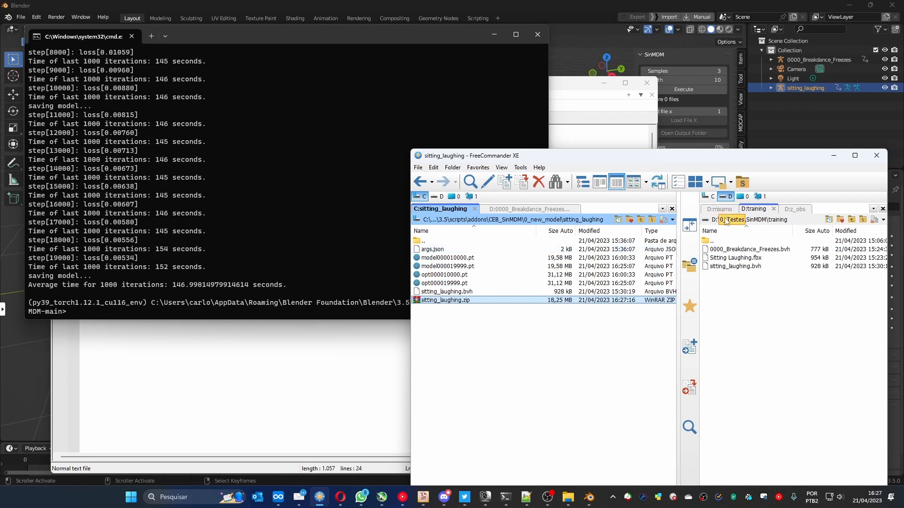
{"action": "left_click", "coordinate": [755, 219]}
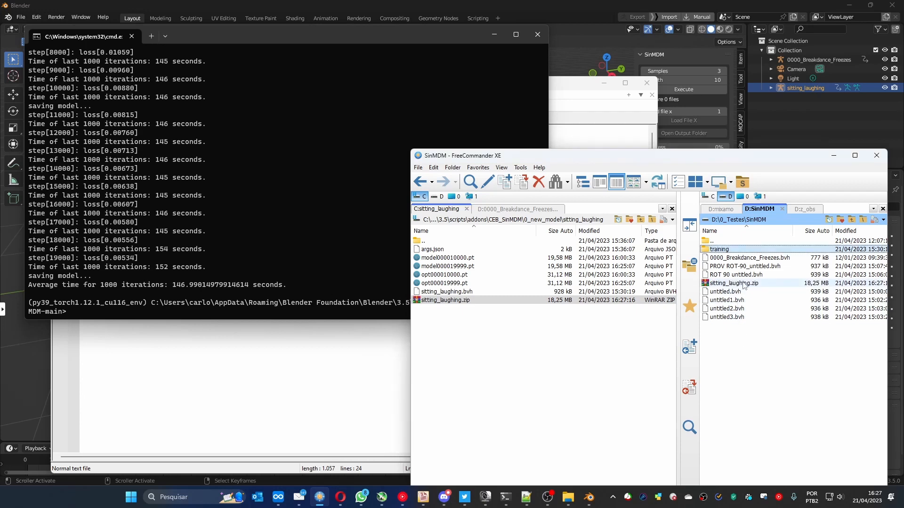
- Minimize the command prompt, switch to Blender and delete all objects from the scene
{"action": "left_click", "coordinate": [495, 38]}
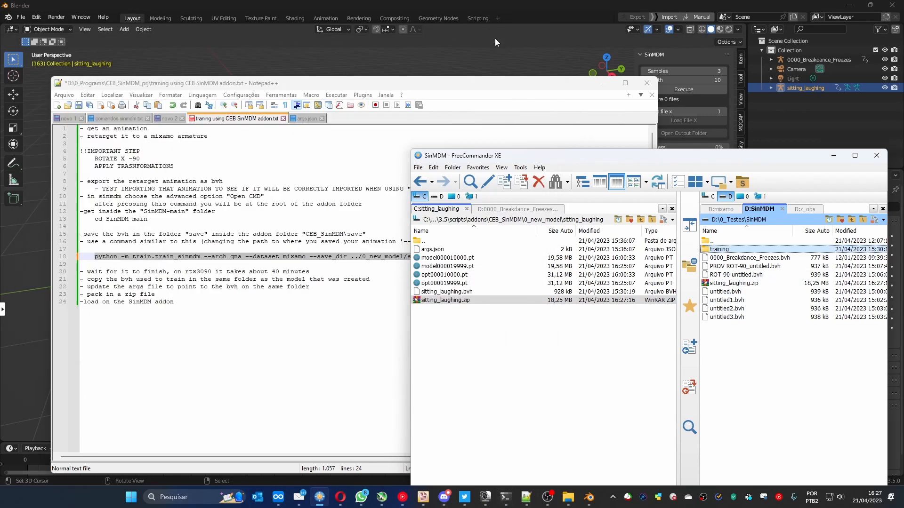
{"action": "left_click", "coordinate": [524, 10]}
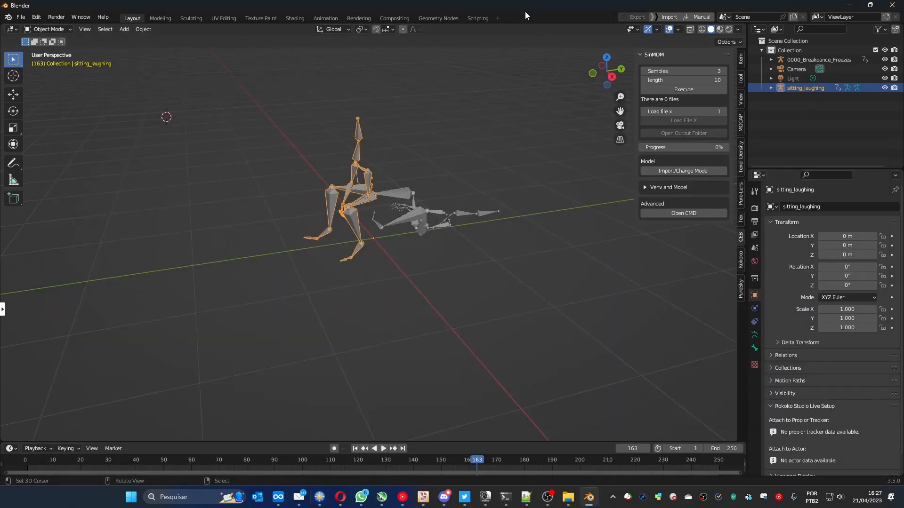
{"action": "key", "text": "a"}
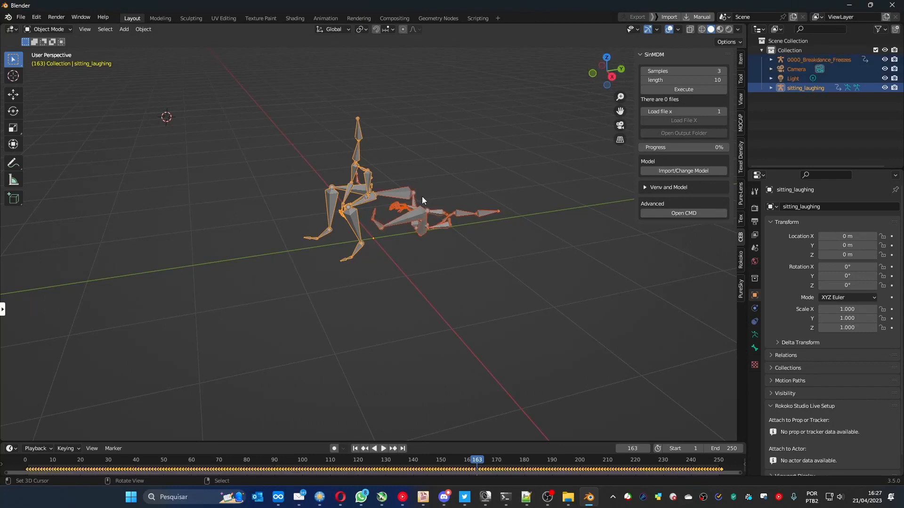
{"action": "key", "text": "Delete"}
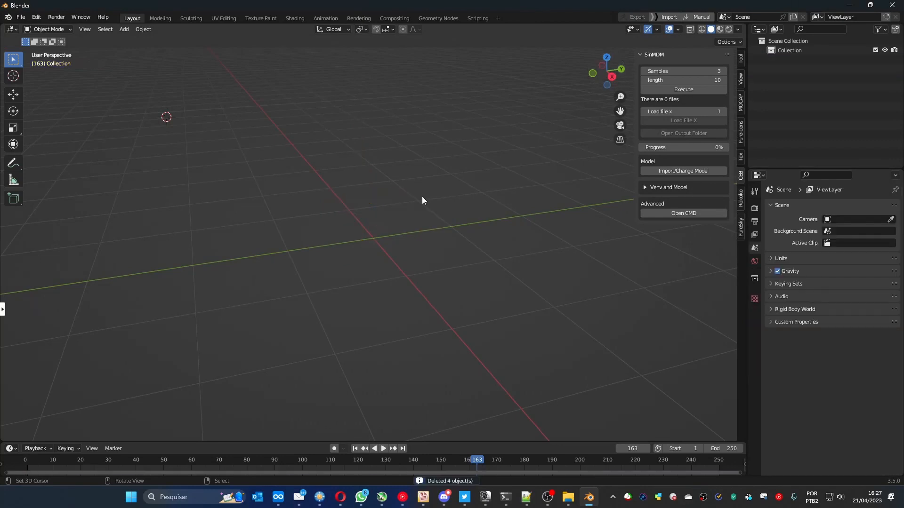
- Import the sitting_laughing.zip model from D:\0_Testes\SinMDM into the SinMDM add-on
{"action": "left_click", "coordinate": [681, 172]}
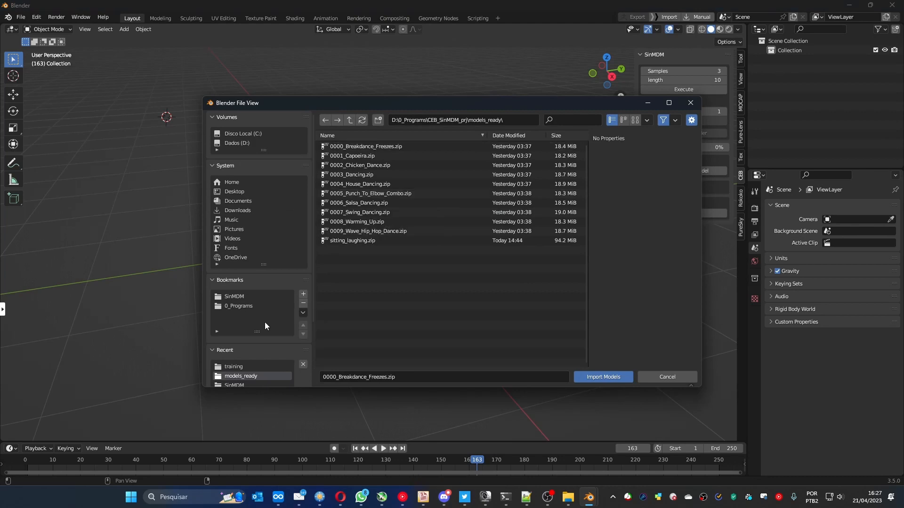
{"action": "left_click", "coordinate": [239, 297]}
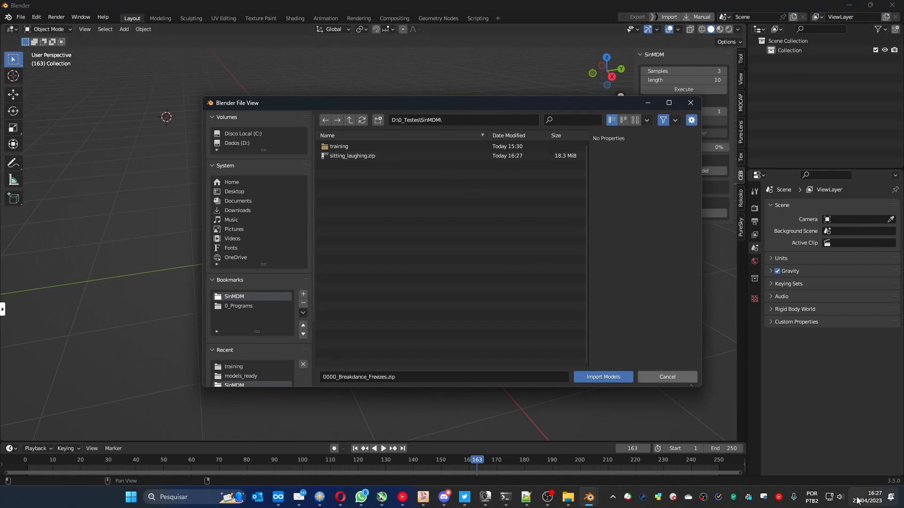
{"action": "double_click", "coordinate": [338, 157]}
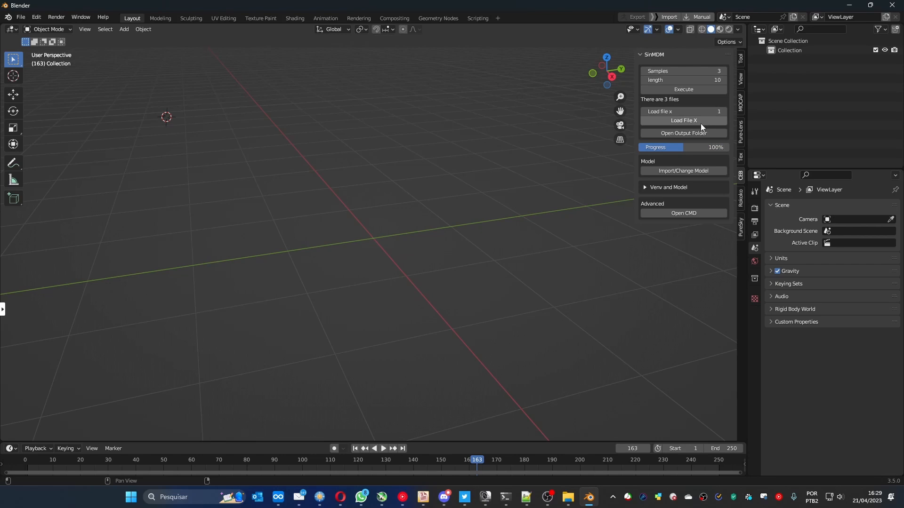
- Load generated file 1 into the scene and play back its animation, stopping it after review
{"action": "left_click", "coordinate": [698, 123]}
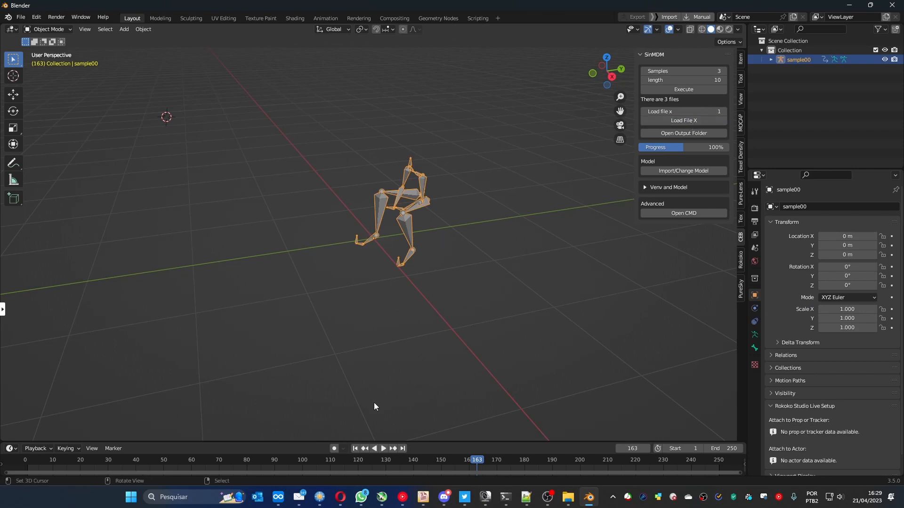
{"action": "left_click", "coordinate": [383, 448]}
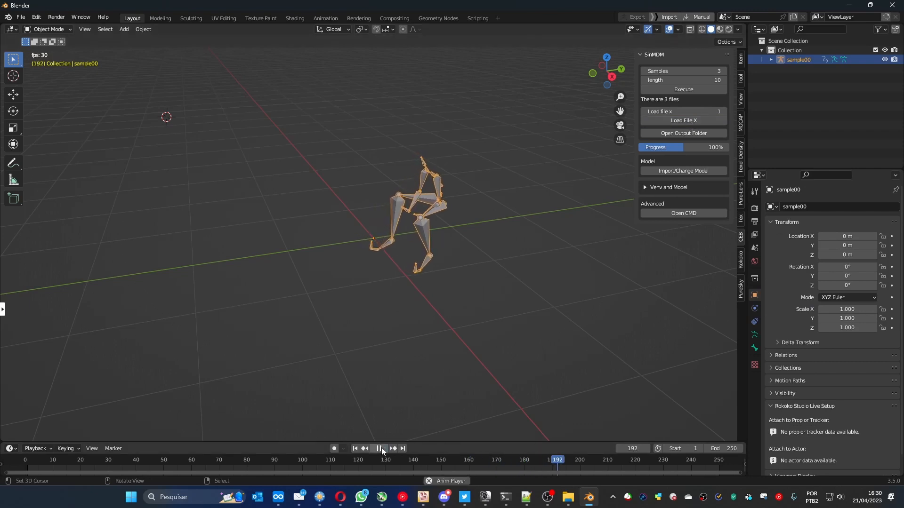
{"action": "middle_click_drag", "start_coordinate": [333, 337], "coordinate": [377, 336]}
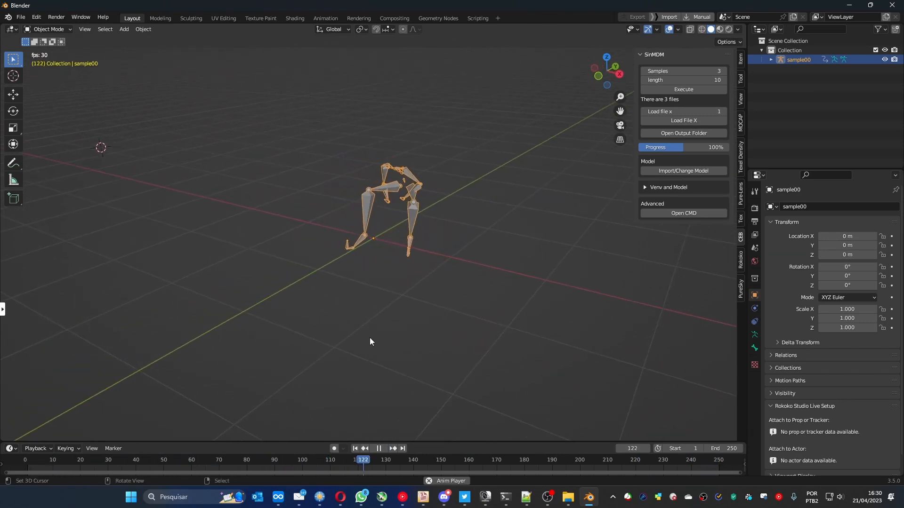
{"action": "scroll", "coordinate": [392, 466], "scroll_direction": "down", "scroll_amount": 2}
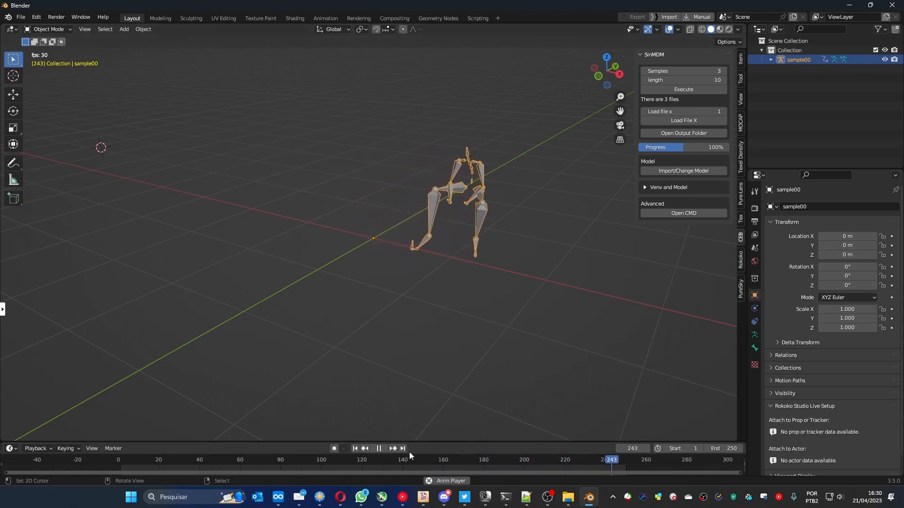
{"action": "left_click", "coordinate": [378, 449]}
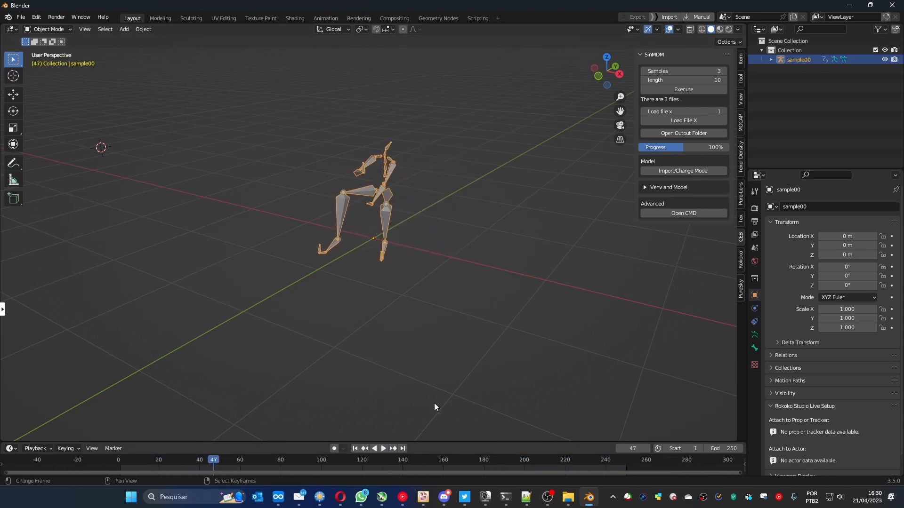
- Load generated file 2 and play its animation with the sample00 armature hidden
{"action": "left_click", "coordinate": [724, 112]}
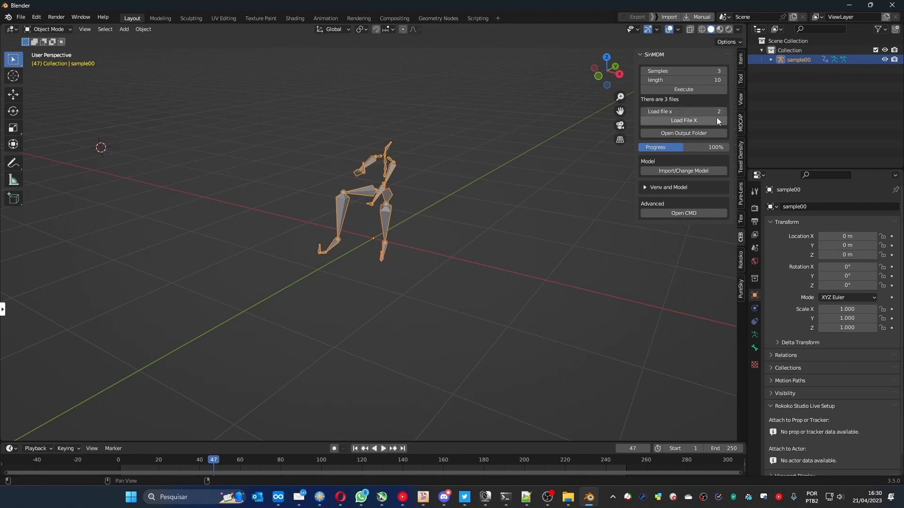
{"action": "left_click", "coordinate": [681, 120]}
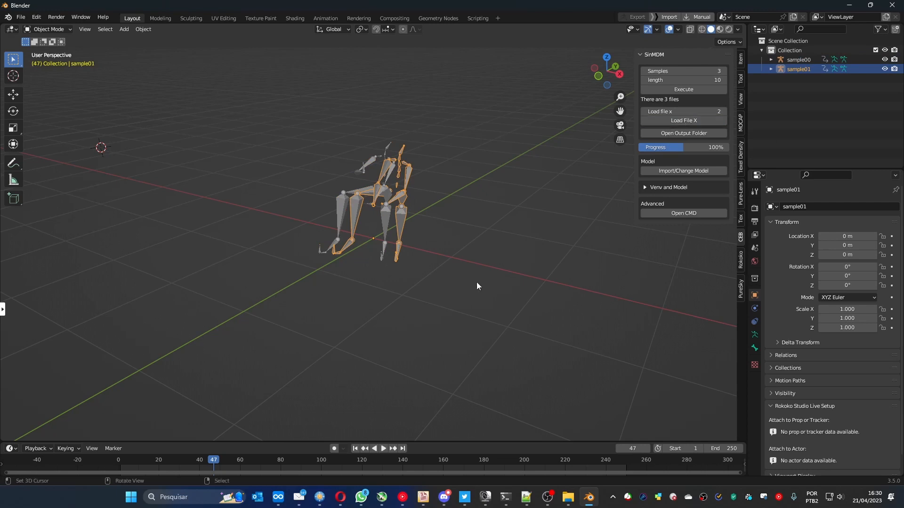
{"action": "left_click", "coordinate": [383, 449]}
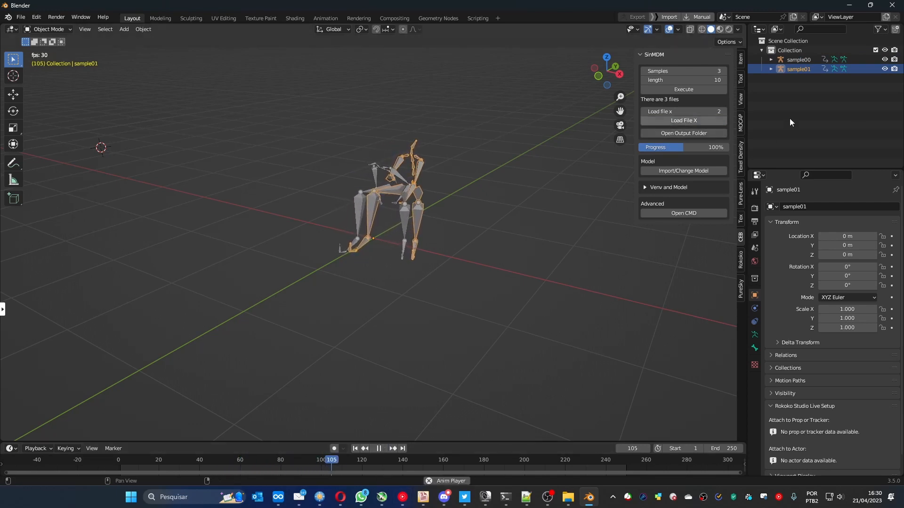
{"action": "left_click", "coordinate": [885, 59]}
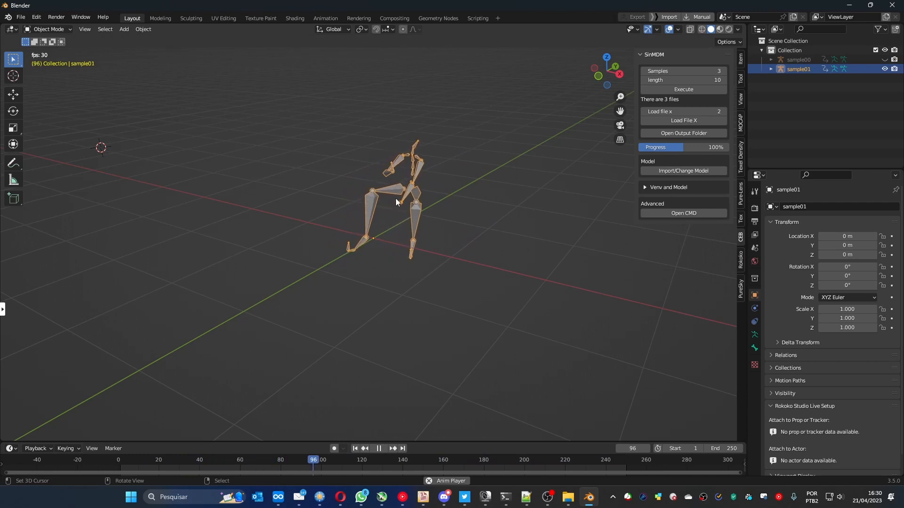
{"action": "middle_click_drag", "start_coordinate": [372, 262], "coordinate": [400, 263]}
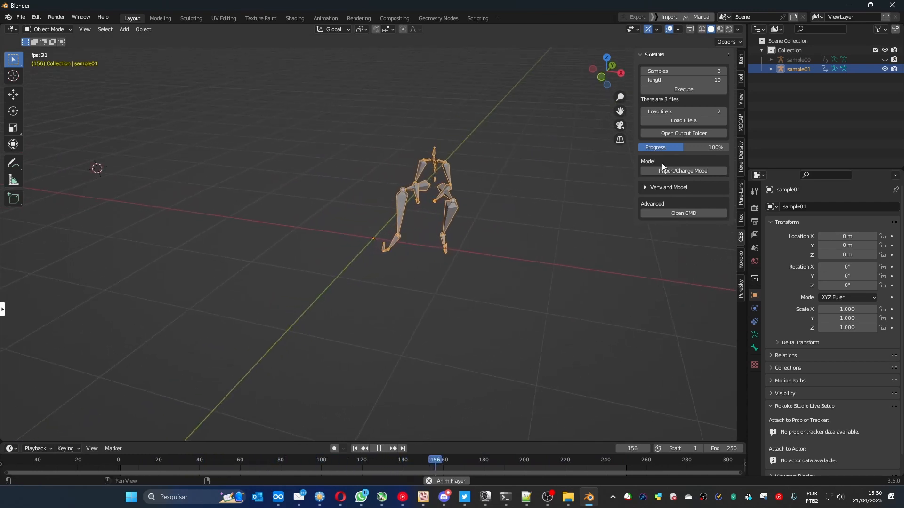
- Unhide the sample00 armature to compare both animations, and stop the playback
{"action": "left_click", "coordinate": [885, 59]}
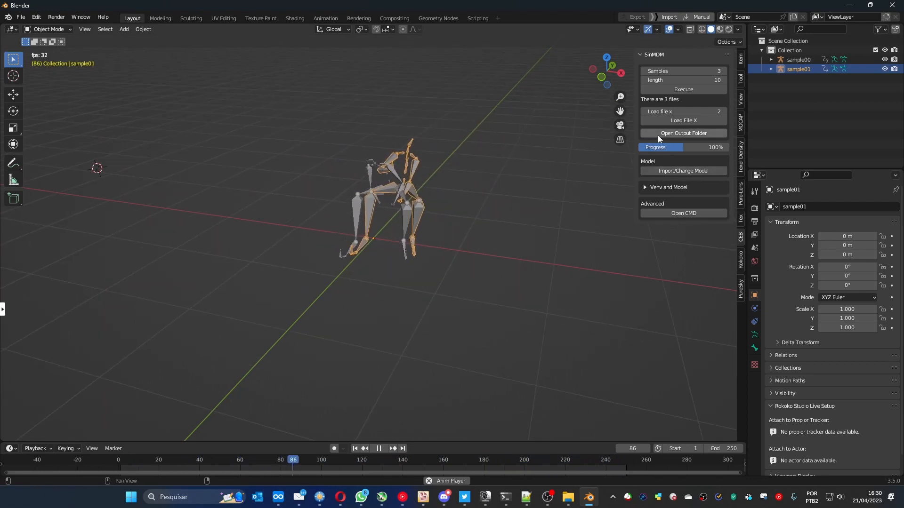
{"action": "key", "text": "space"}
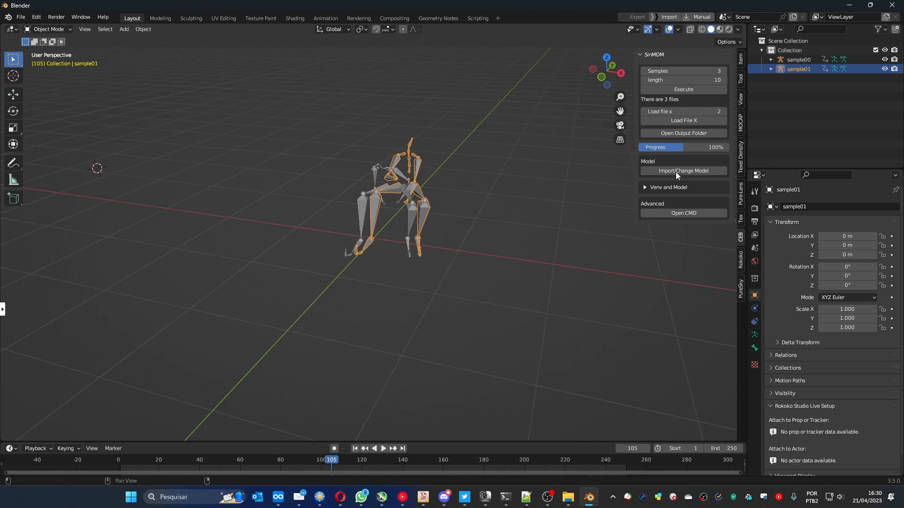
- Load generated file 3 into the scene and play back its animation alongside the sample00 and sample01 armatures
{"action": "left_click", "coordinate": [723, 111]}
{"action": "left_click", "coordinate": [711, 121]}
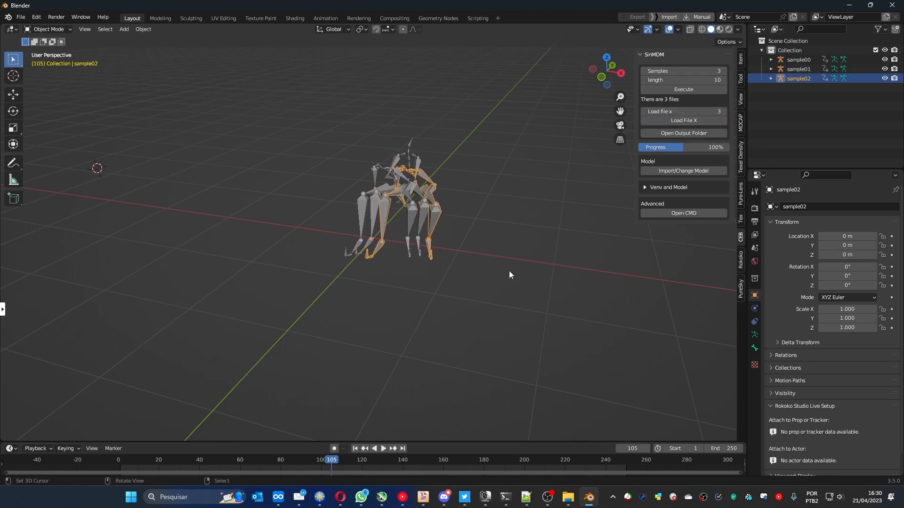
{"action": "key", "text": "space"}
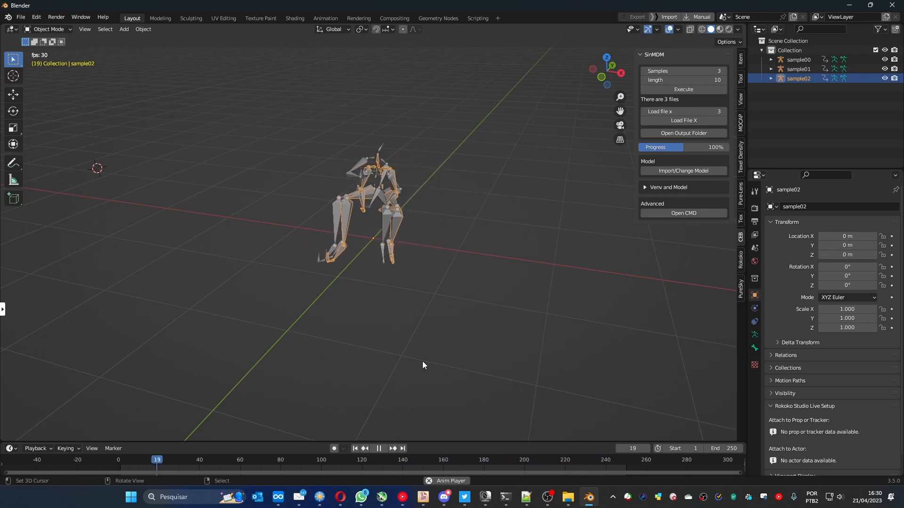
{"action": "middle_click_drag", "start_coordinate": [375, 294], "coordinate": [386, 217]}
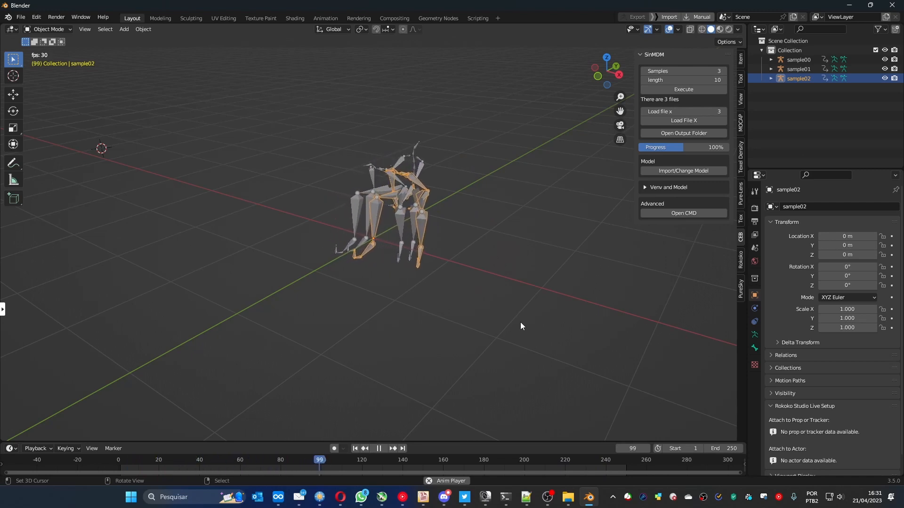
{"action": "key", "text": "space"}
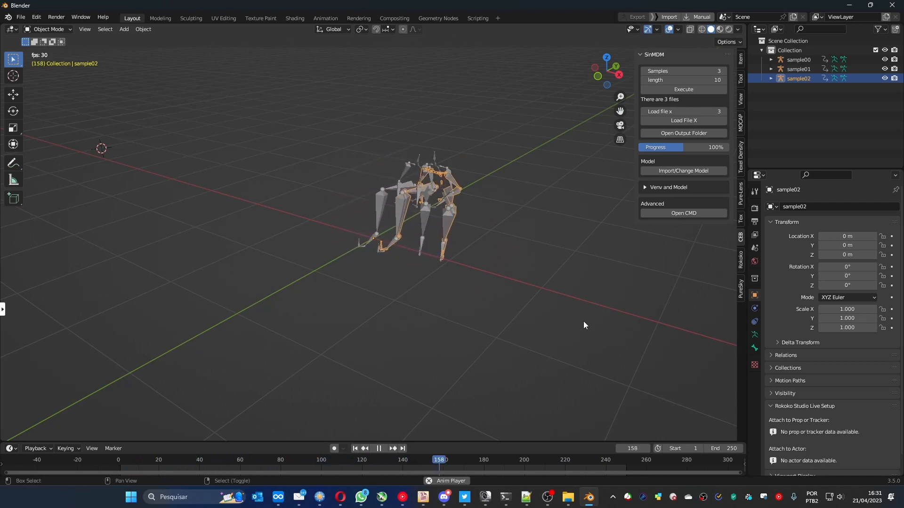